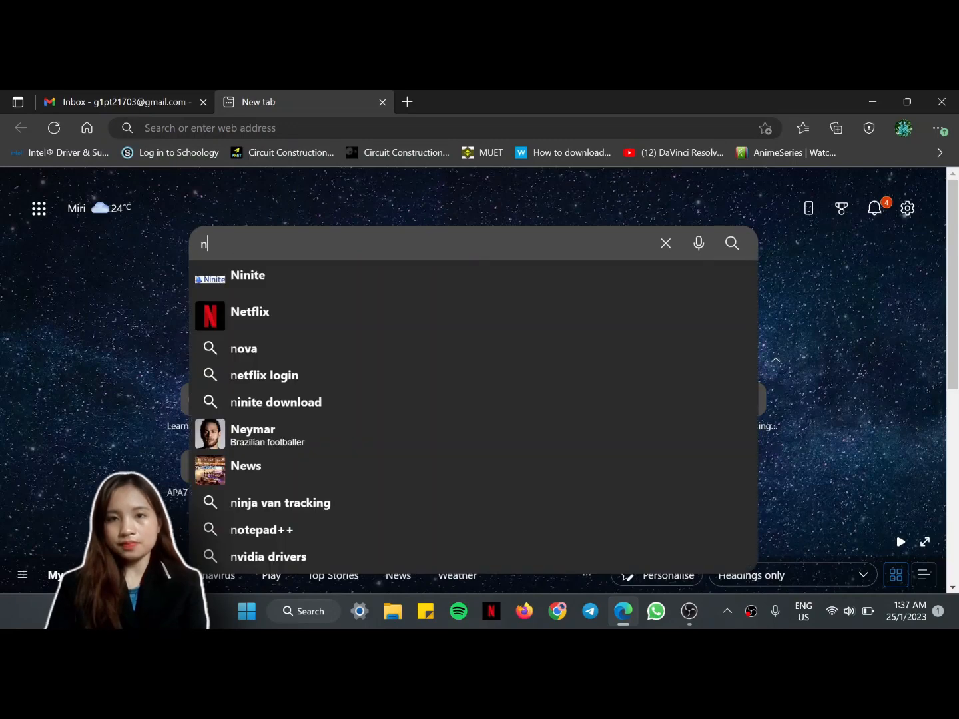
Step: Search Bing in Microsoft Edge for 'nvivo download'
{"action": "type", "text": "vi"}
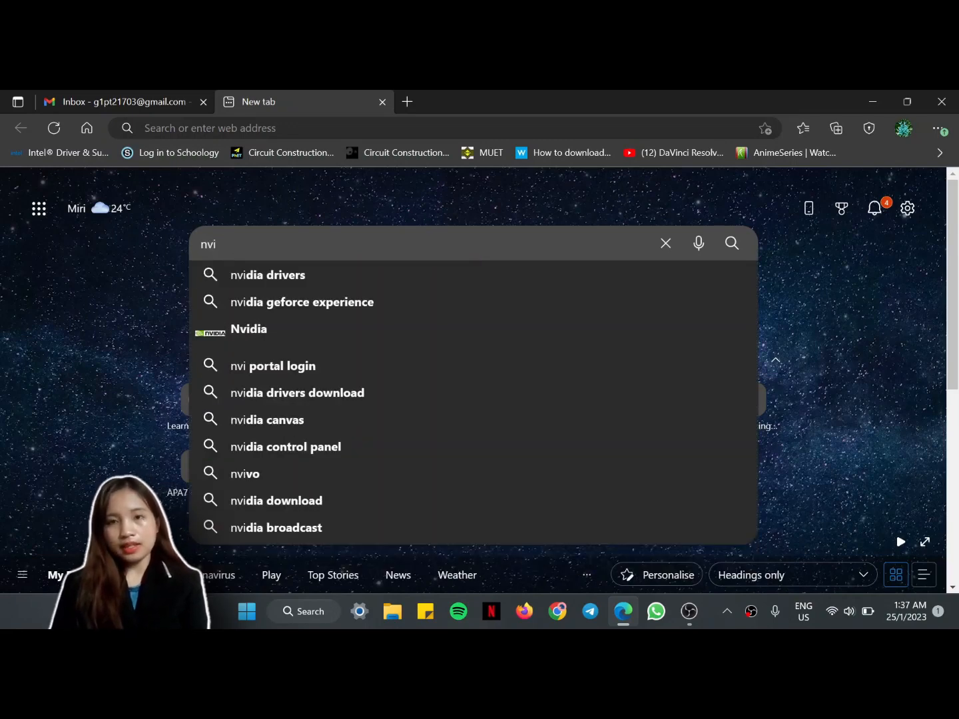
{"action": "type", "text": "v"}
{"action": "type", "text": "o"}
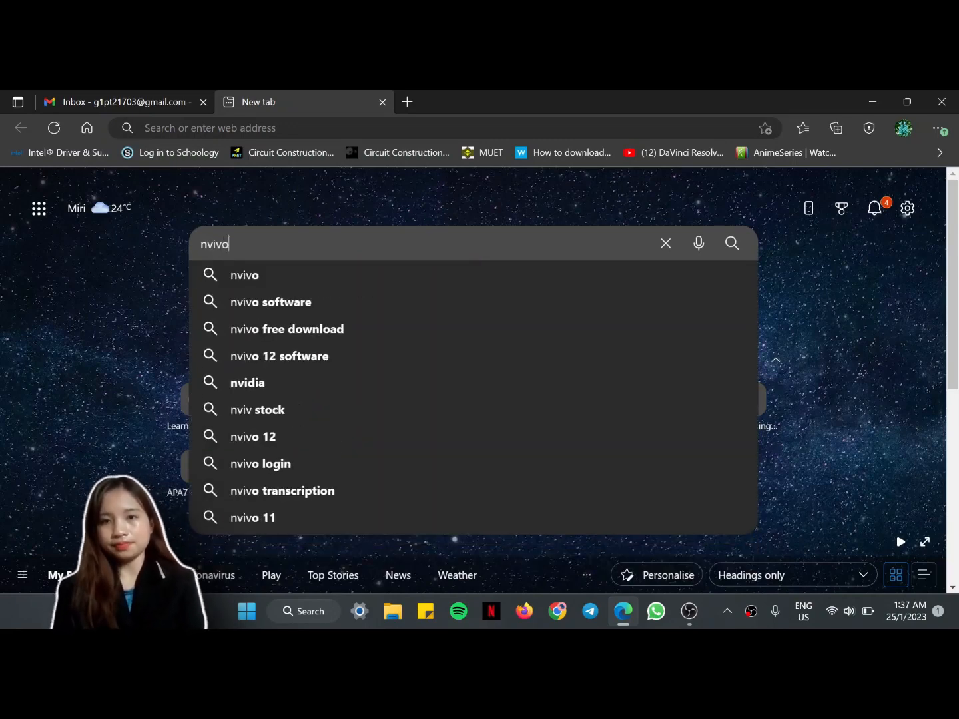
{"action": "type", "text": " download"}
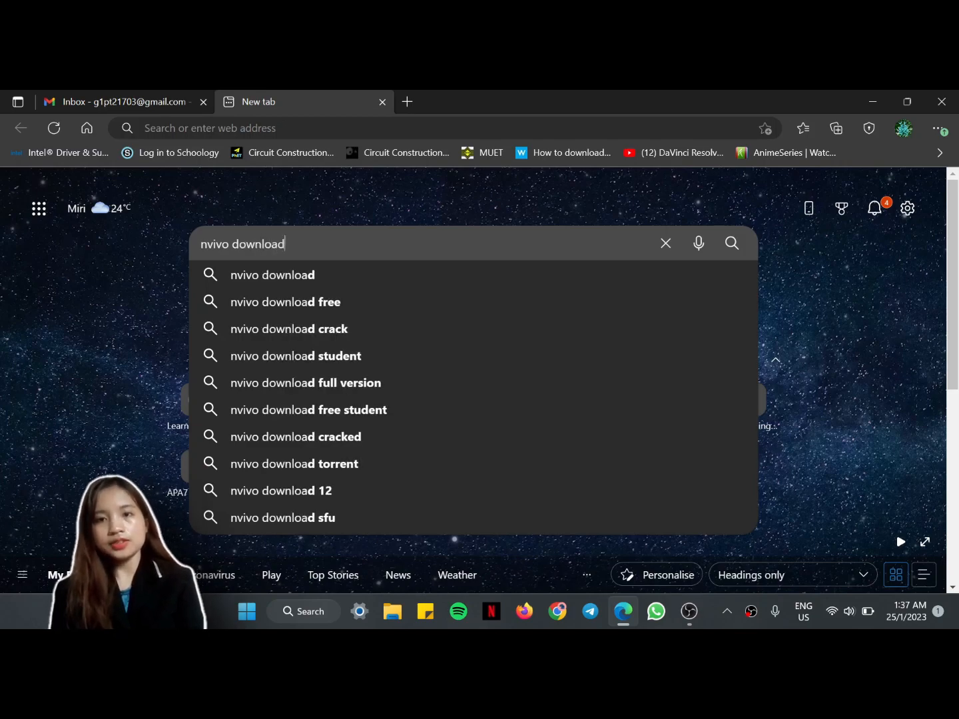
{"action": "key", "text": "Return"}
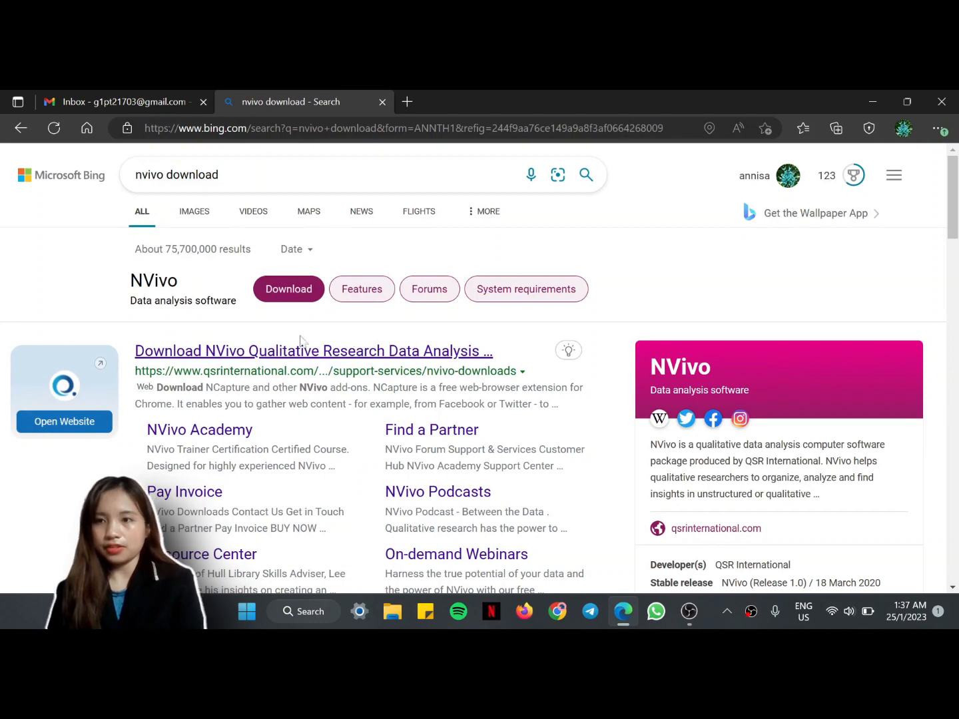
Step: Go from the NVivo download result to the QSR International free-trial sign-up form
{"action": "left_click", "coordinate": [343, 350]}
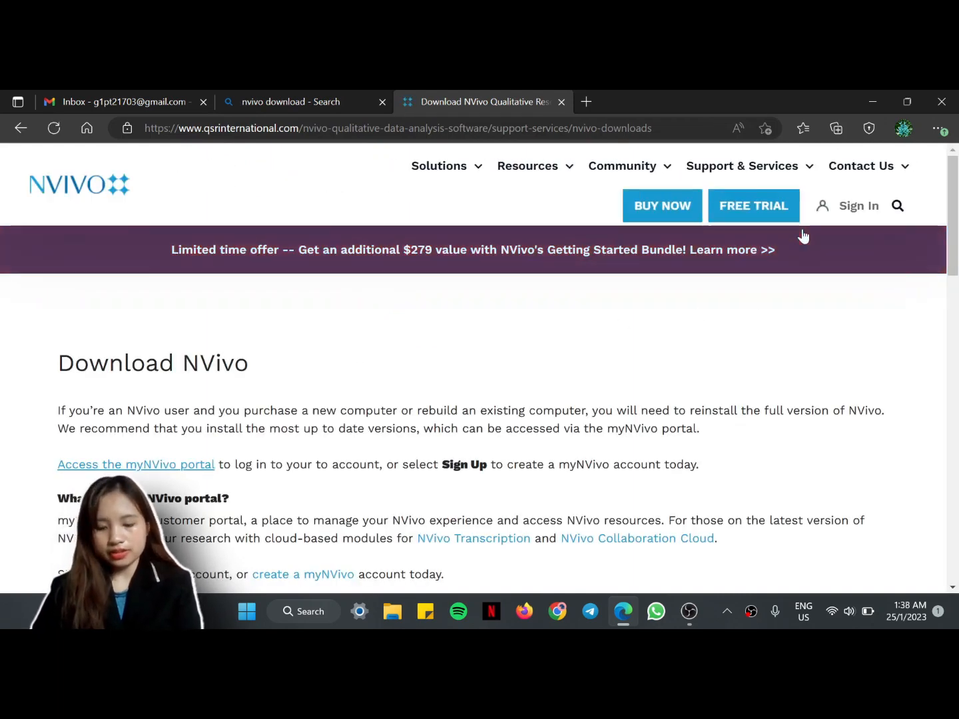
{"action": "left_click", "coordinate": [766, 211]}
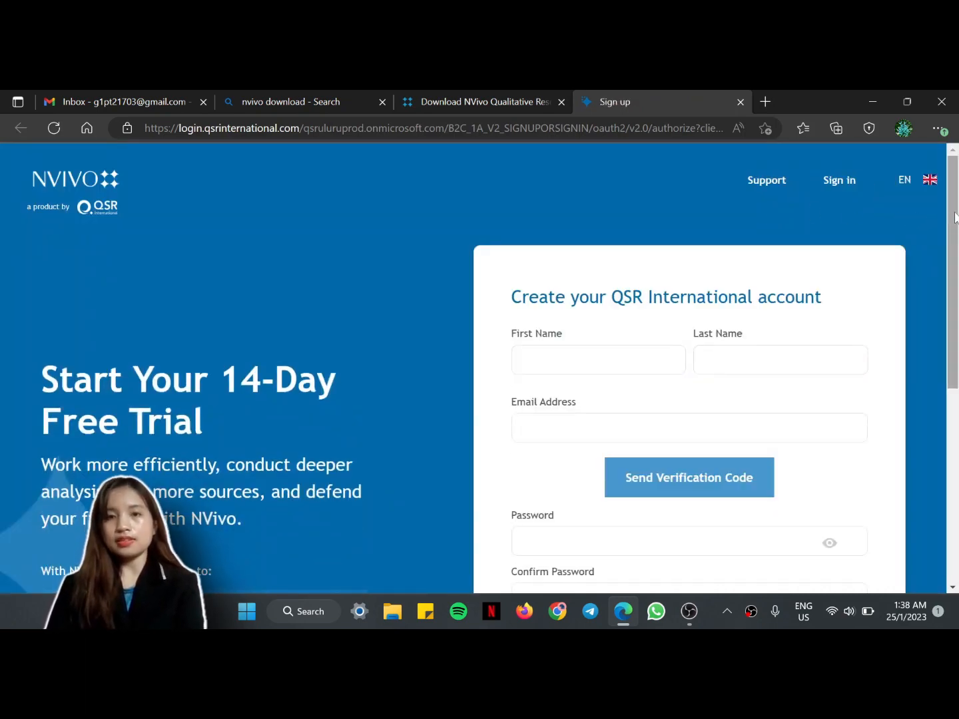
Step: Enter the first name, last name and e-mail address in the sign-up form
{"action": "left_click_drag", "start_coordinate": [955, 216], "coordinate": [956, 260]}
{"action": "left_click", "coordinate": [598, 269]}
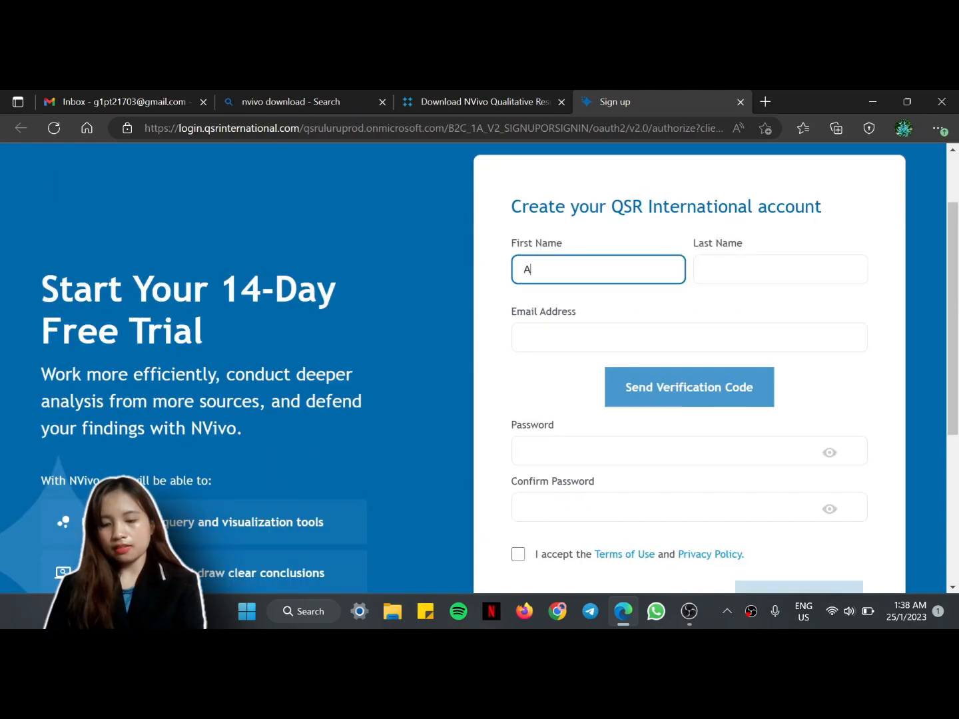
{"action": "key", "text": "Tab"}
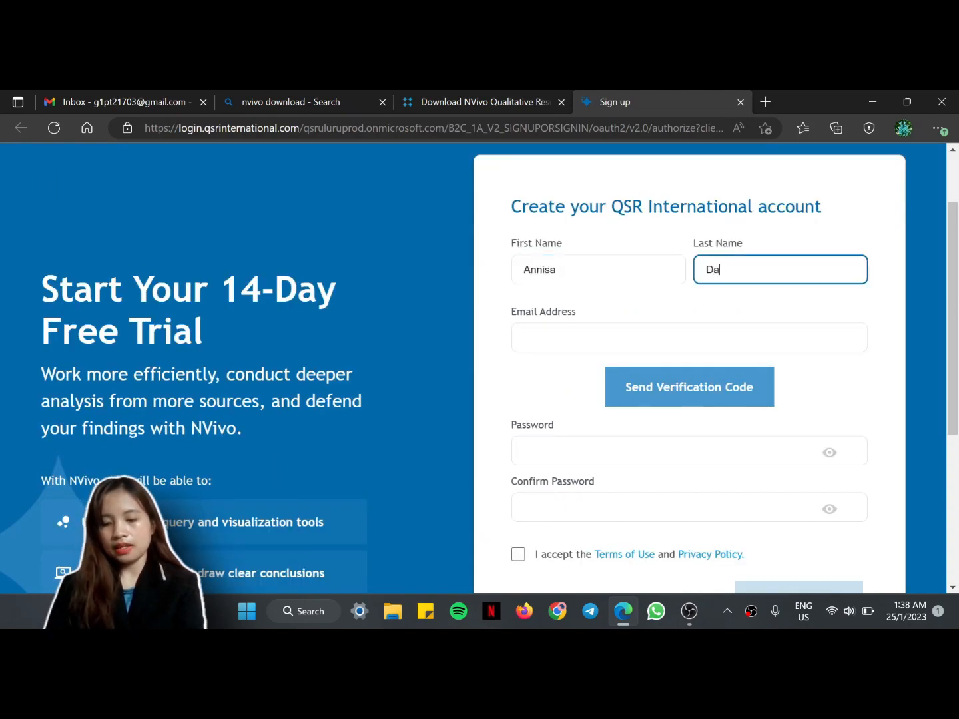
{"action": "key", "text": "Tab"}
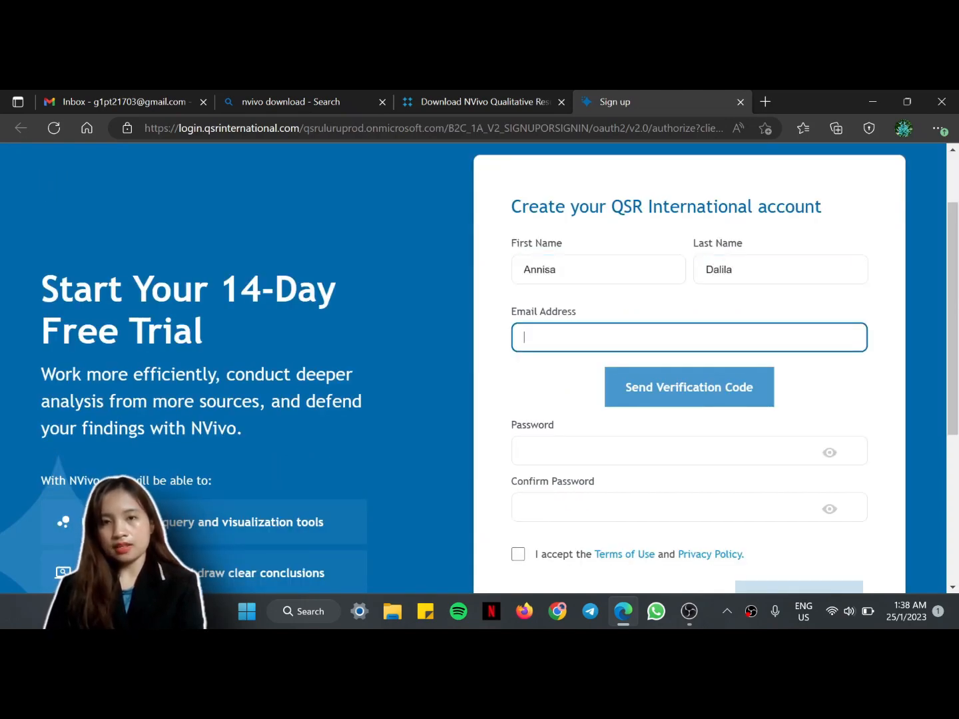
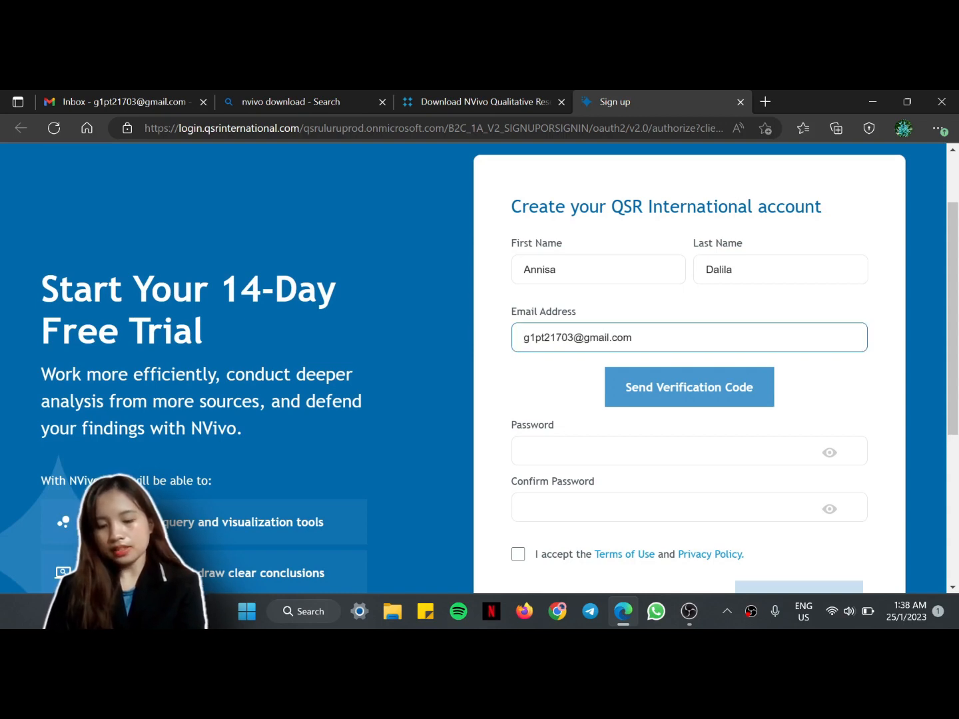
Step: Paste the account password into both password fields, accept the terms, and request a verification code
{"action": "key", "text": "Tab"}
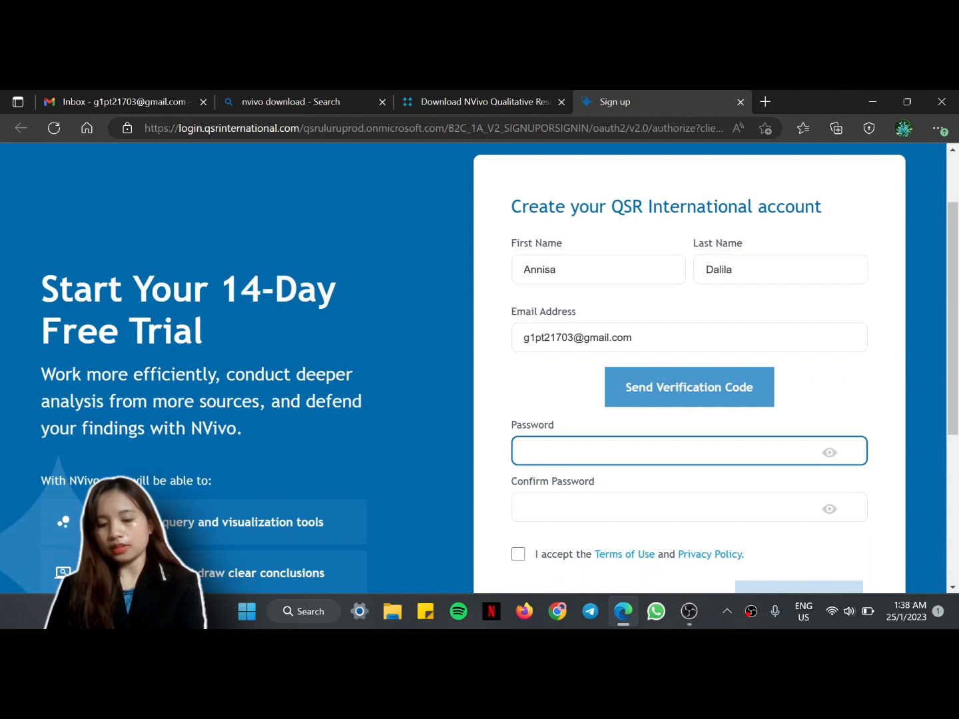
{"action": "key", "text": "ctrl+v"}
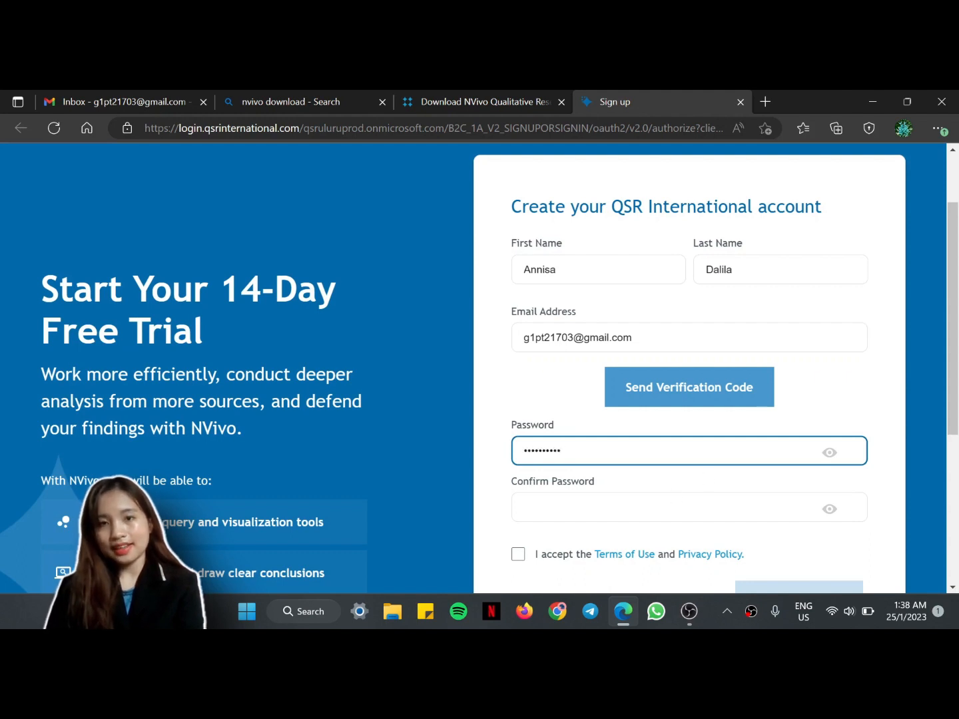
{"action": "key", "text": "Tab"}
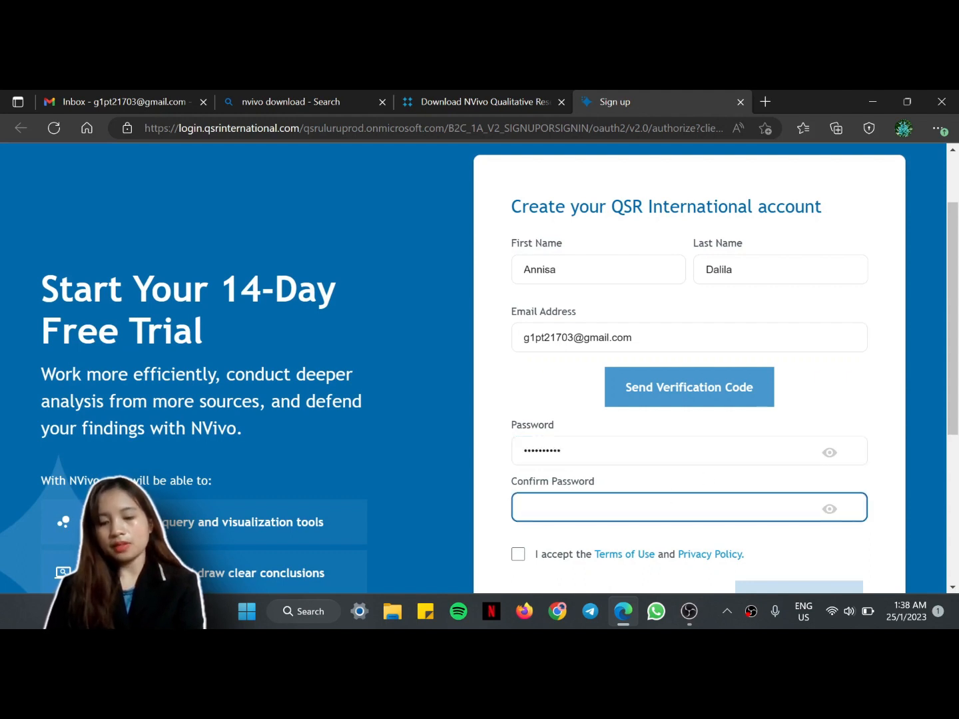
{"action": "key", "text": "ctrl+v"}
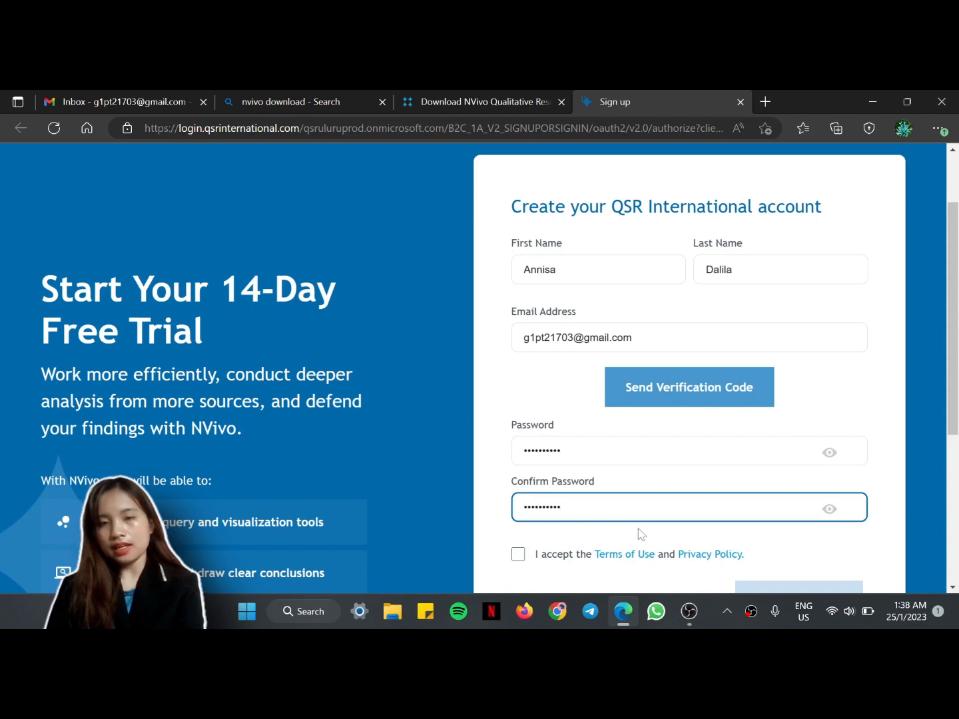
{"action": "scroll", "coordinate": [639, 532], "scroll_direction": "down", "scroll_amount": 1}
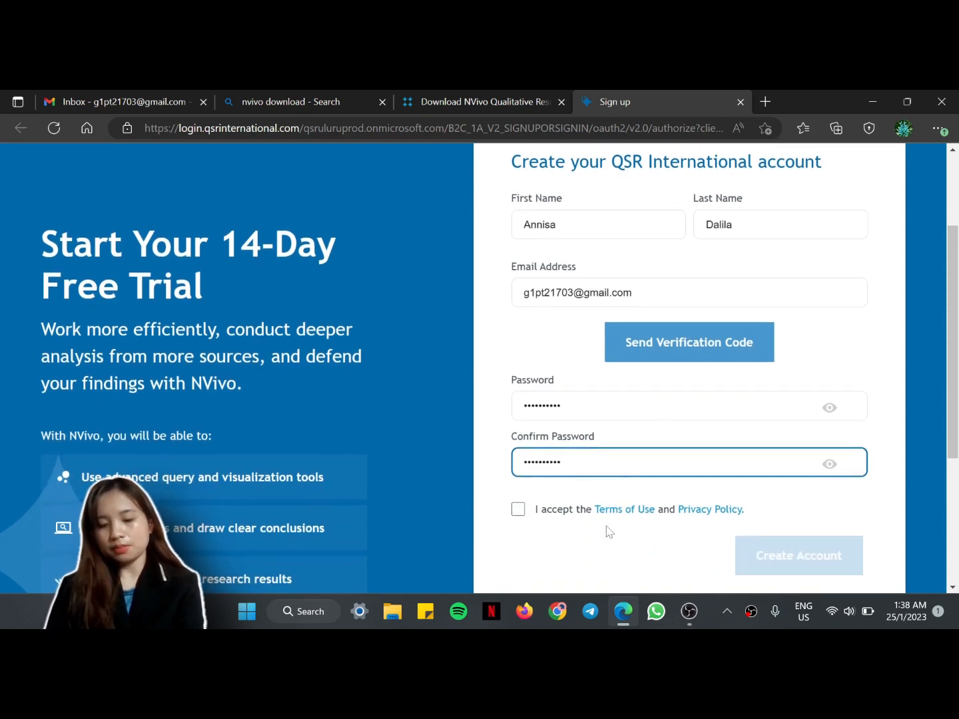
{"action": "left_click", "coordinate": [518, 511]}
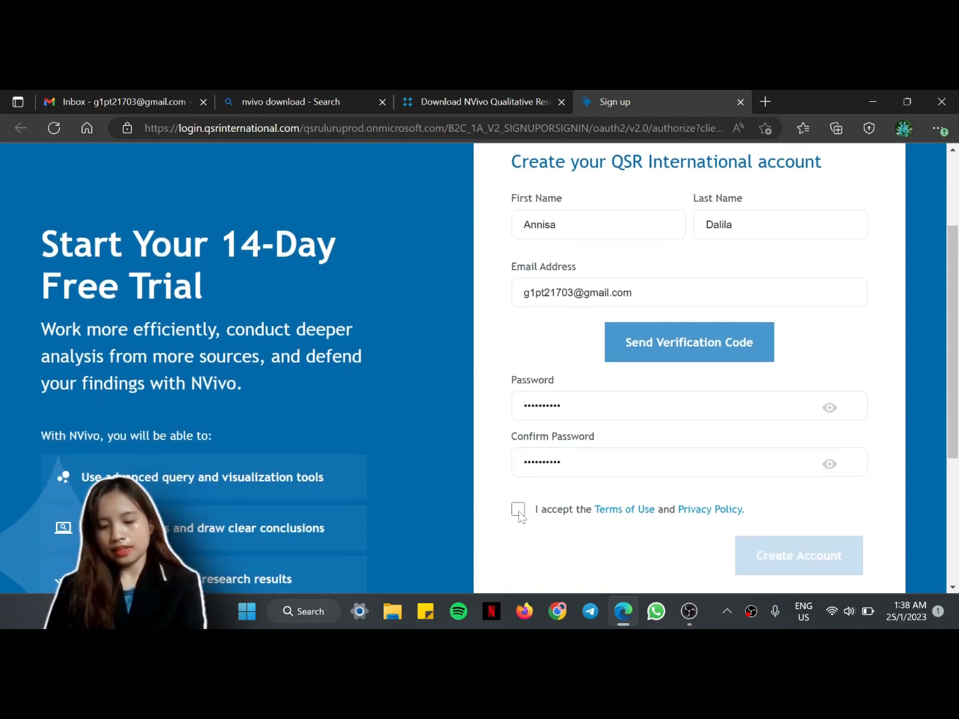
{"action": "left_click", "coordinate": [670, 346]}
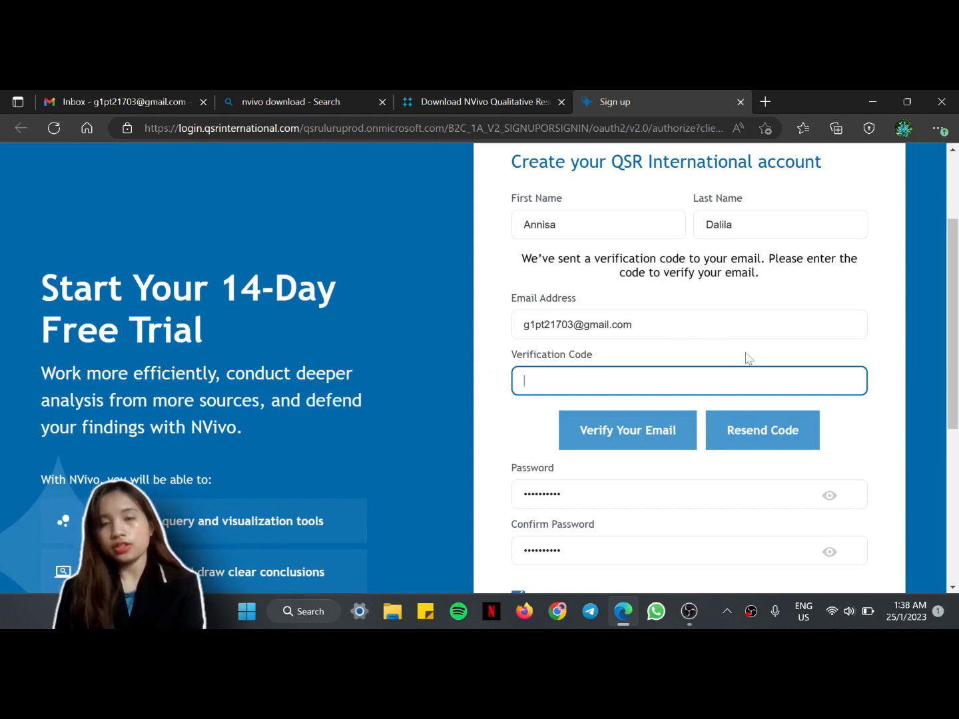
{"action": "scroll", "coordinate": [745, 357], "scroll_direction": "down", "scroll_amount": 2}
Step: Copy the code from the QSR International verification e-mail in Gmail and return to the sign-up tab
{"action": "left_click", "coordinate": [136, 100]}
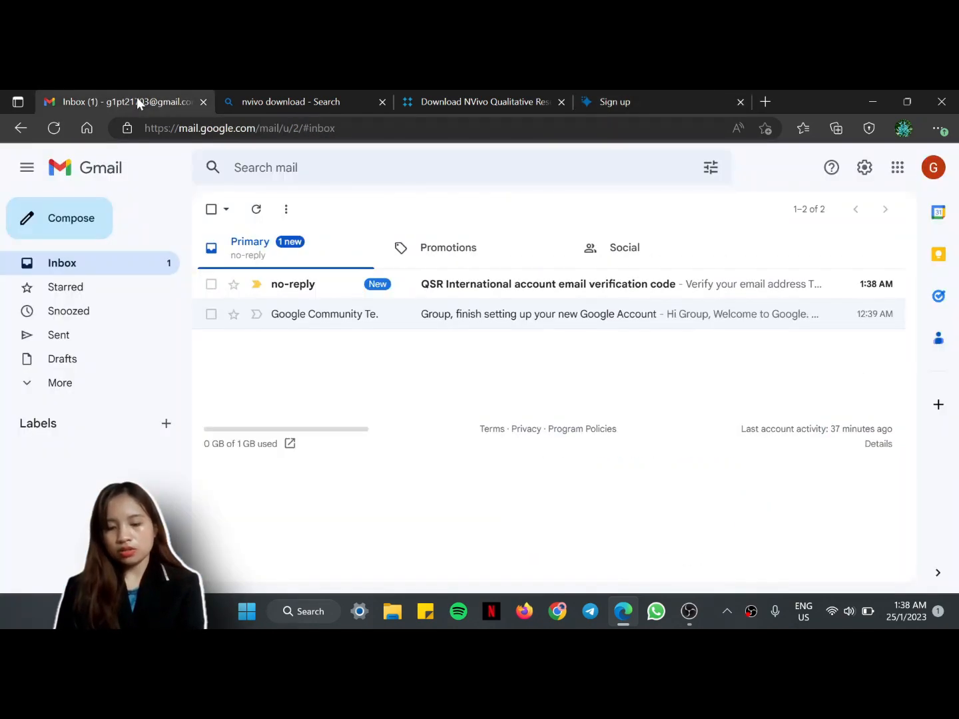
{"action": "left_click", "coordinate": [555, 291]}
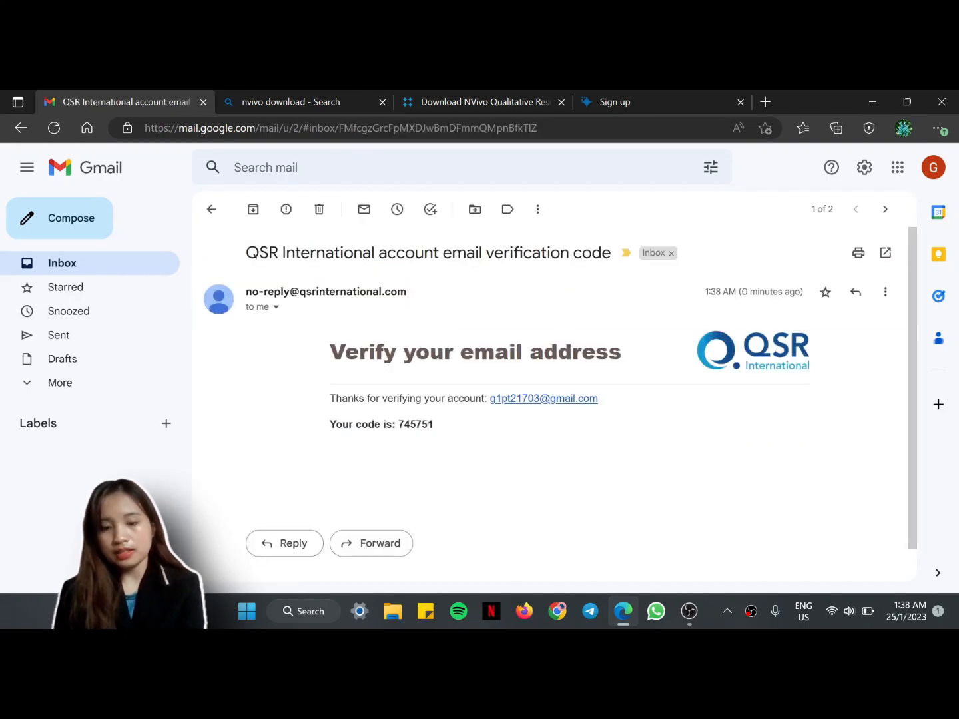
{"action": "double_click", "coordinate": [418, 425]}
{"action": "key", "text": "ctrl+c"}
{"action": "left_click", "coordinate": [616, 99]}
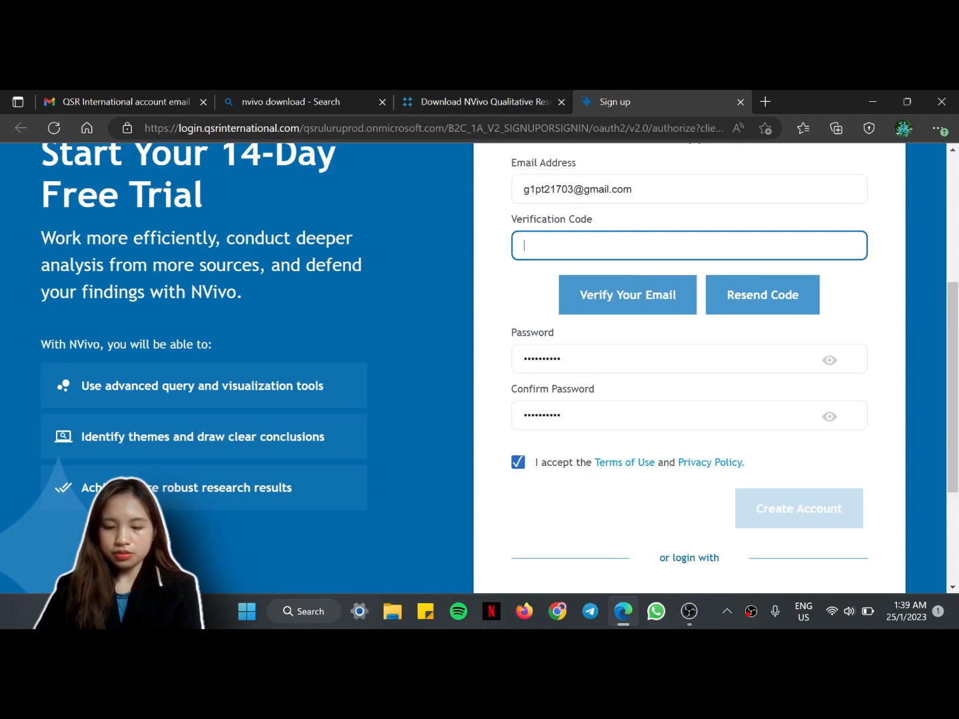
Step: Paste the verification code, verify the e-mail, and create the QSR International account
{"action": "key", "text": "ctrl+v"}
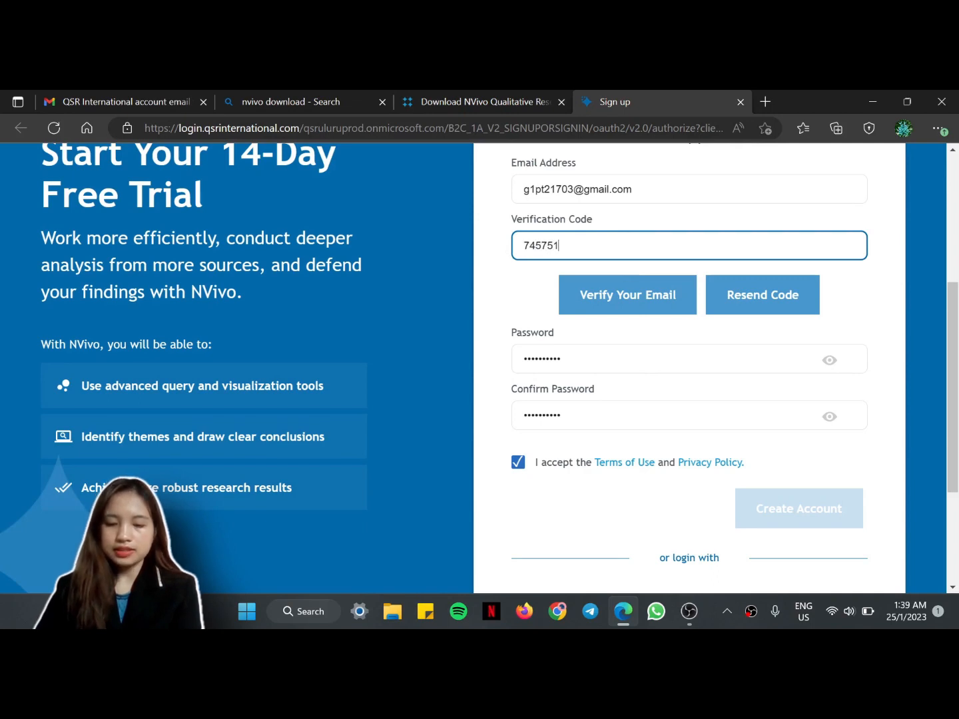
{"action": "left_click", "coordinate": [632, 305]}
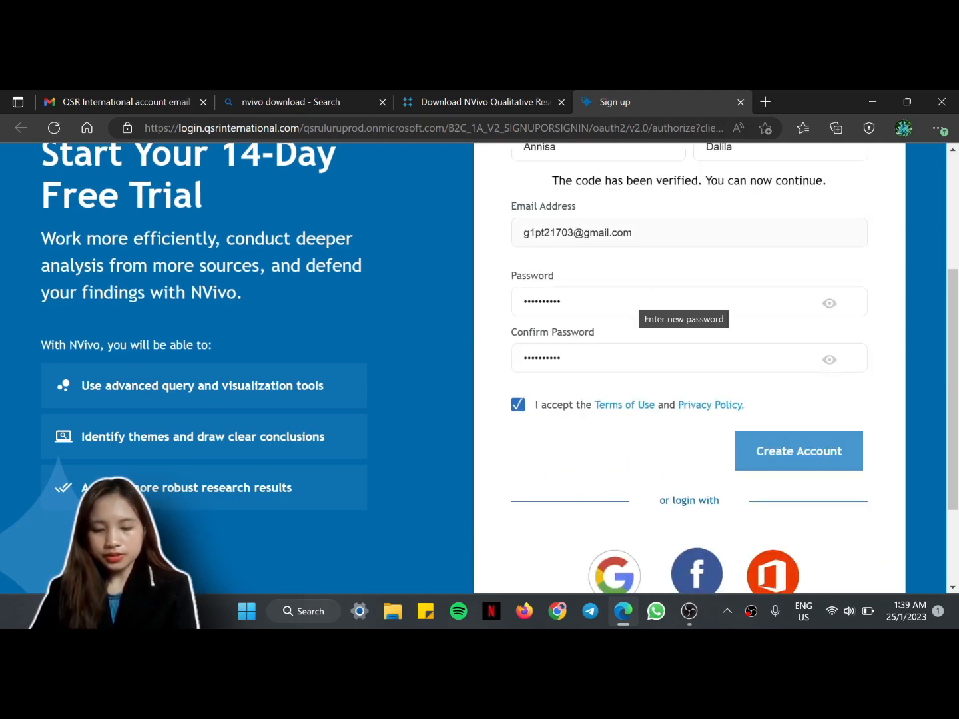
{"action": "left_click", "coordinate": [804, 461]}
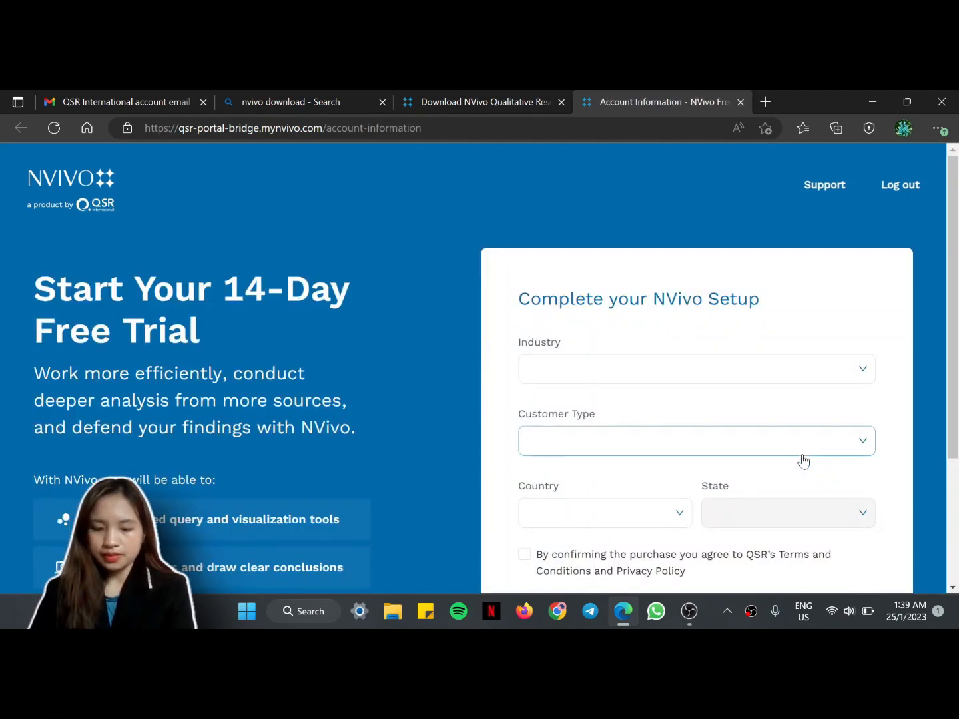
Step: Set the setup form's industry to Academic, customer type to Individual, and country to Malaysia
{"action": "scroll", "coordinate": [804, 459], "scroll_direction": "down", "scroll_amount": 2}
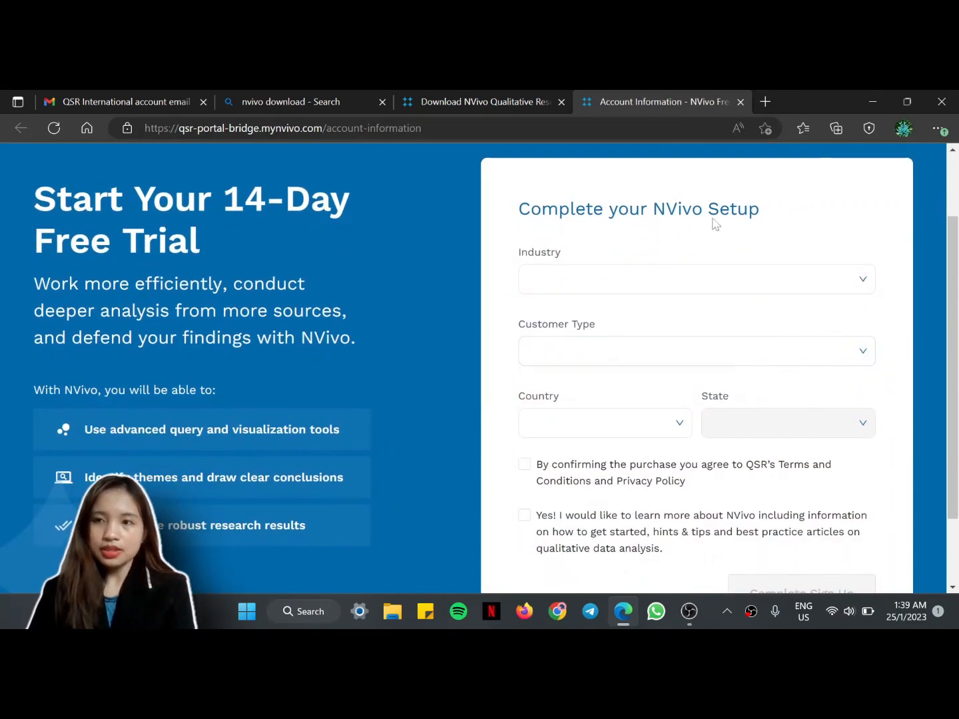
{"action": "left_click", "coordinate": [674, 284]}
{"action": "left_click", "coordinate": [664, 312]}
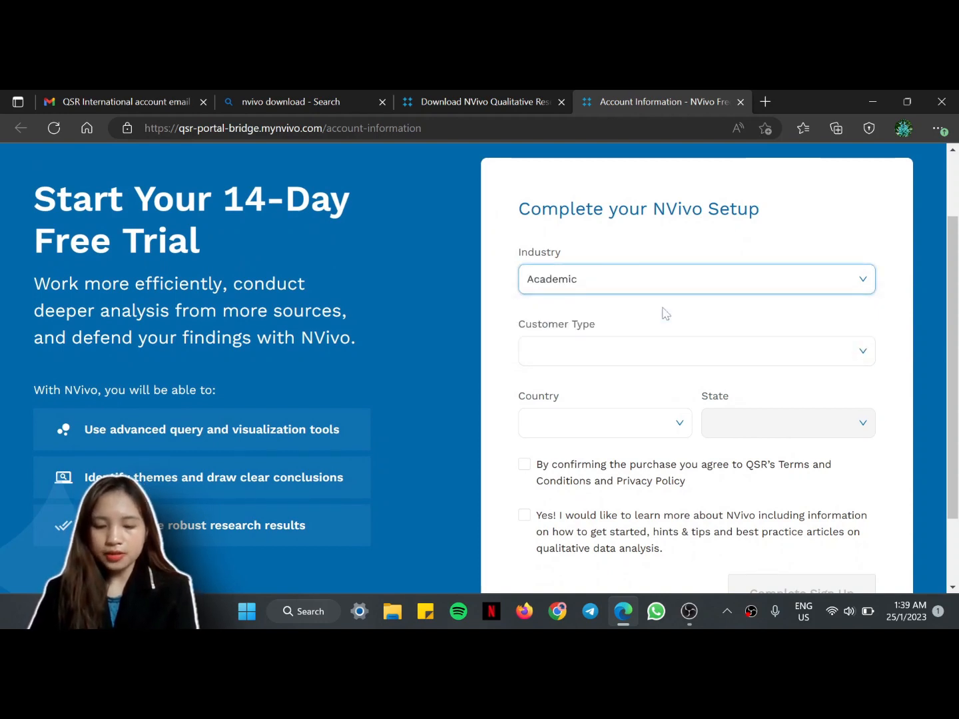
{"action": "left_click", "coordinate": [660, 354]}
{"action": "left_click", "coordinate": [662, 387]}
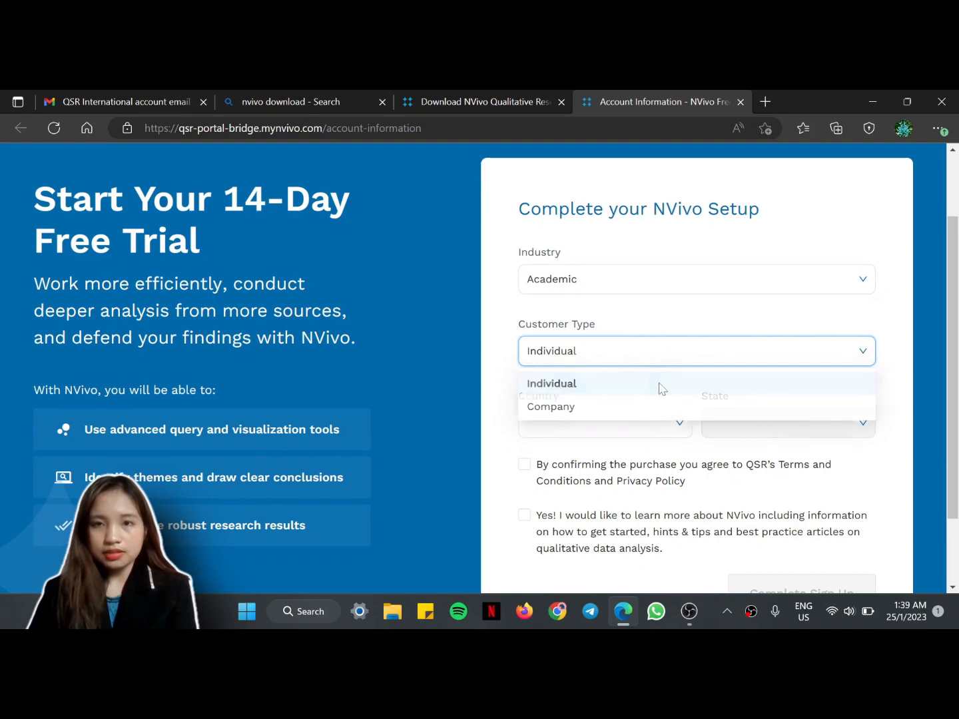
{"action": "left_click", "coordinate": [679, 421]}
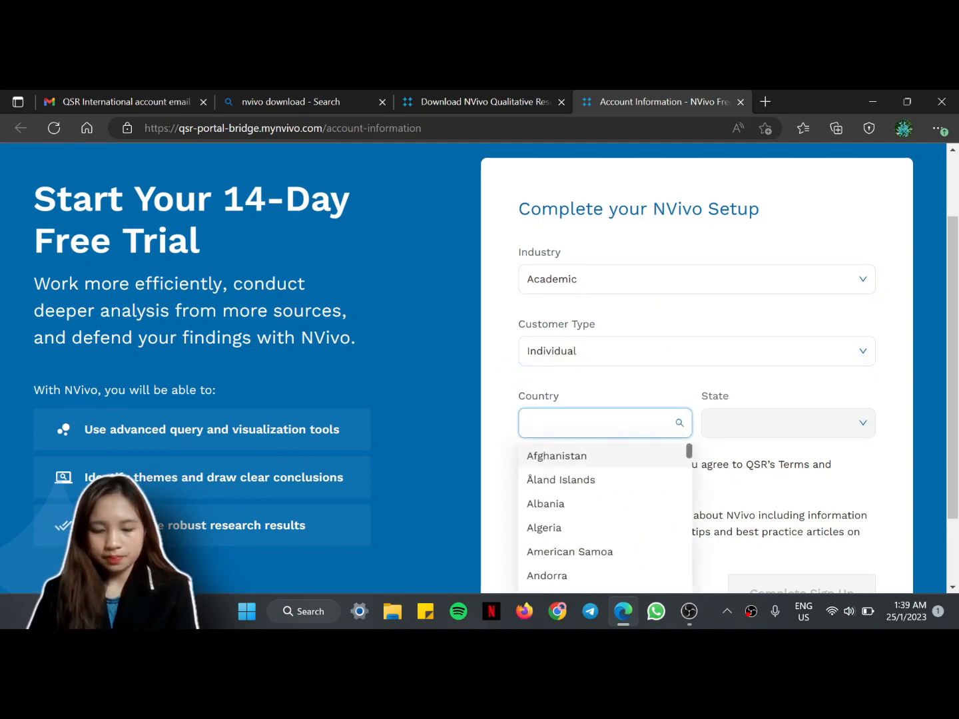
{"action": "type", "text": "Ma"}
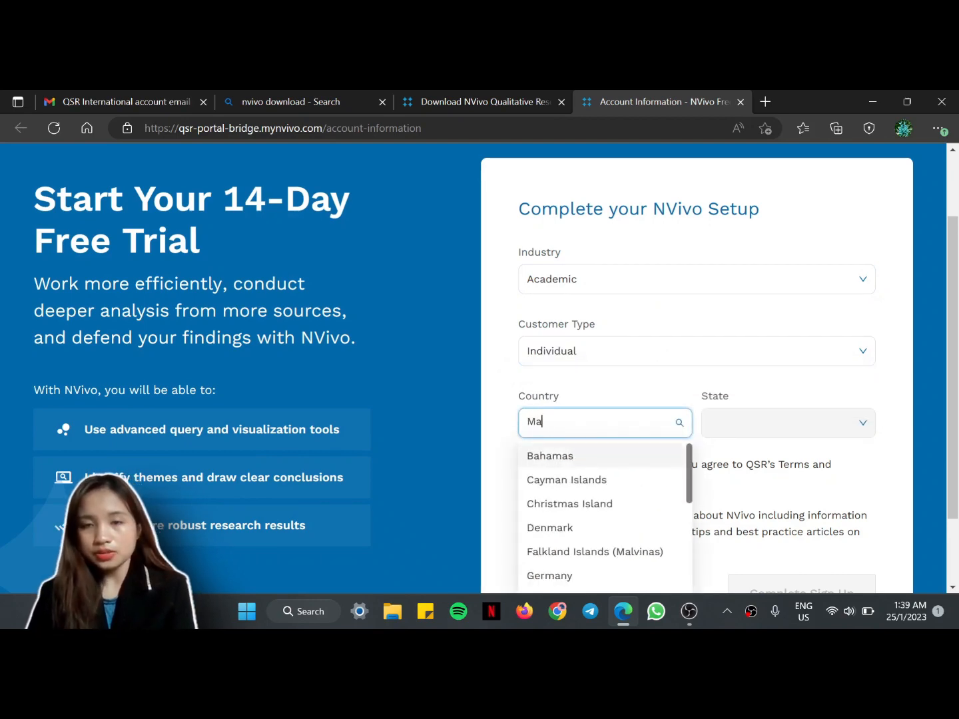
{"action": "type", "text": "lay"}
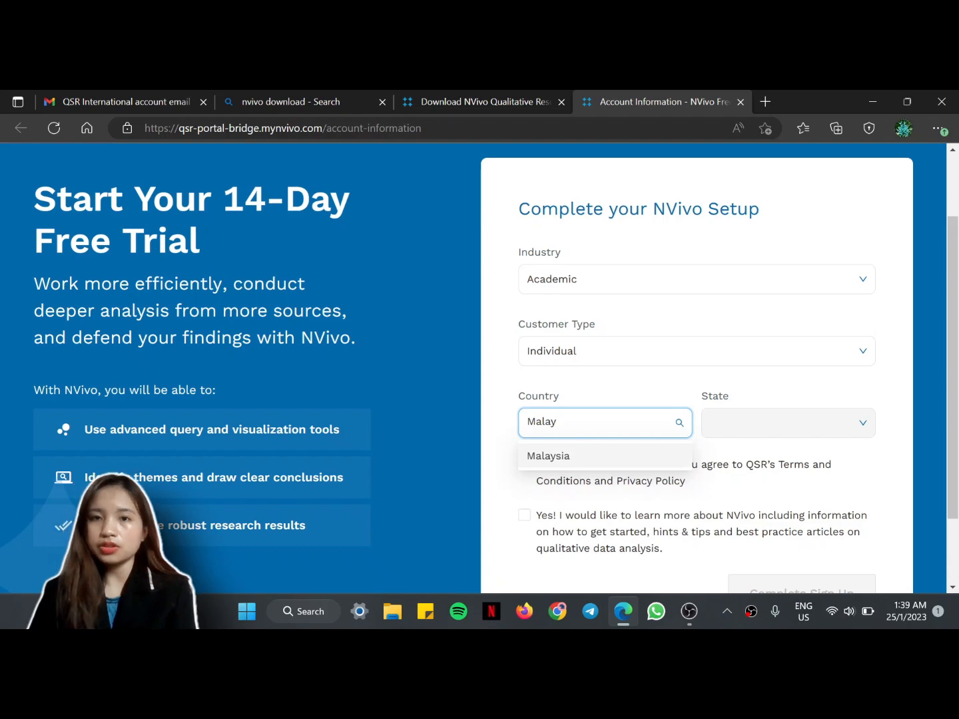
{"action": "left_click", "coordinate": [629, 456]}
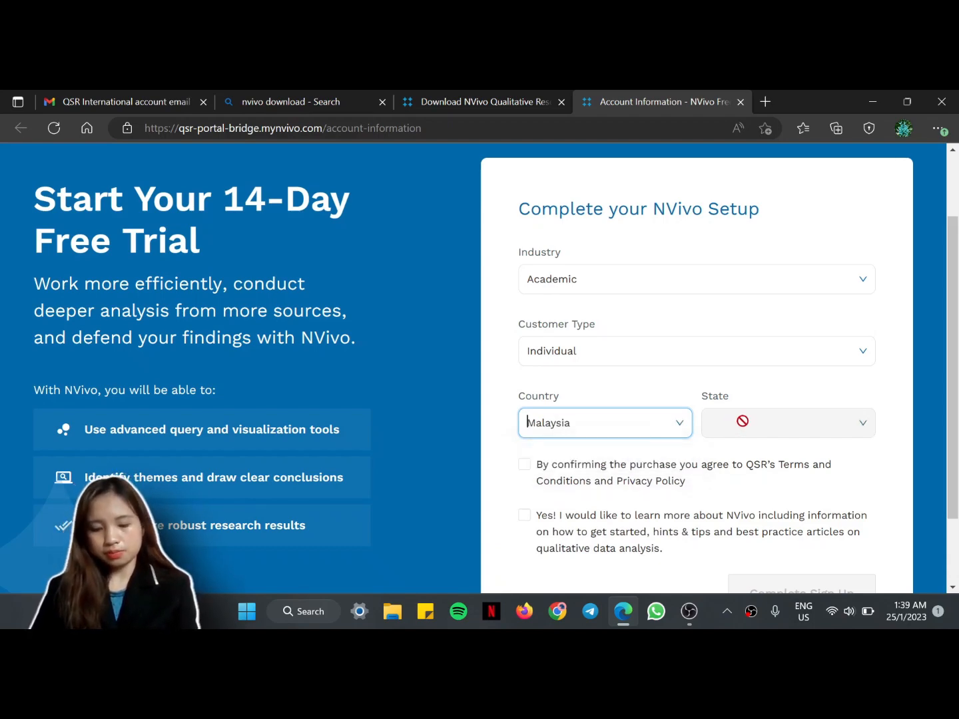
Step: Accept QSR's terms, opt in to NVivo tips, and complete the sign-up
{"action": "scroll", "coordinate": [744, 422], "scroll_direction": "down", "scroll_amount": 2}
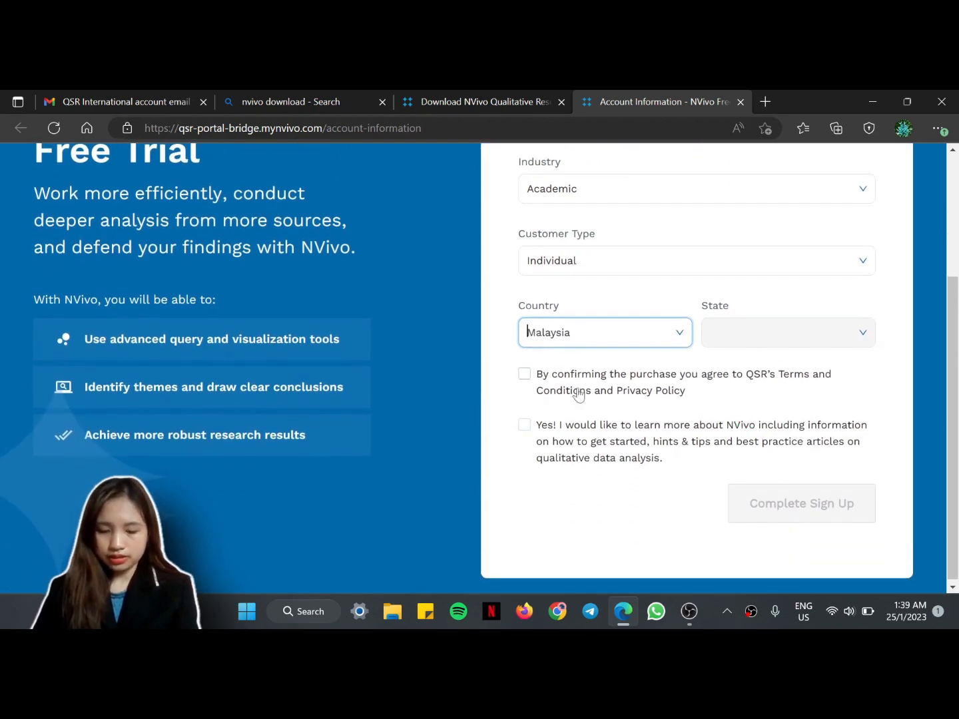
{"action": "left_click", "coordinate": [524, 375]}
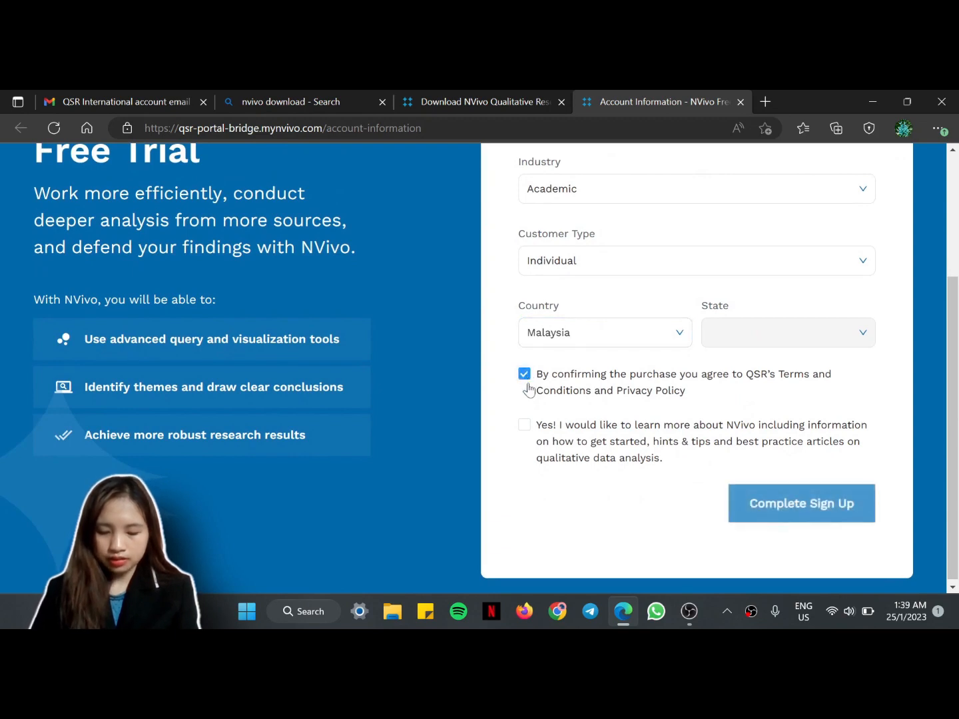
{"action": "left_click", "coordinate": [524, 425]}
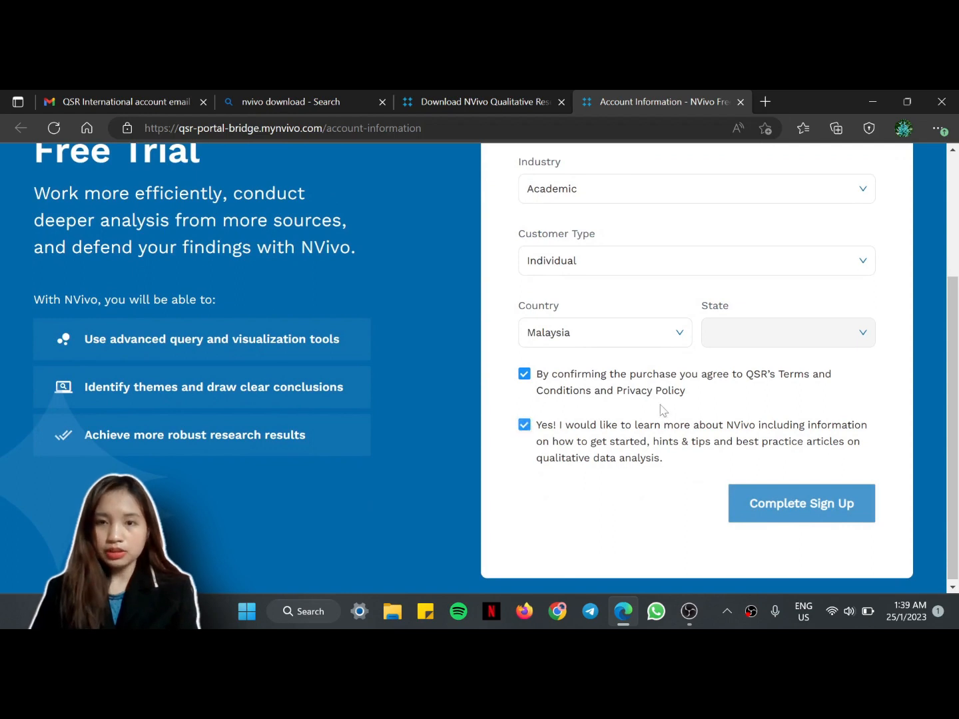
{"action": "left_click", "coordinate": [789, 504]}
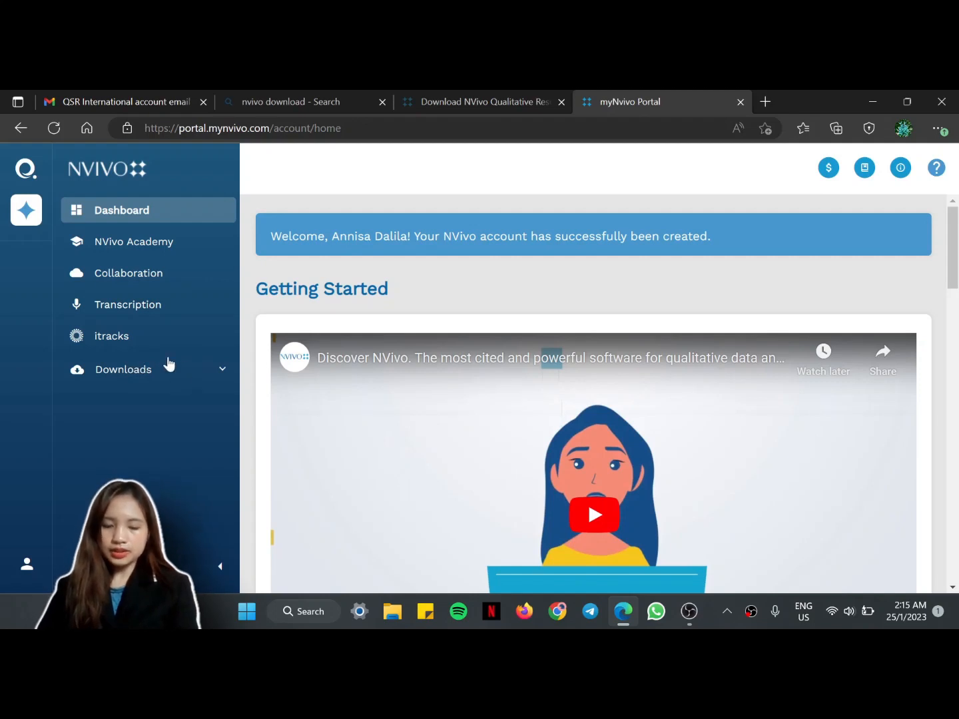
Step: Download the NVivo 20 for Windows installer and run NVivo.x64.exe
{"action": "left_click", "coordinate": [221, 370]}
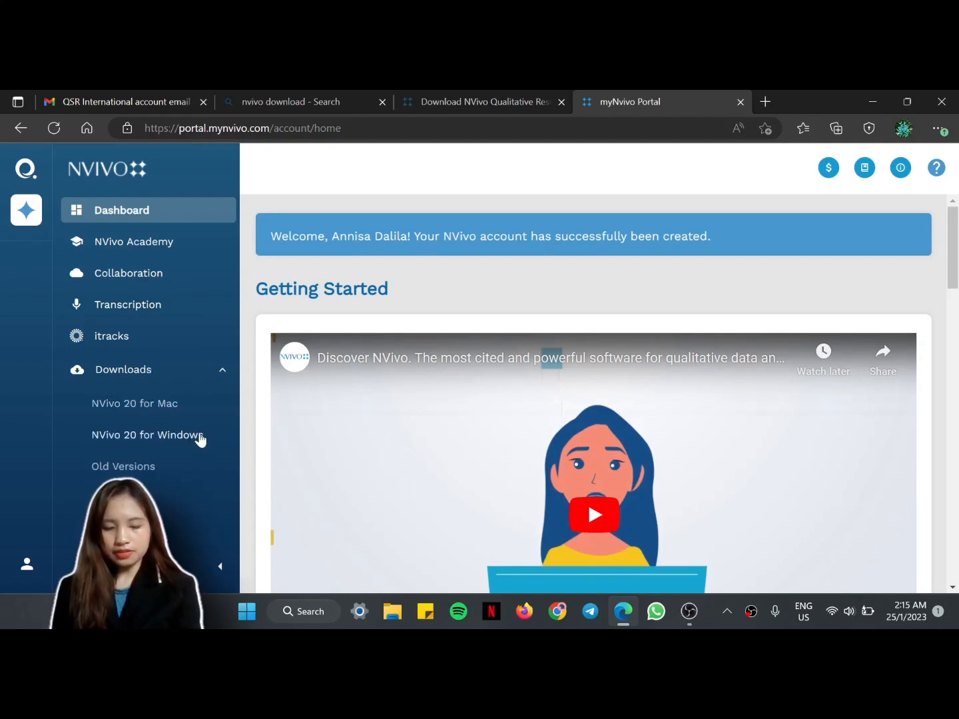
{"action": "left_click", "coordinate": [194, 439]}
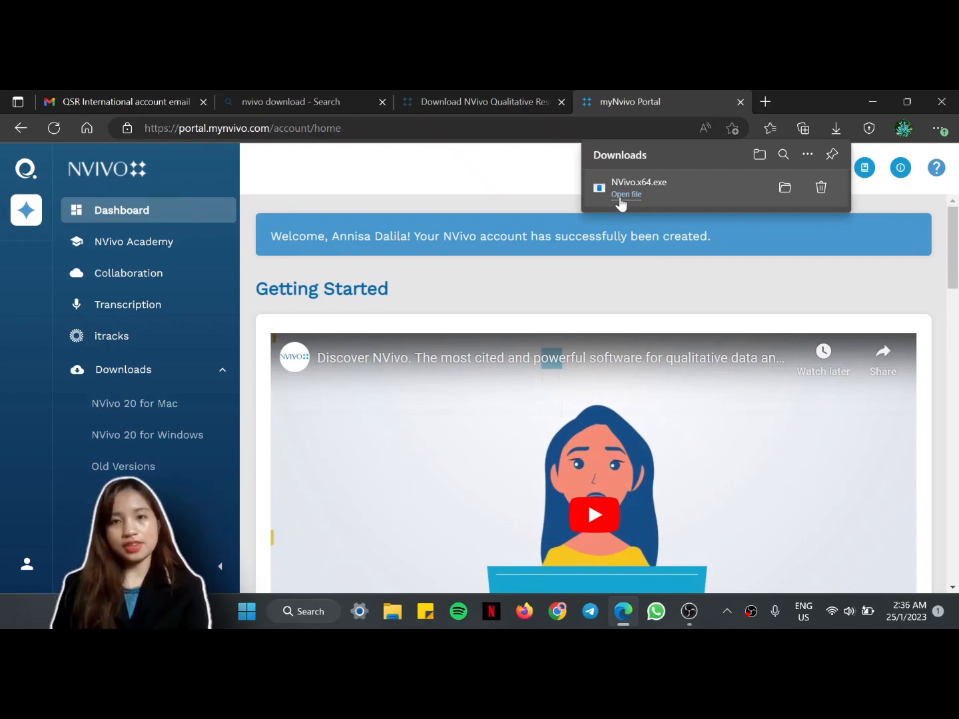
{"action": "left_click", "coordinate": [620, 198]}
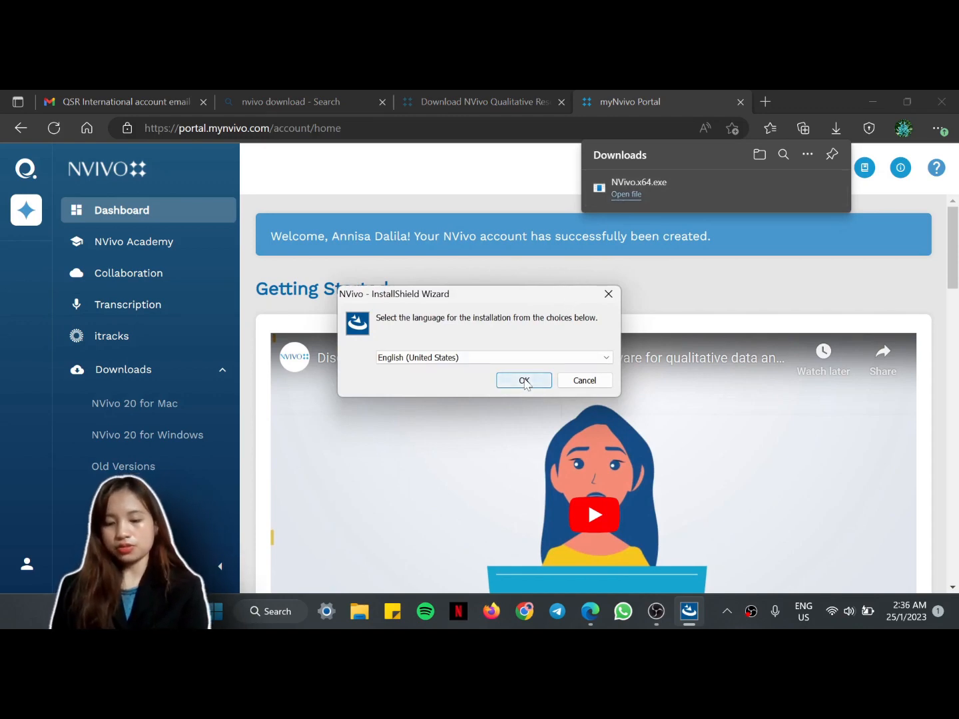
Step: Install NVivo in English to C:\Program Files\QSR\NVivo\ with a desktop shortcut and NCapture for Chrome
{"action": "left_click", "coordinate": [525, 380]}
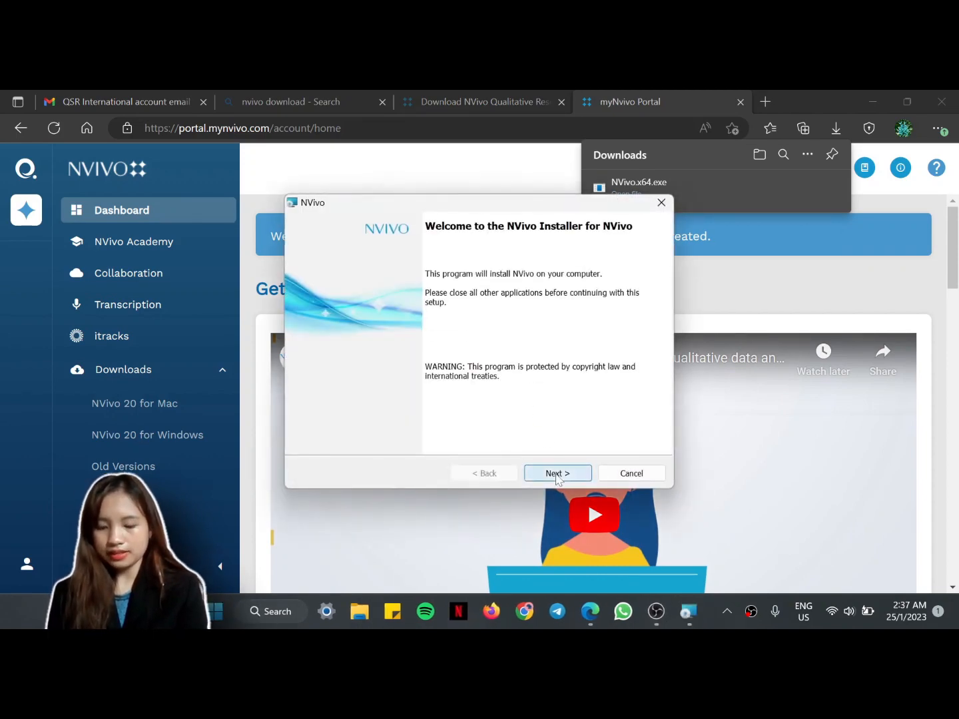
{"action": "left_click", "coordinate": [557, 474]}
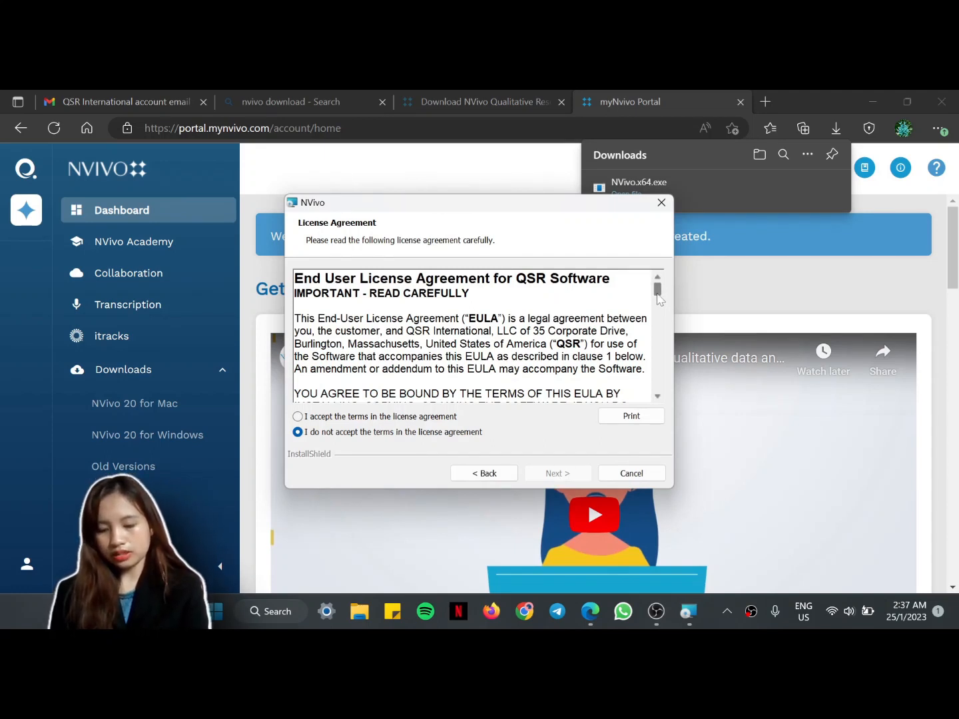
{"action": "left_click_drag", "start_coordinate": [658, 299], "coordinate": [658, 392]}
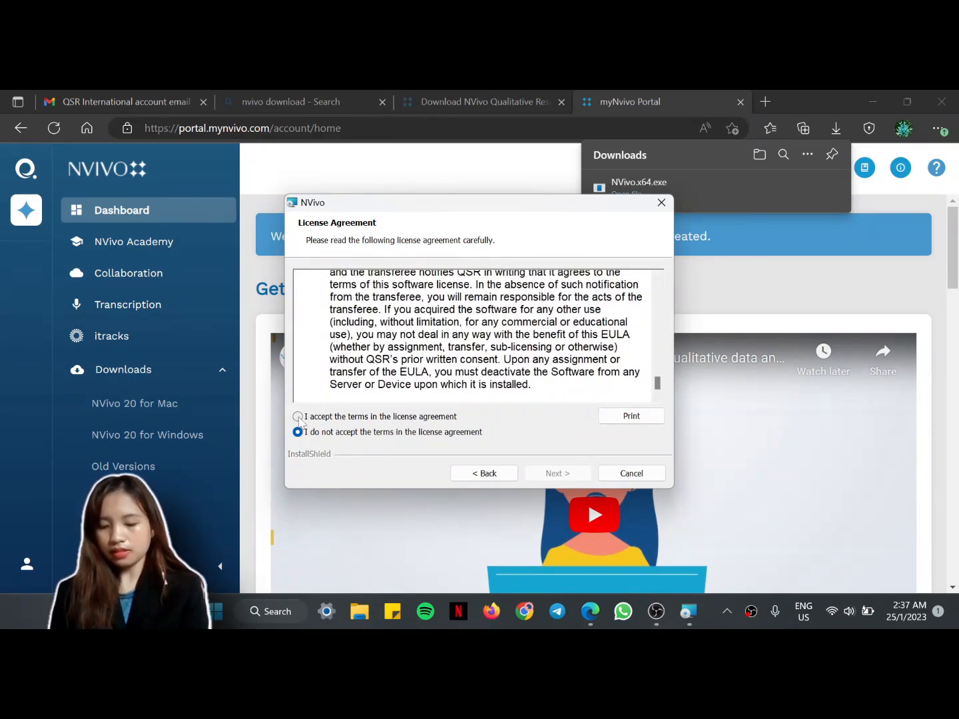
{"action": "left_click", "coordinate": [298, 417]}
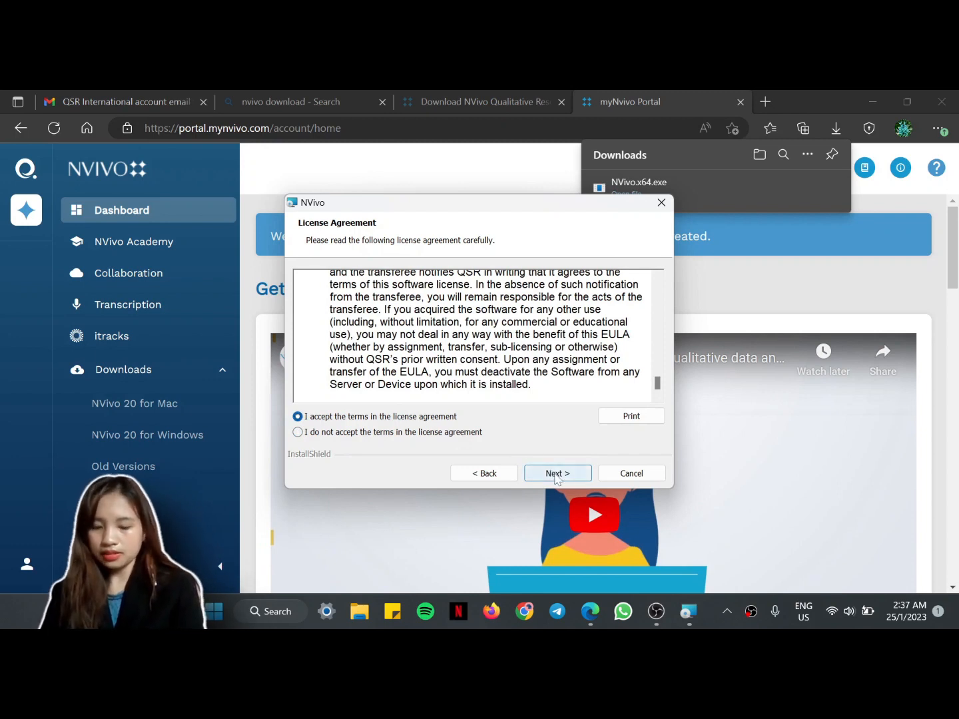
{"action": "left_click", "coordinate": [557, 474]}
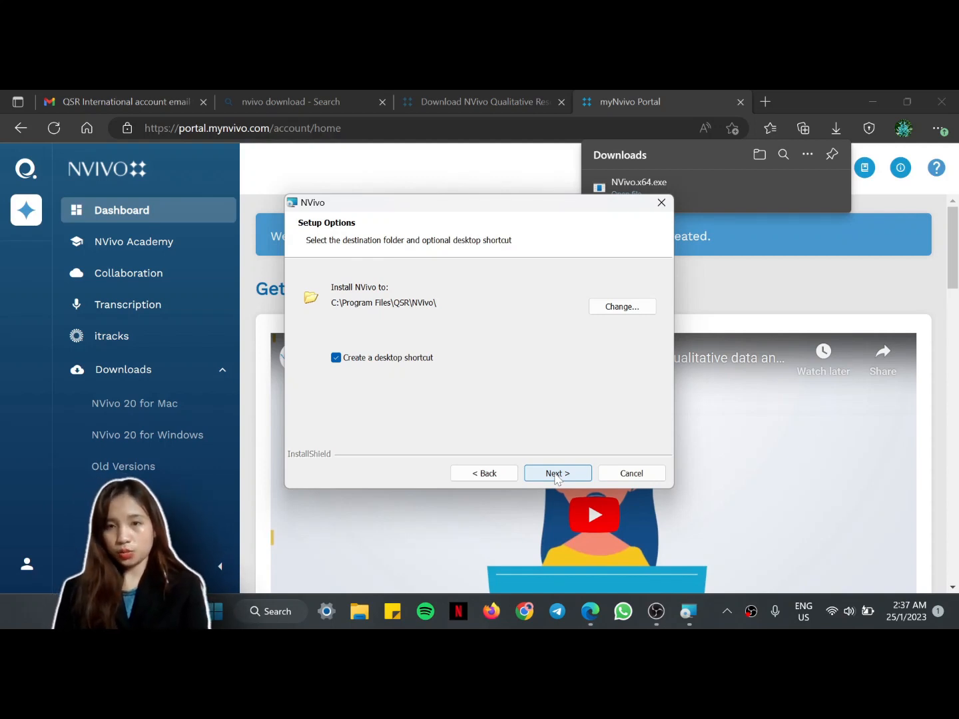
{"action": "left_click", "coordinate": [556, 474]}
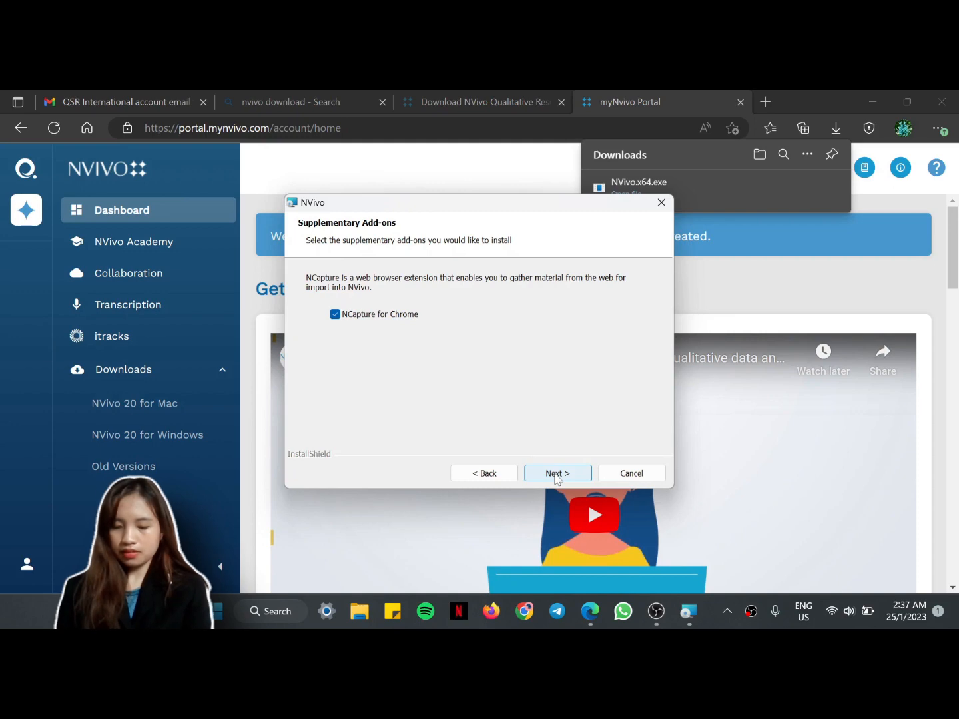
{"action": "left_click", "coordinate": [556, 475]}
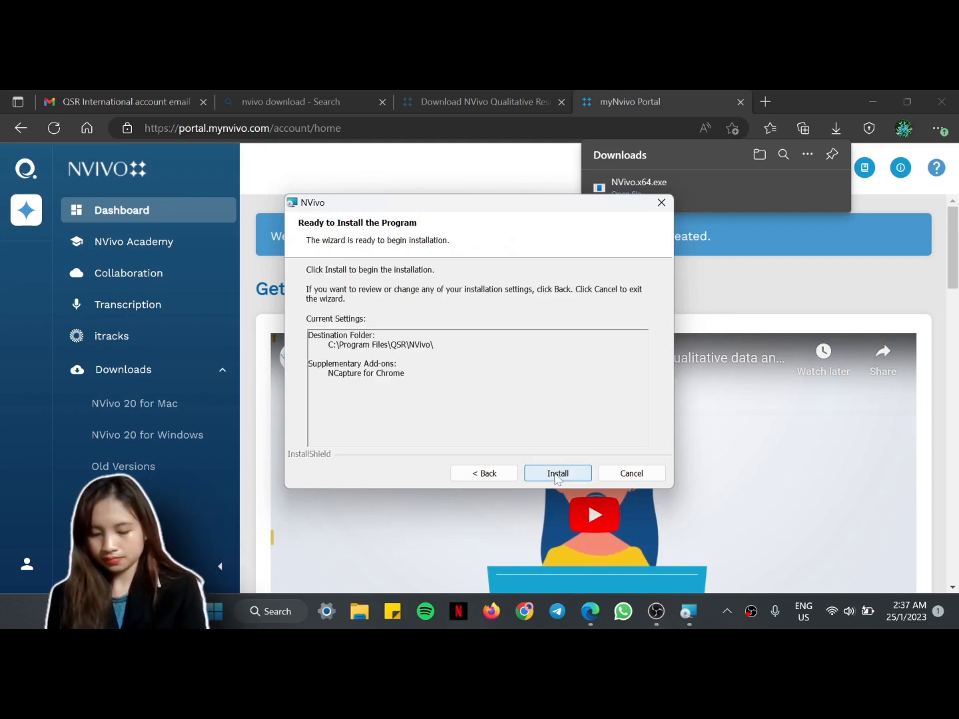
{"action": "left_click", "coordinate": [556, 474]}
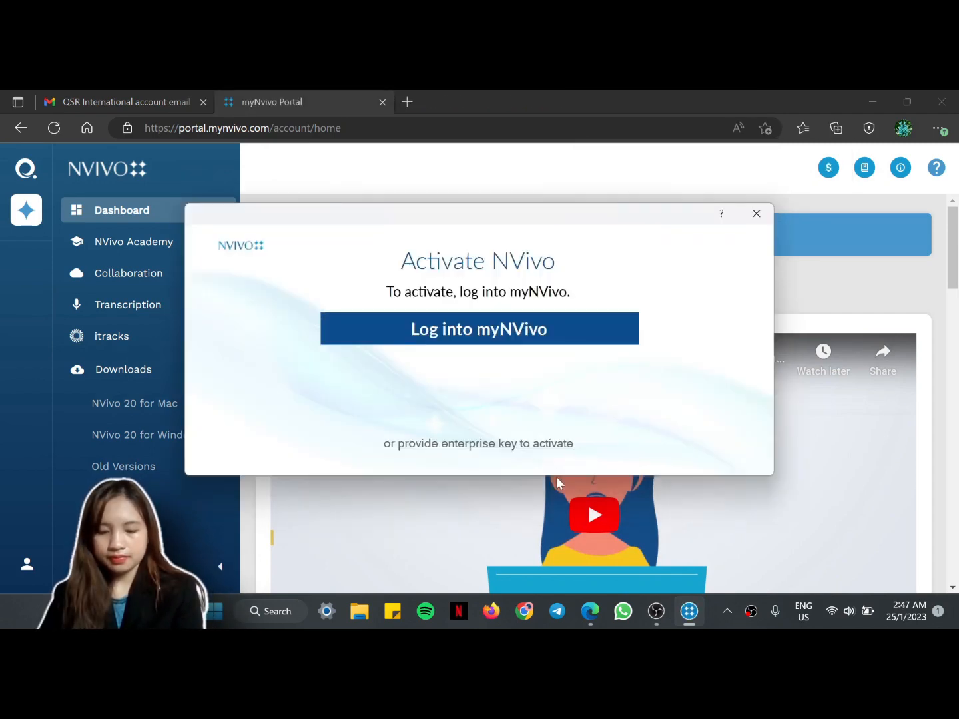
Step: Log into myNVivo with the account e-mail and password to activate the trial
{"action": "left_click", "coordinate": [485, 334]}
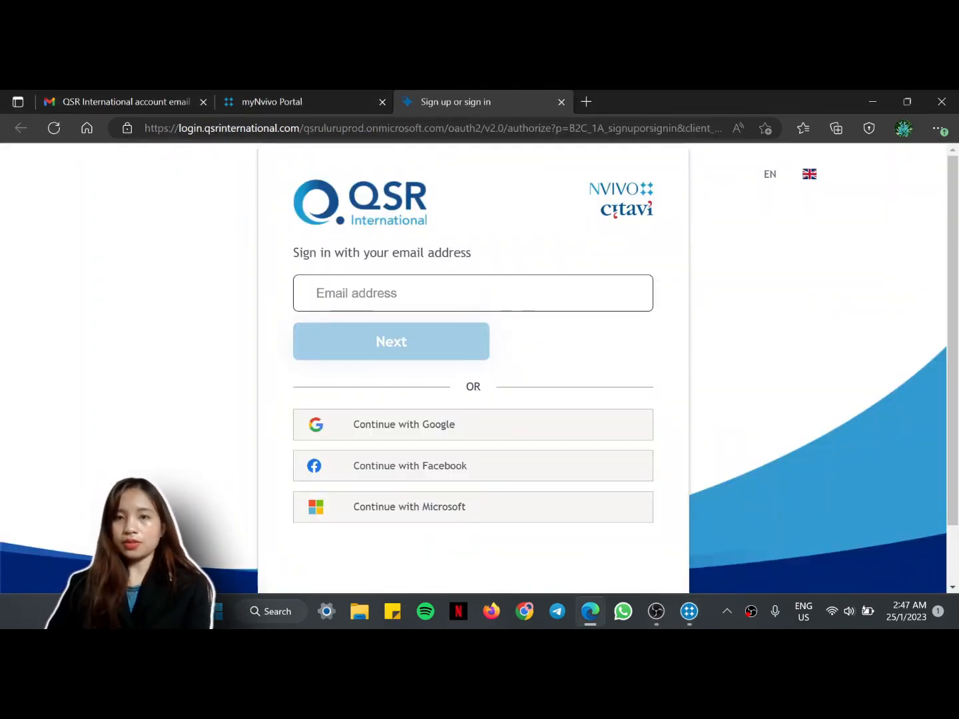
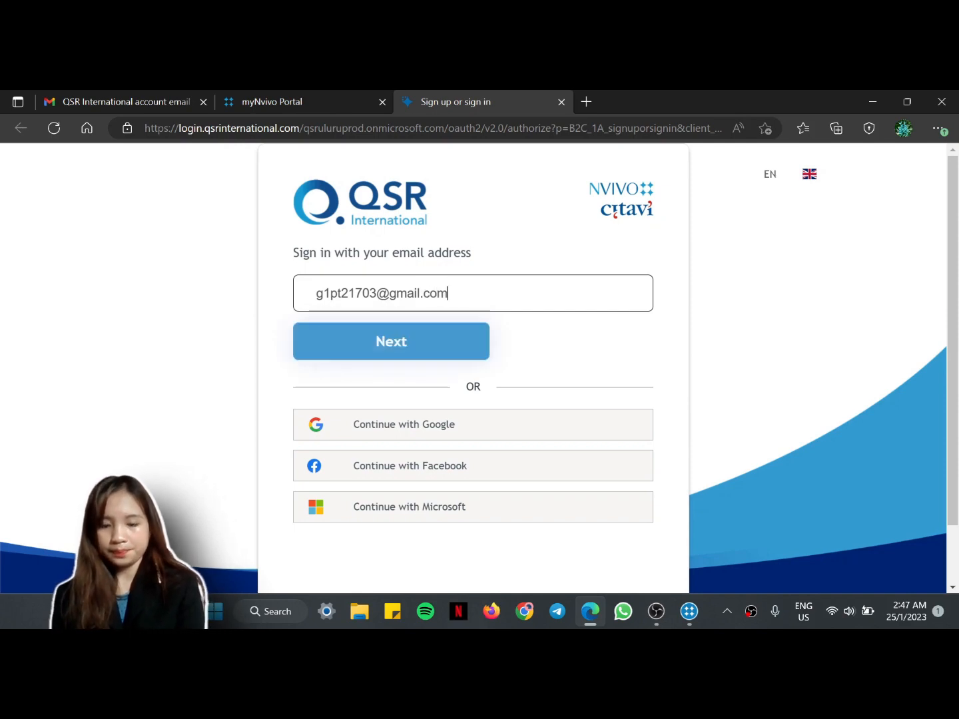
{"action": "left_click", "coordinate": [390, 353]}
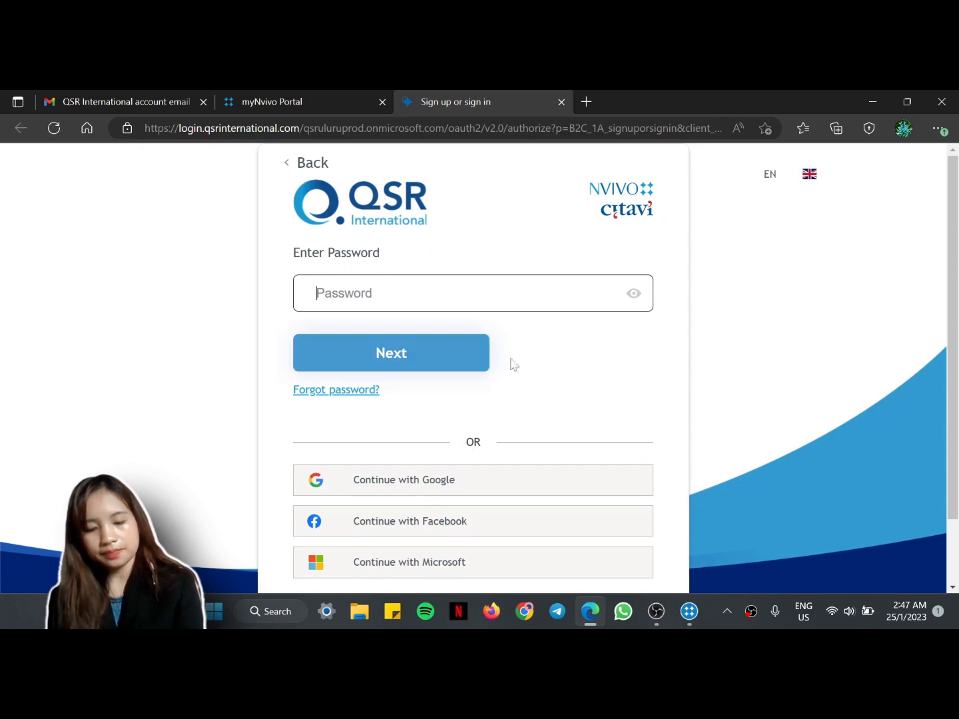
{"action": "type", "text": "••"}
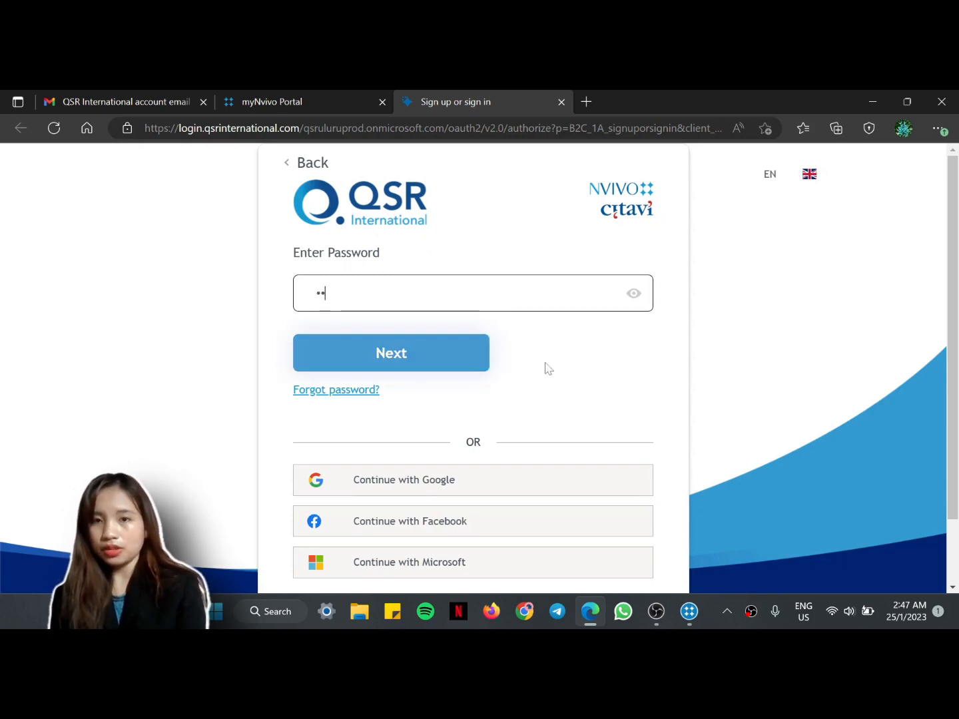
{"action": "type", "text": "••"}
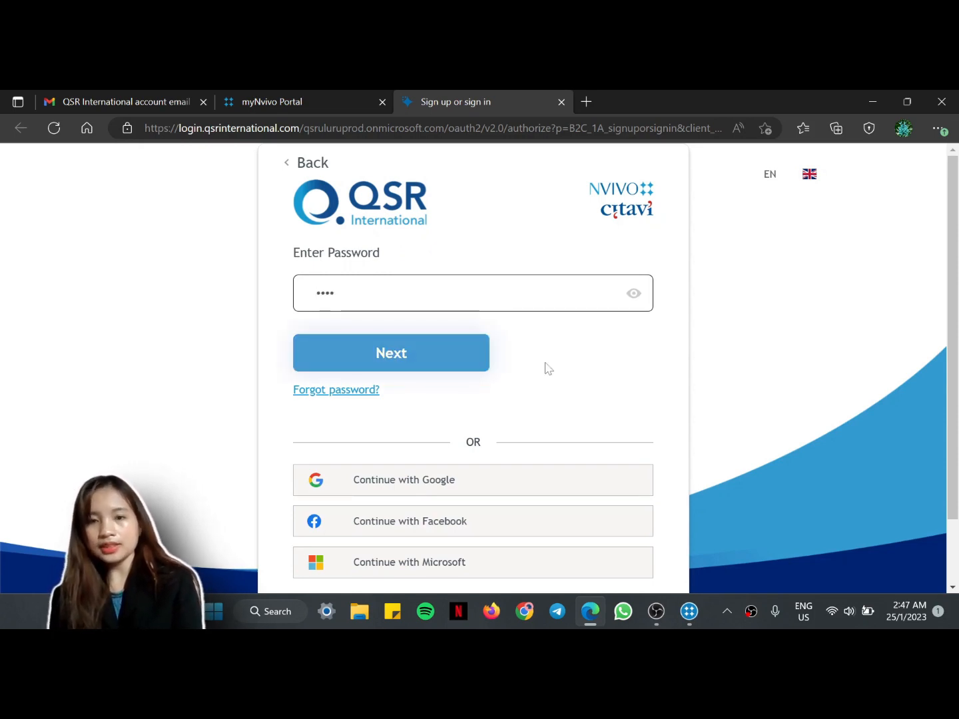
{"action": "type", "text": "••"}
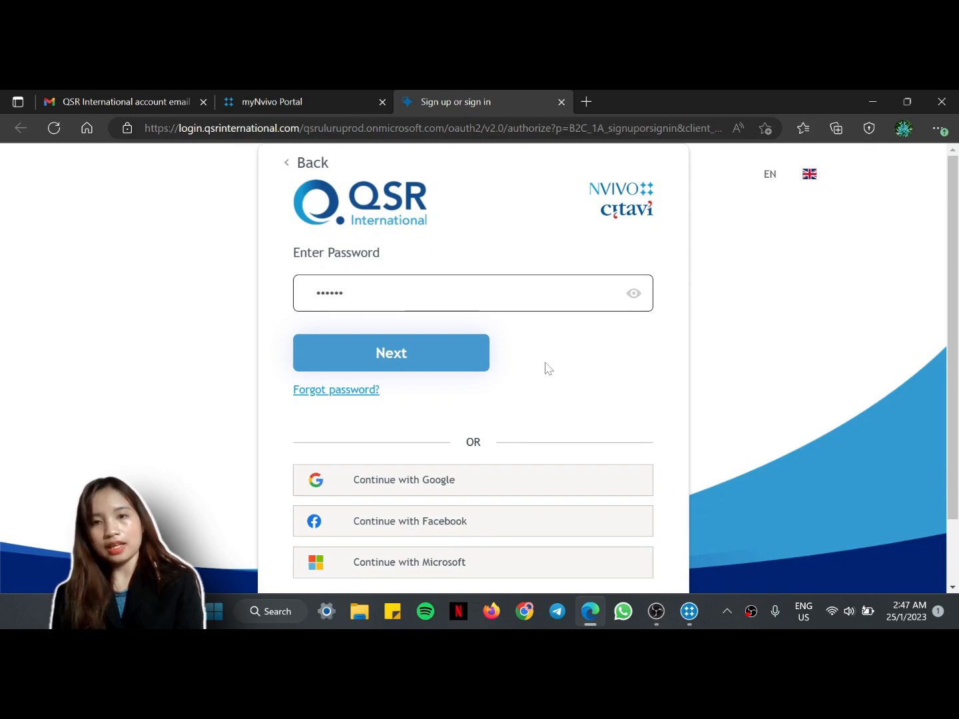
{"action": "type", "text": "•"}
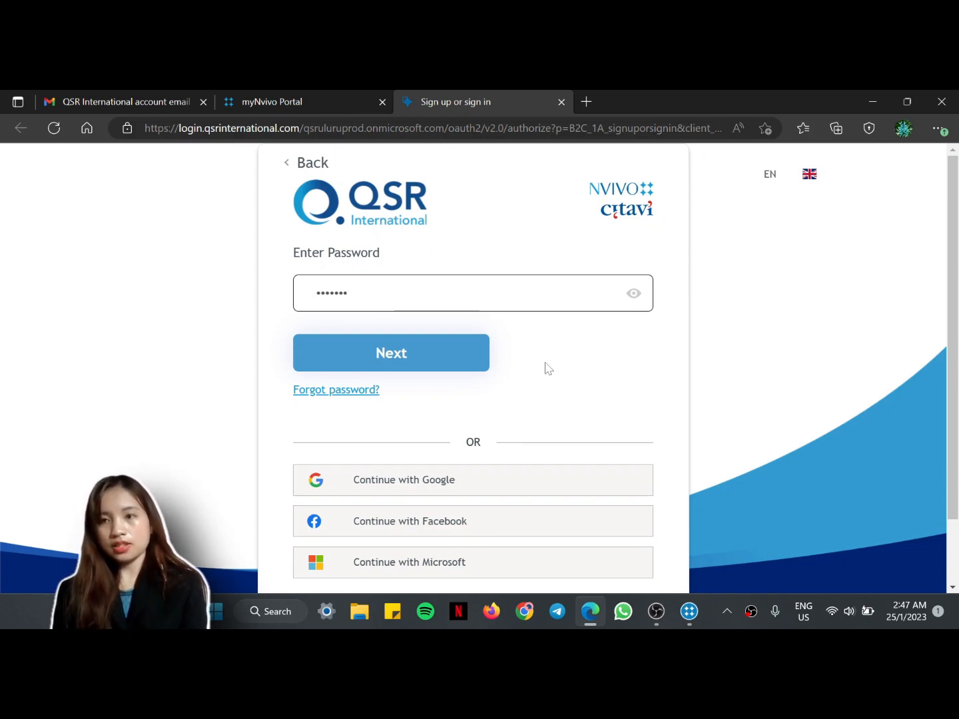
{"action": "type", "text": "••"}
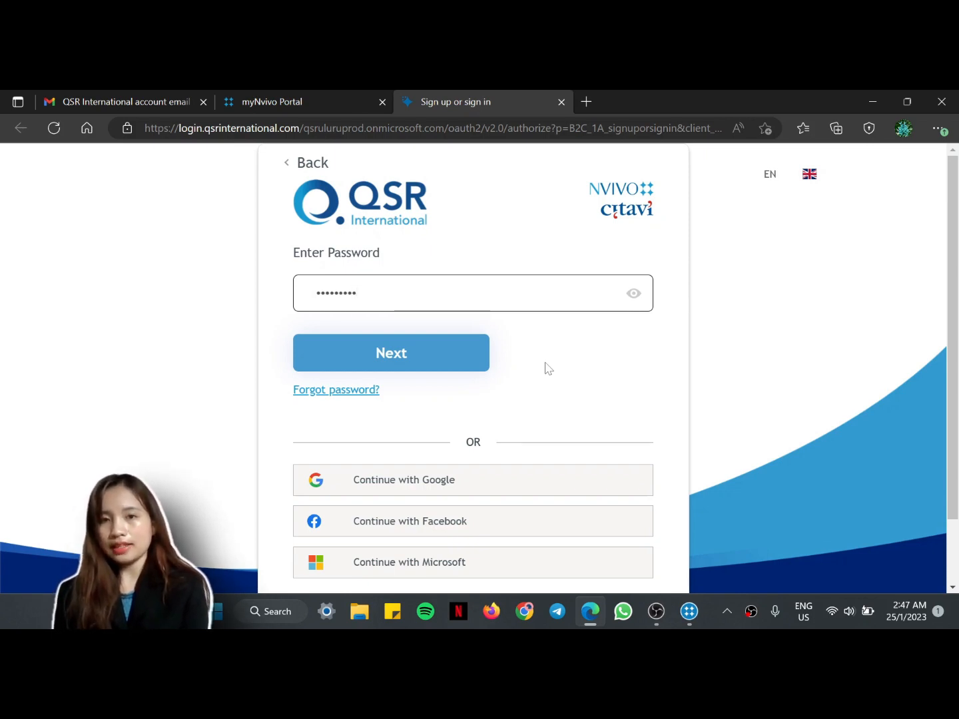
{"action": "type", "text": "•"}
{"action": "left_click", "coordinate": [475, 362]}
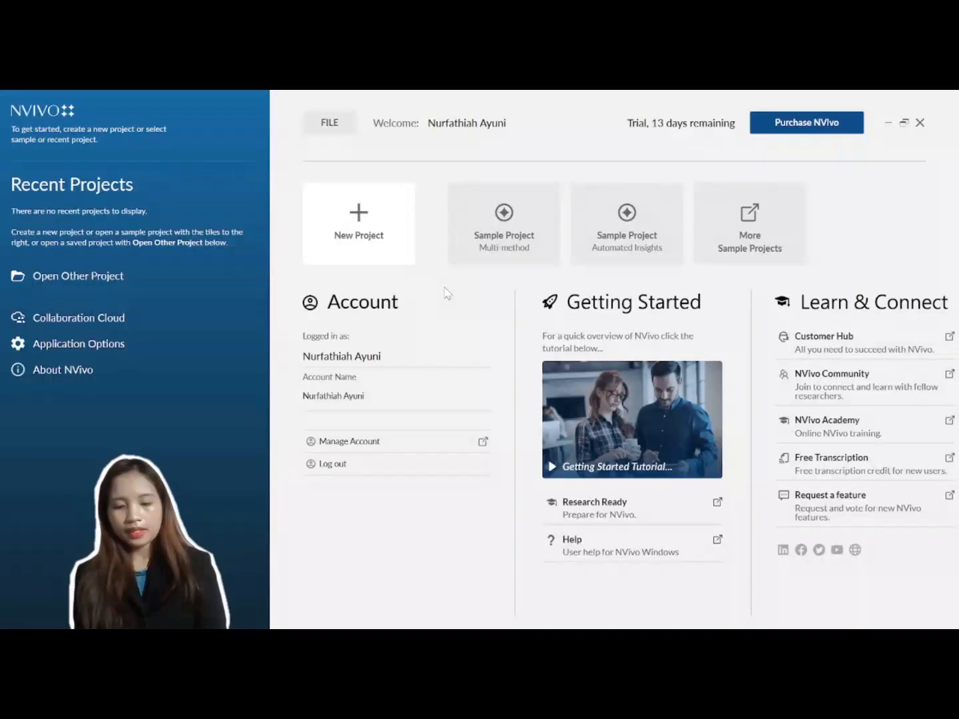
Step: Create the project 'PT21703 GROUP PROJECT' with default save and recovery settings
{"action": "left_click", "coordinate": [355, 227]}
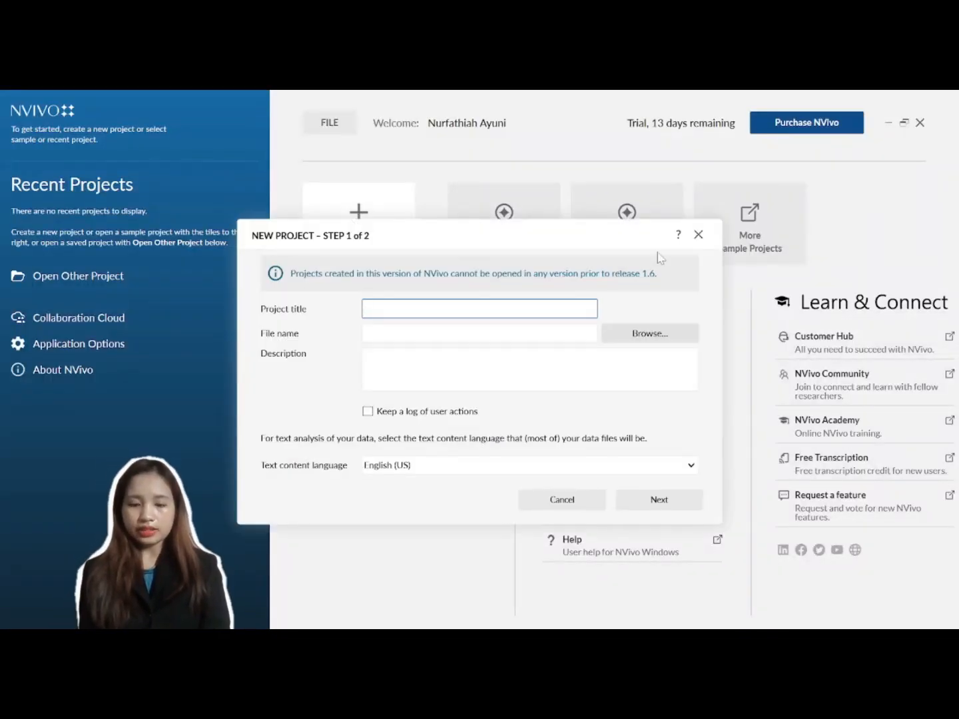
{"action": "type", "text": "PT"}
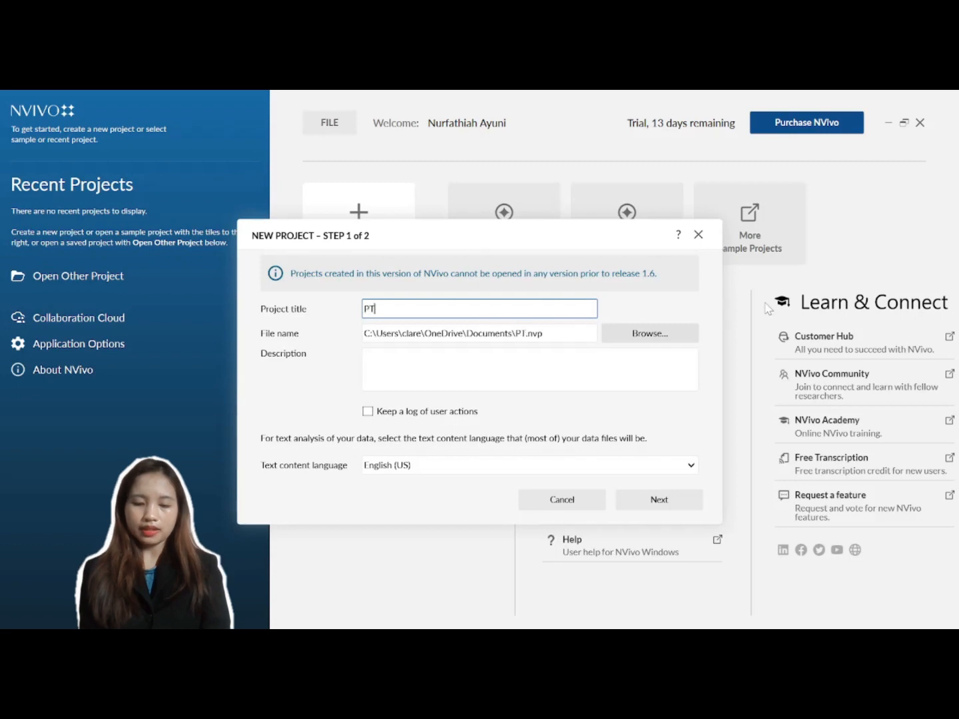
{"action": "type", "text": "21703"}
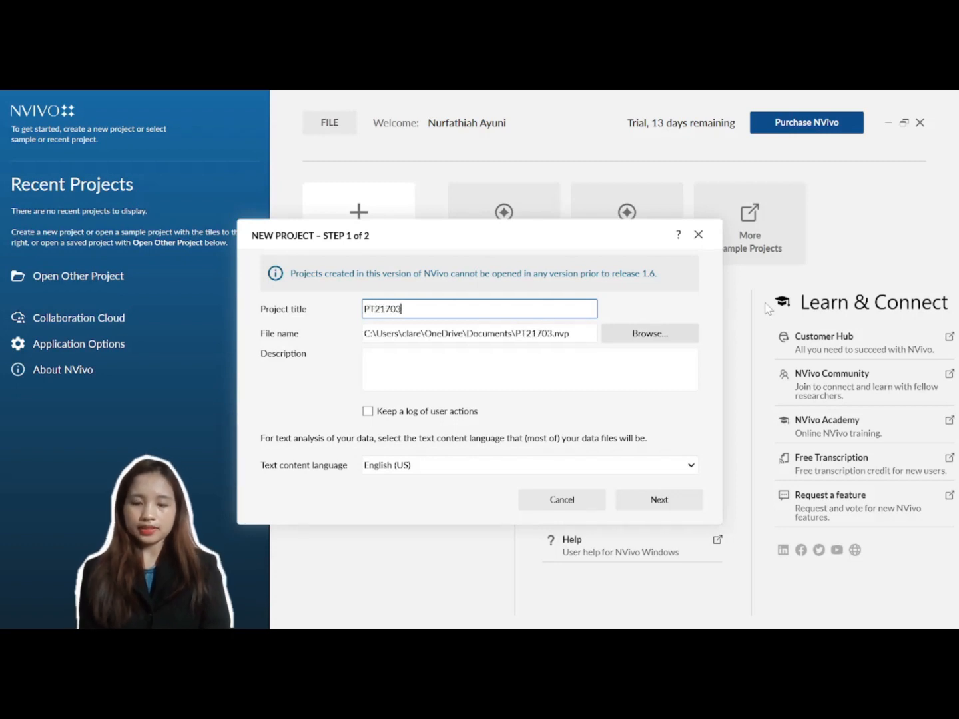
{"action": "type", "text": " GRO"}
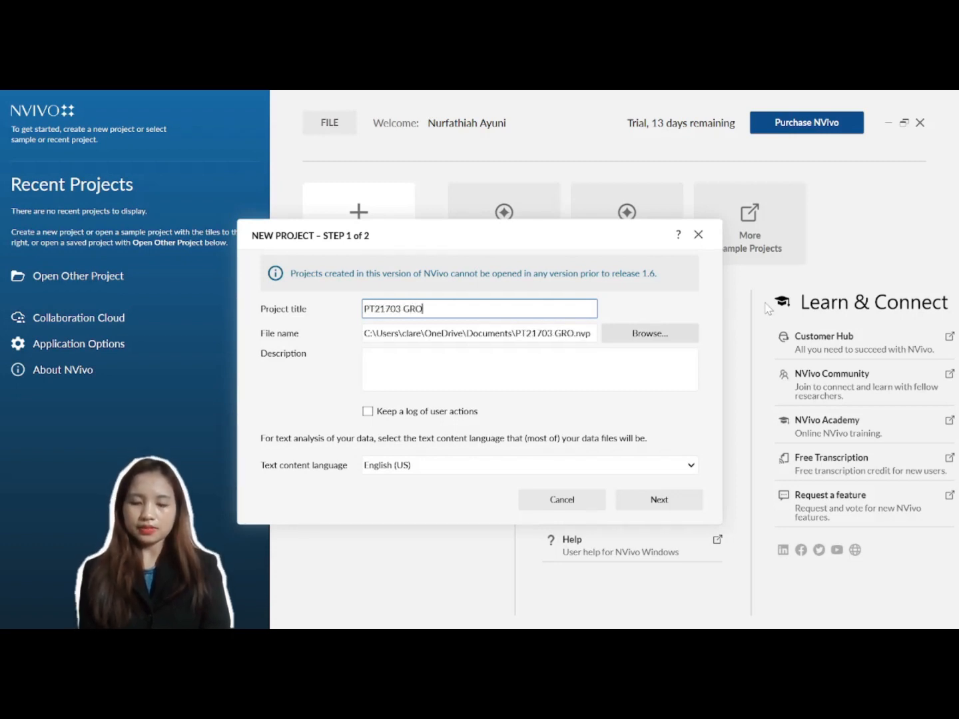
{"action": "type", "text": "UP PRO"}
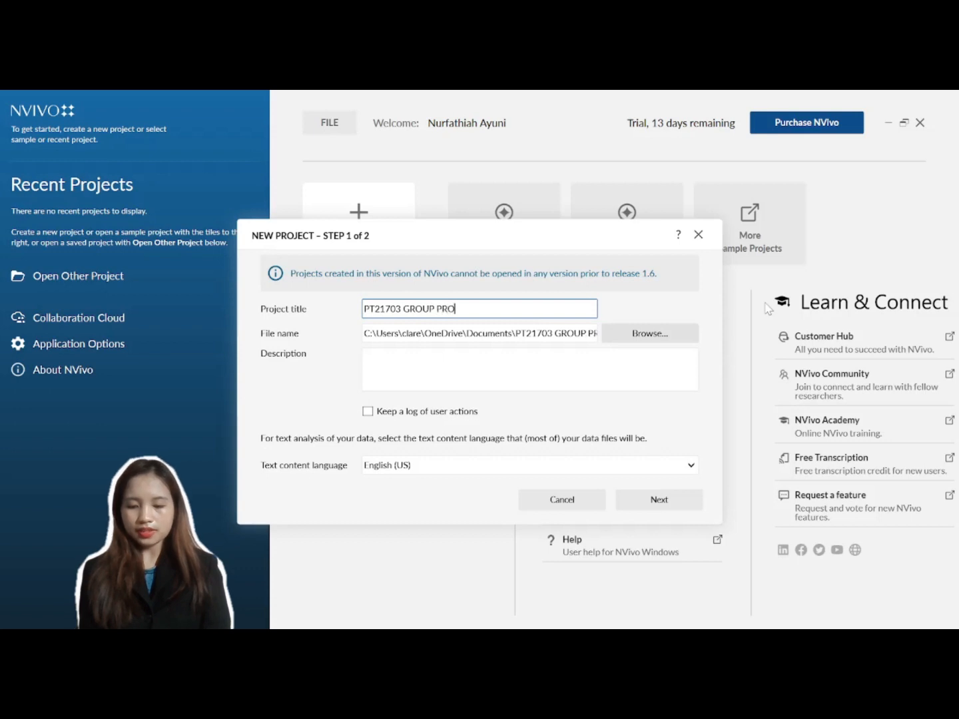
{"action": "type", "text": "JECT"}
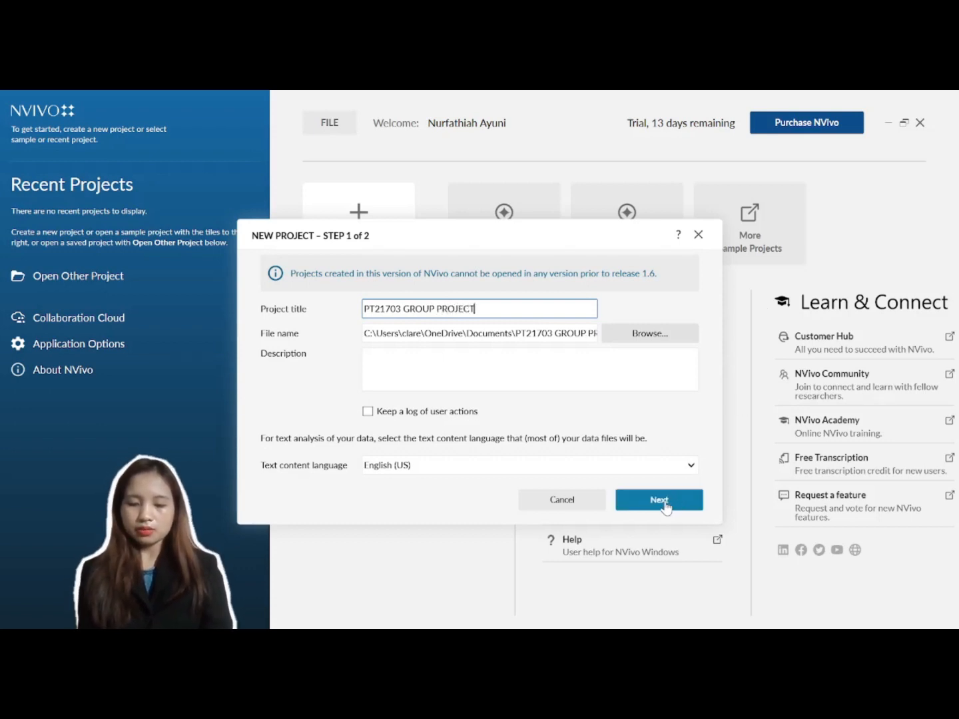
{"action": "left_click", "coordinate": [667, 505]}
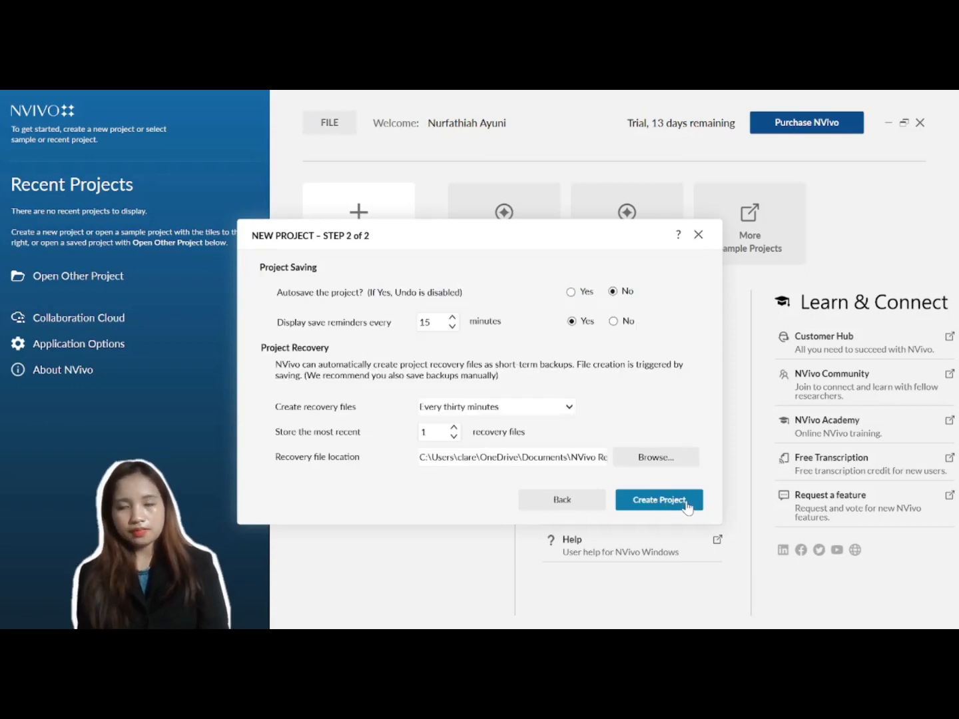
{"action": "left_click", "coordinate": [686, 506]}
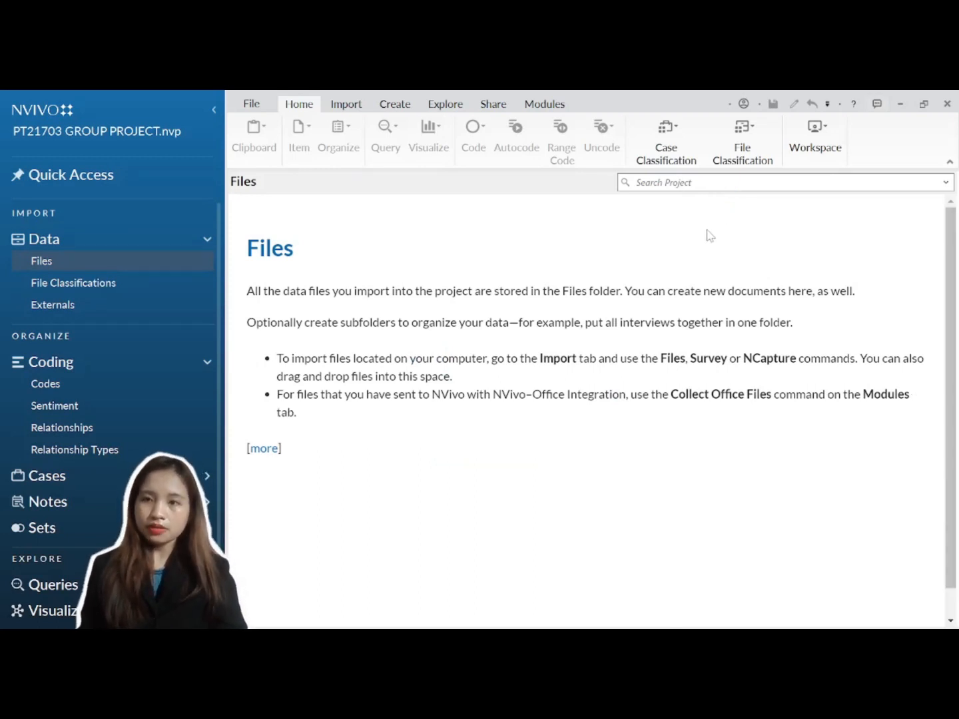
Step: Create a new folder named 'Interview Recordings' under Files
{"action": "right_click", "coordinate": [196, 265]}
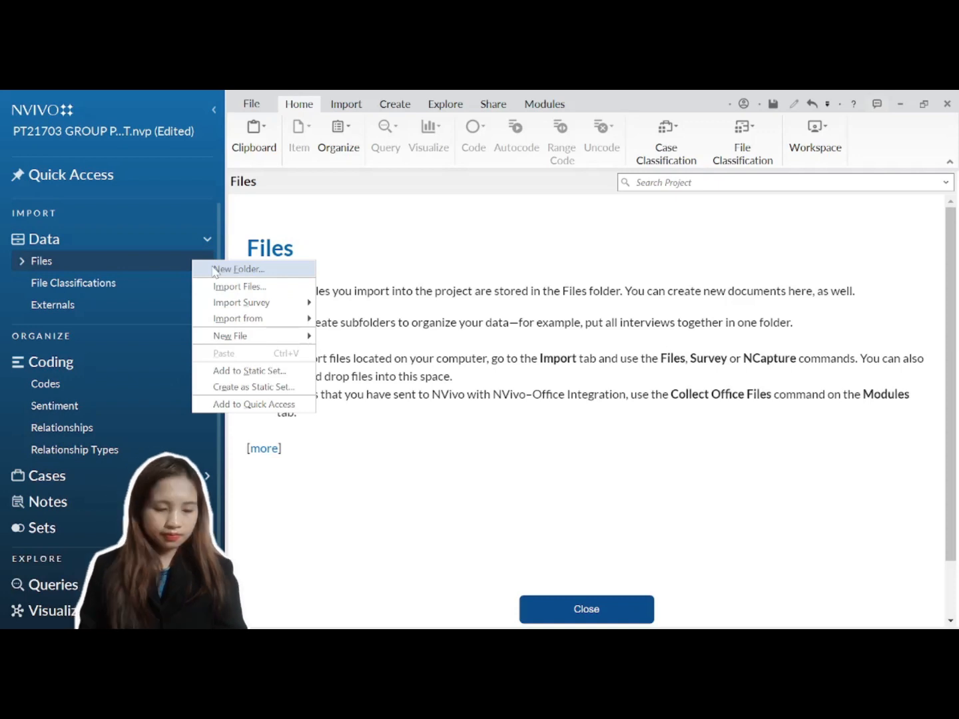
{"action": "left_click", "coordinate": [214, 269]}
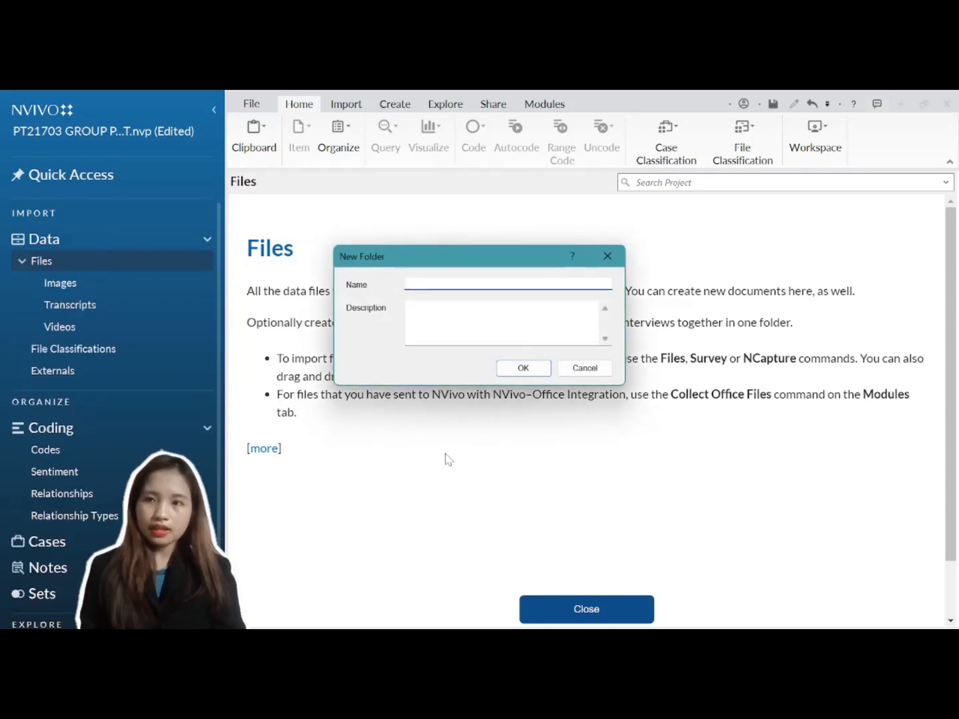
{"action": "type", "text": "In"}
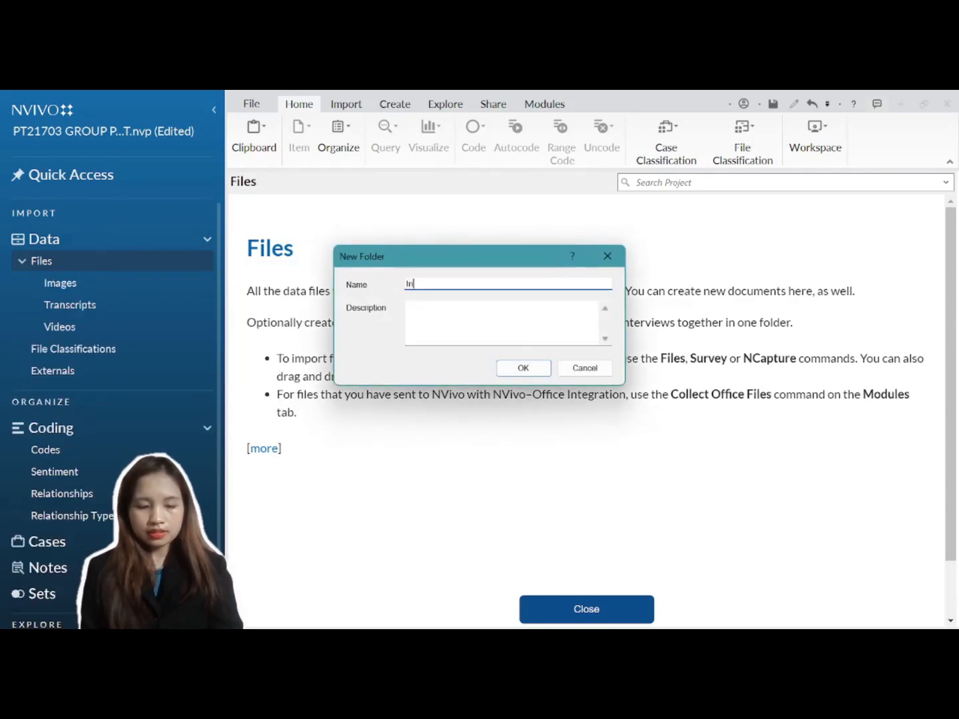
{"action": "type", "text": "tervie"}
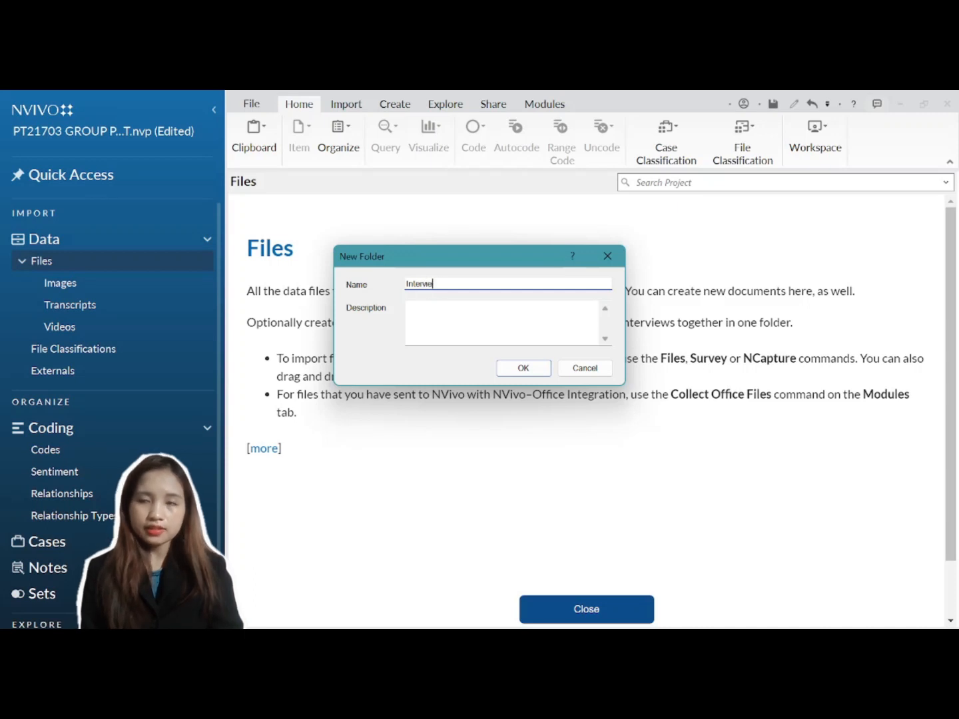
{"action": "type", "text": "w Re"}
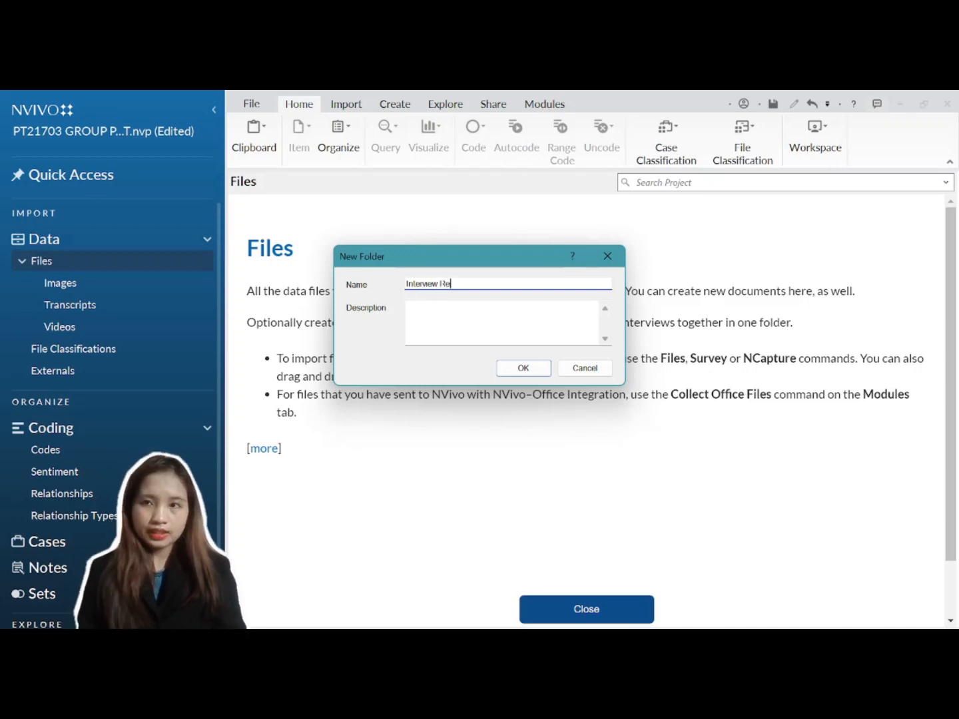
{"action": "type", "text": "cordings"}
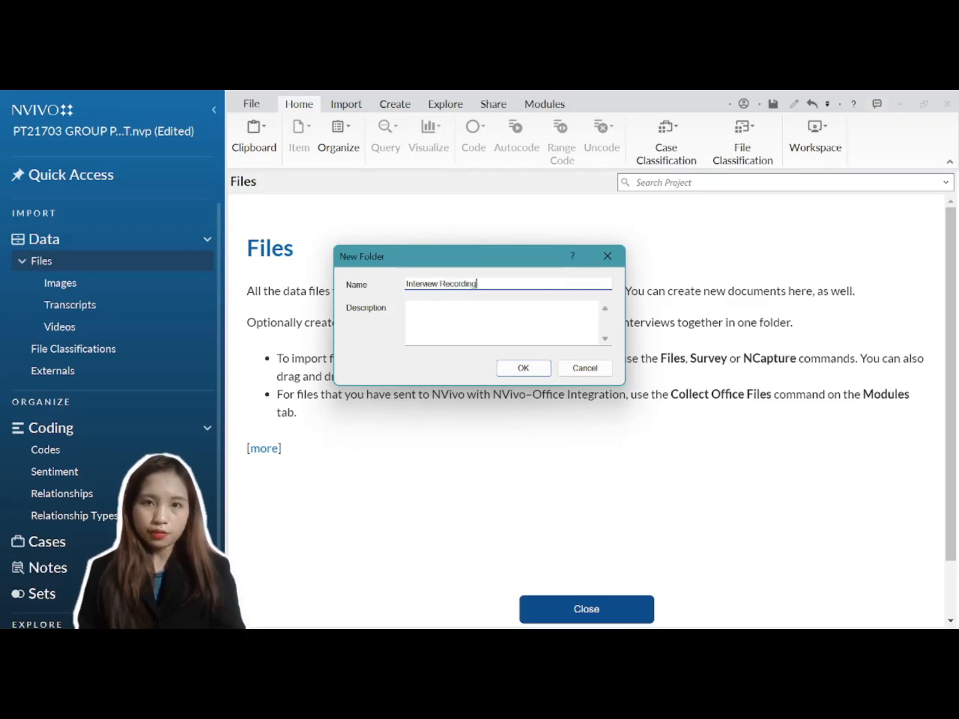
{"action": "left_click", "coordinate": [534, 370]}
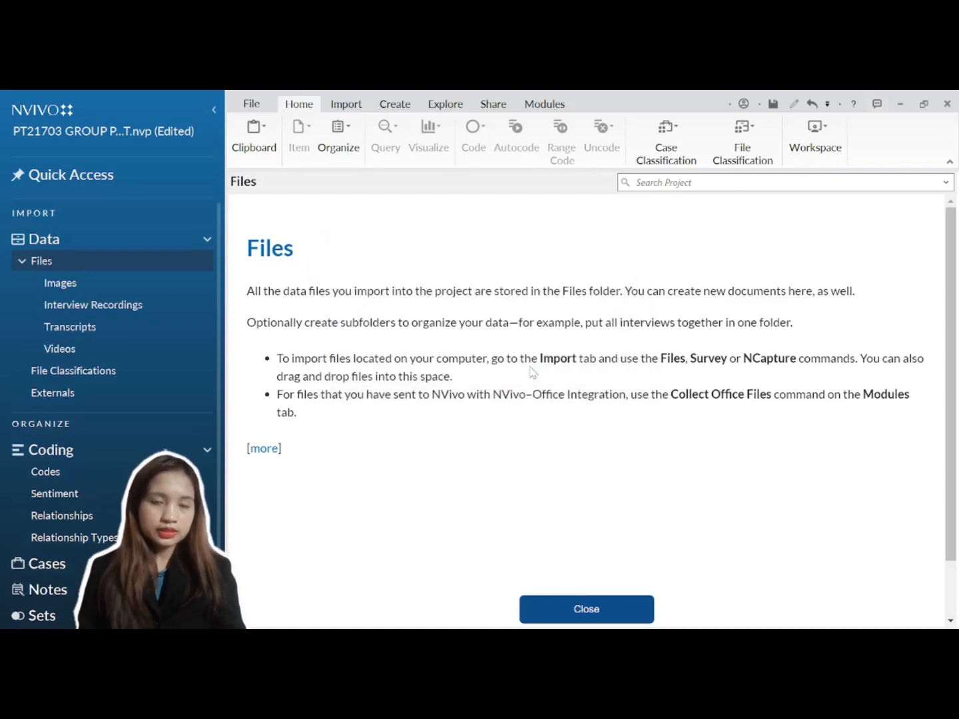
Step: Import the six sample files into Files, dismissing the import error for 2-video.mp4
{"action": "left_click", "coordinate": [348, 106]}
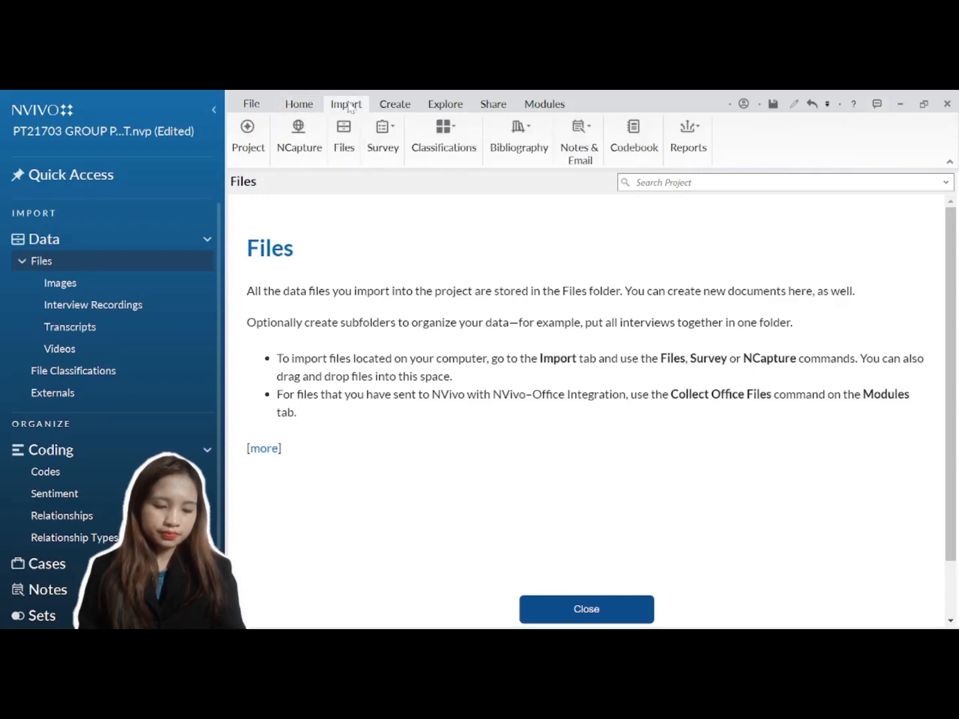
{"action": "left_click", "coordinate": [345, 149]}
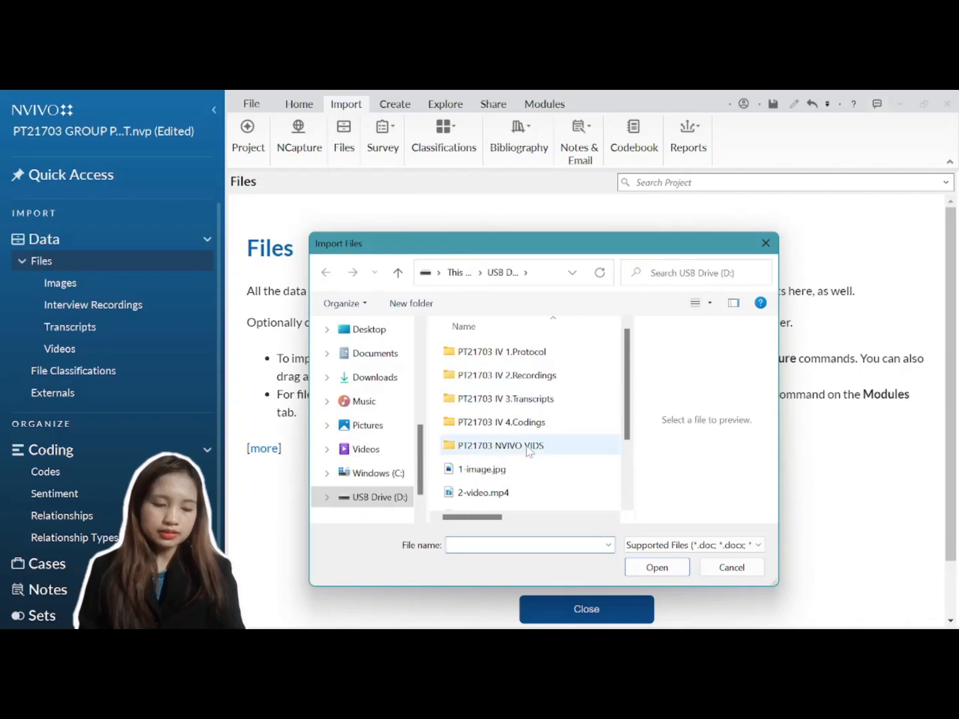
{"action": "scroll", "coordinate": [527, 447], "scroll_direction": "down", "scroll_amount": 2}
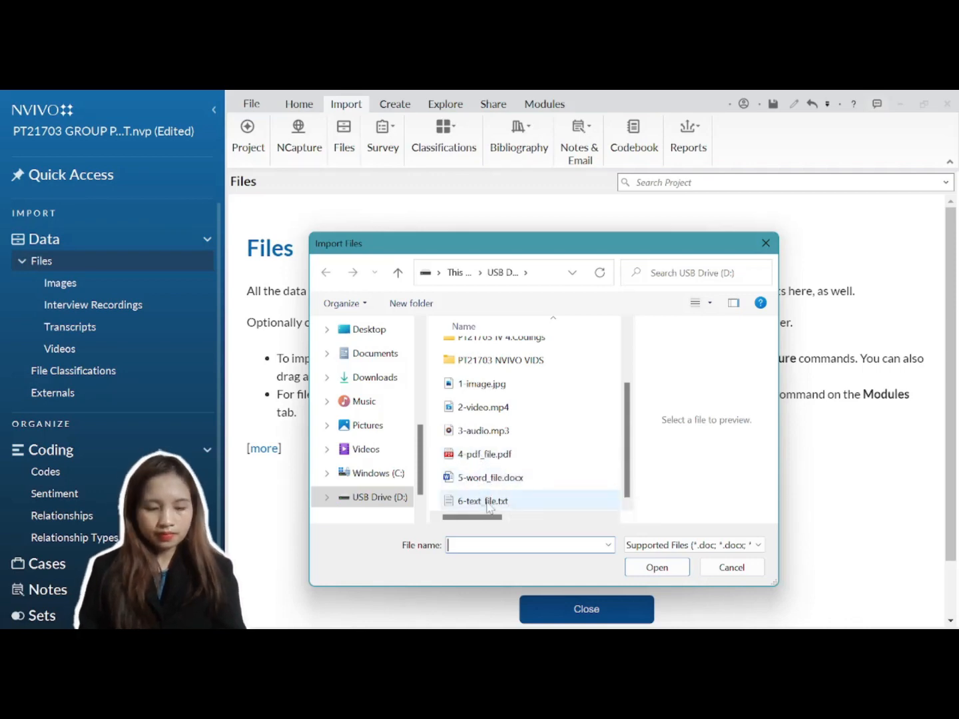
{"action": "left_click_drag", "start_coordinate": [434, 379], "coordinate": [562, 516]}
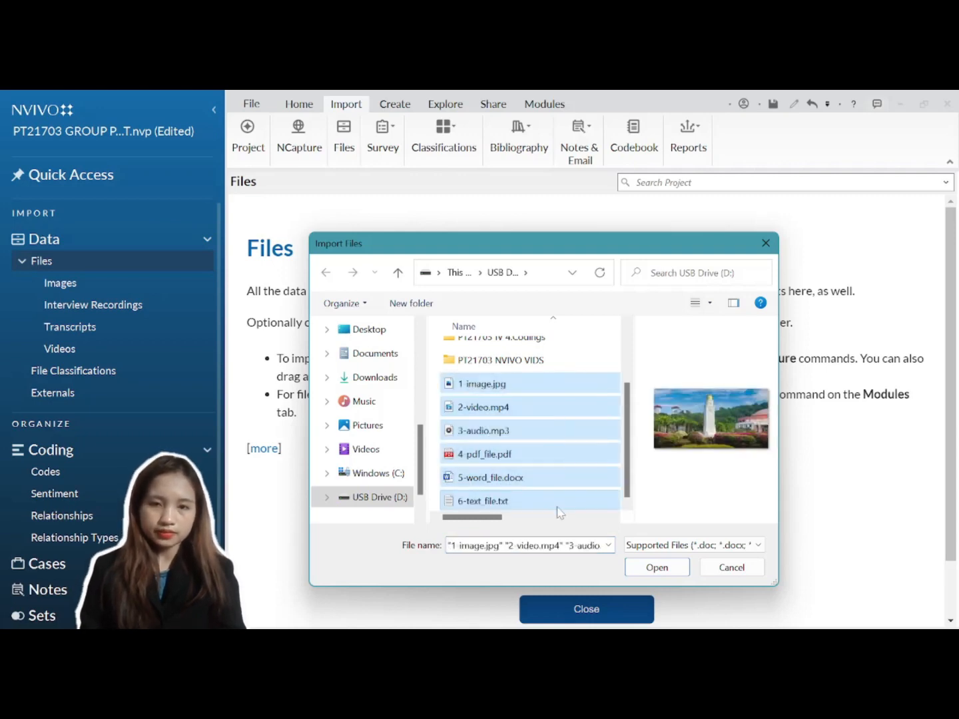
{"action": "left_click", "coordinate": [658, 568]}
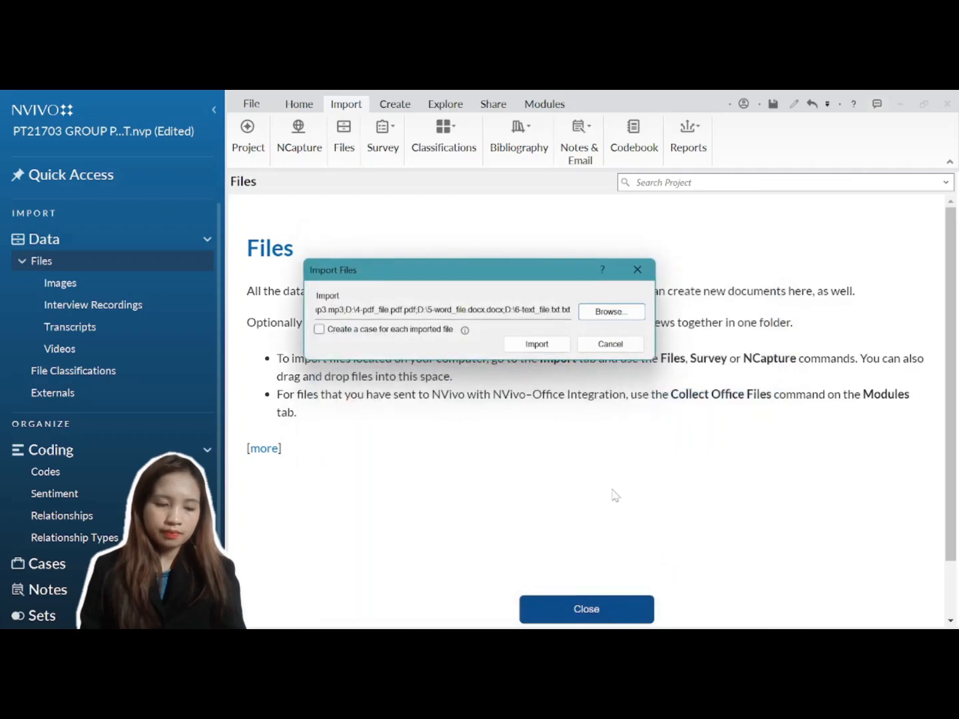
{"action": "left_click", "coordinate": [545, 344]}
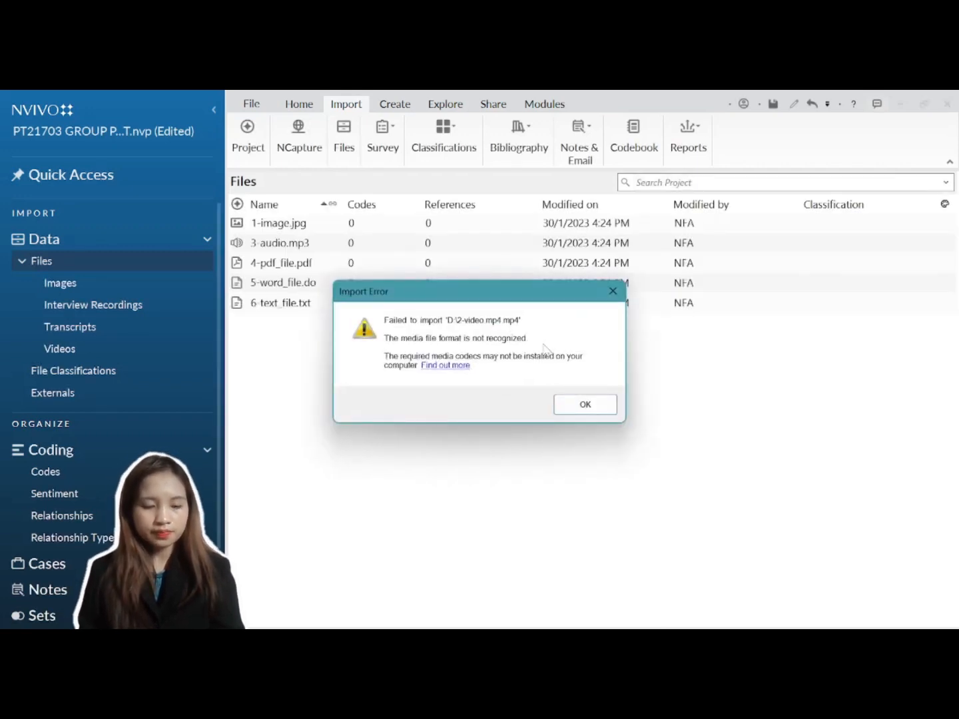
{"action": "left_click", "coordinate": [582, 405]}
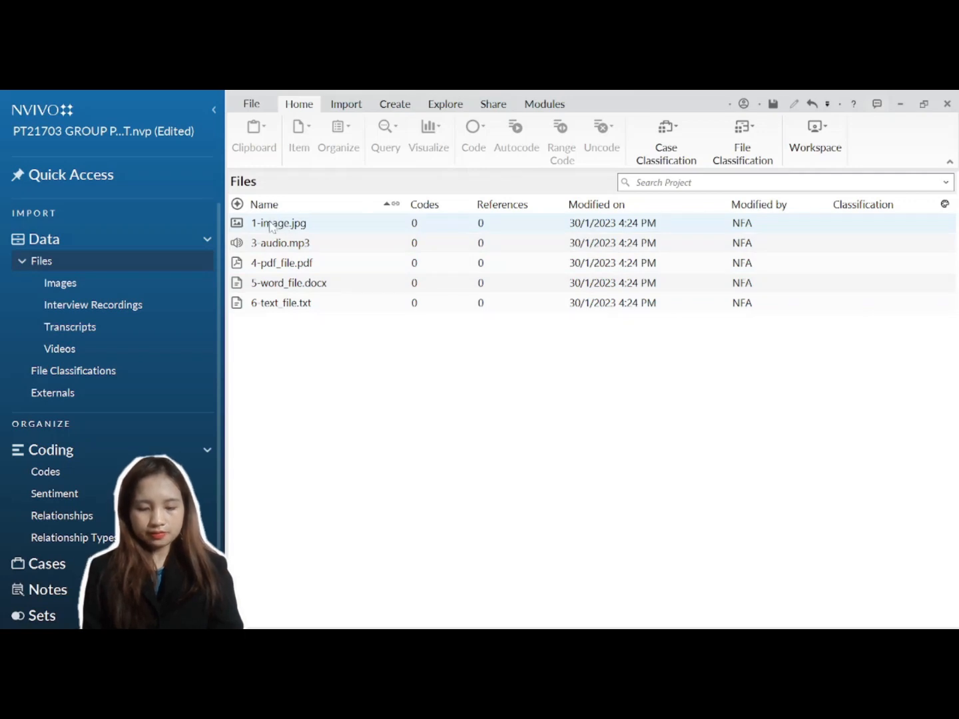
Step: Move 1-image.jpg into the Images folder and open it in picture view
{"action": "left_click", "coordinate": [336, 224]}
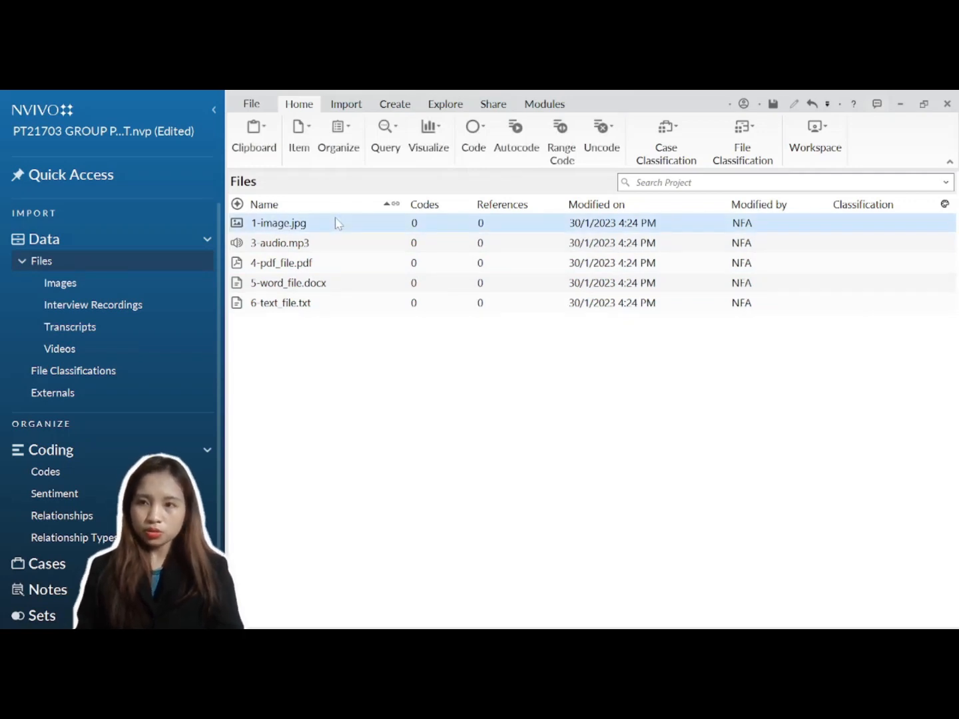
{"action": "left_click_drag", "start_coordinate": [337, 223], "coordinate": [156, 286]}
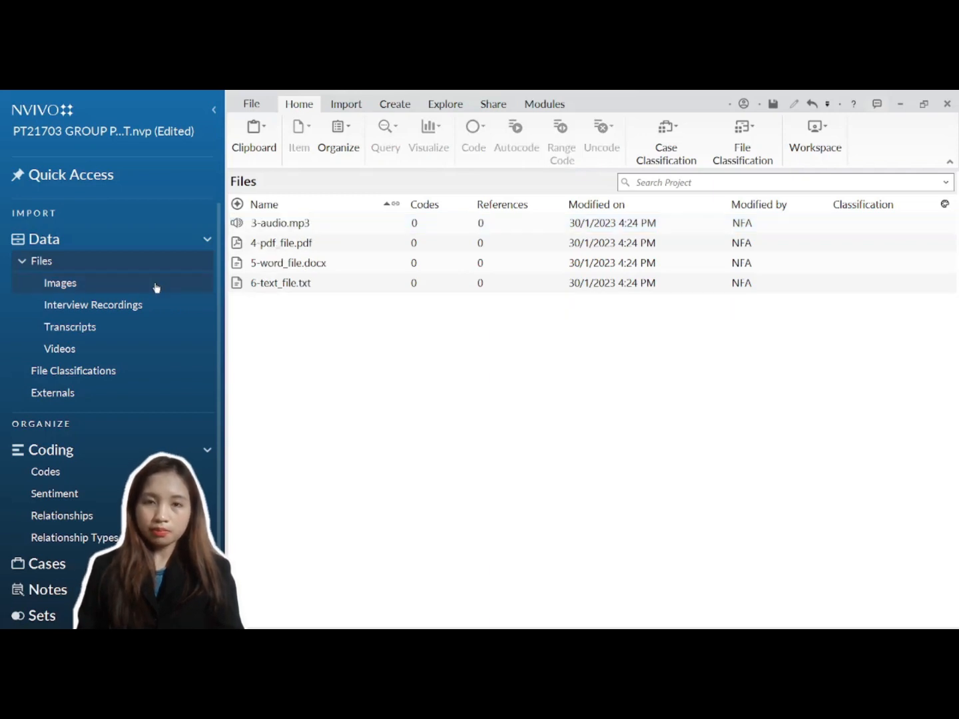
{"action": "left_click", "coordinate": [157, 287]}
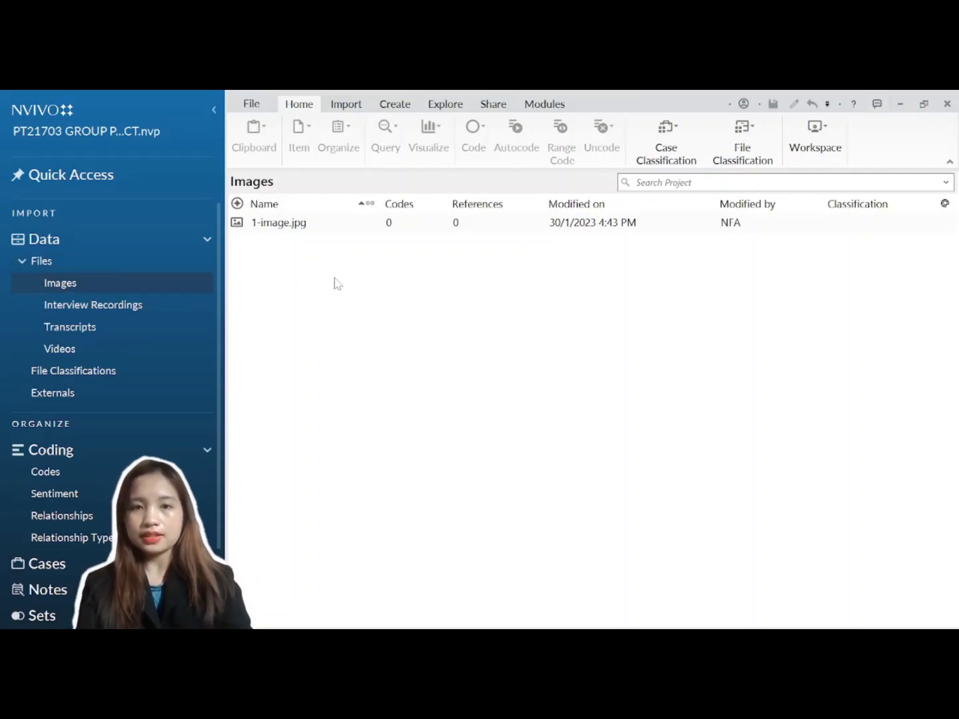
{"action": "double_click", "coordinate": [323, 226]}
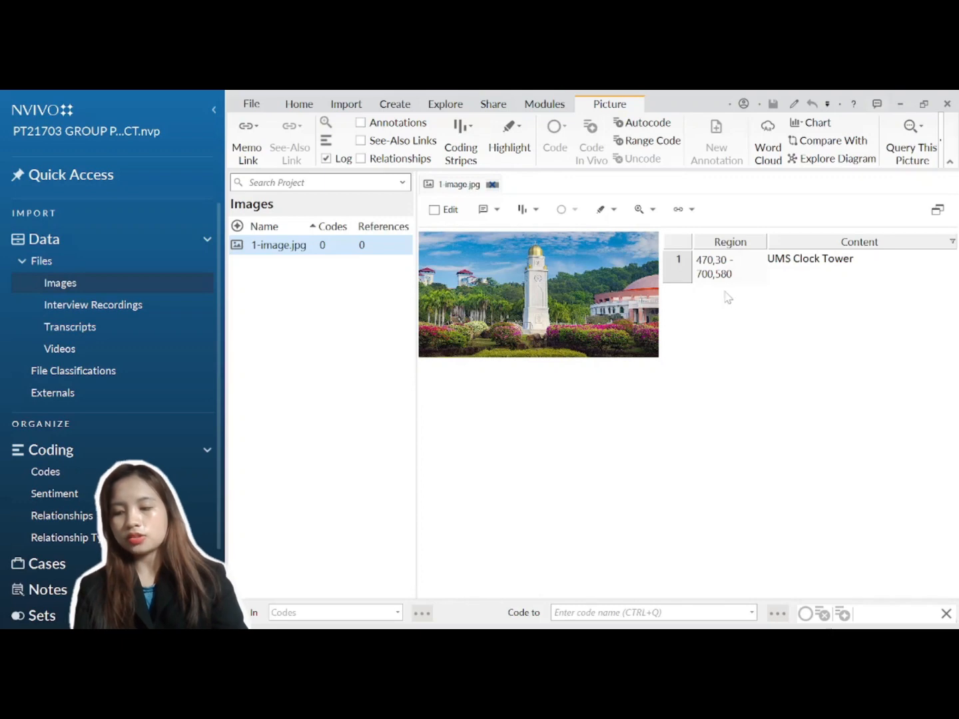
Step: Highlight the UMS Clock Tower region (470,30 - 700,580) on the picture via its log row
{"action": "left_click", "coordinate": [680, 269]}
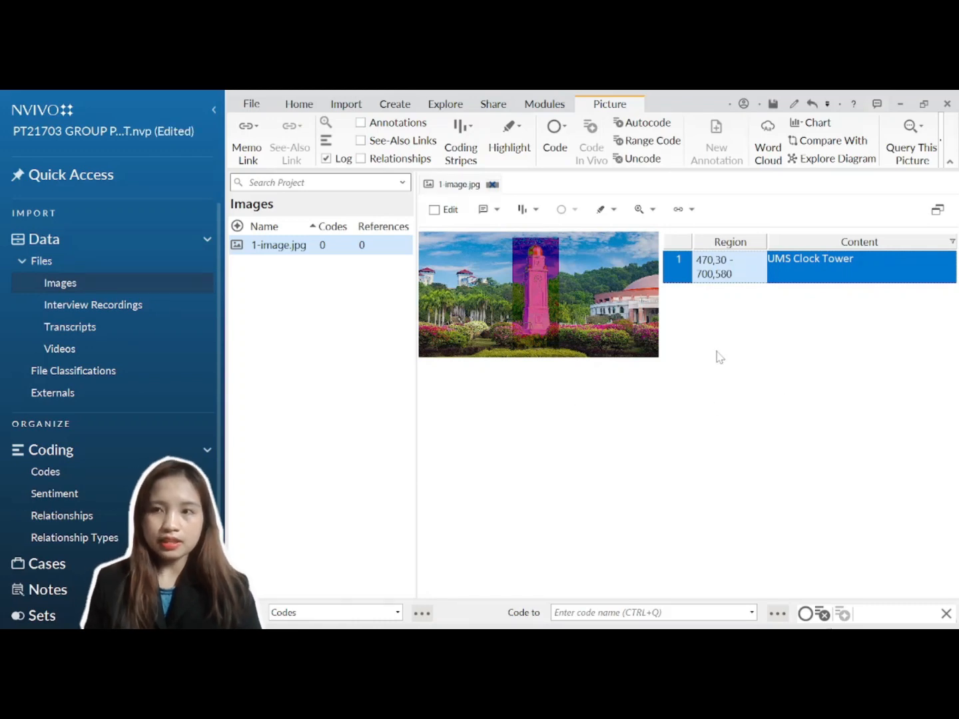
Step: Log a new picture region 820,200 - 1200,490 as 'UMS Chancellor Hall', then turn editing off
{"action": "left_click", "coordinate": [434, 210]}
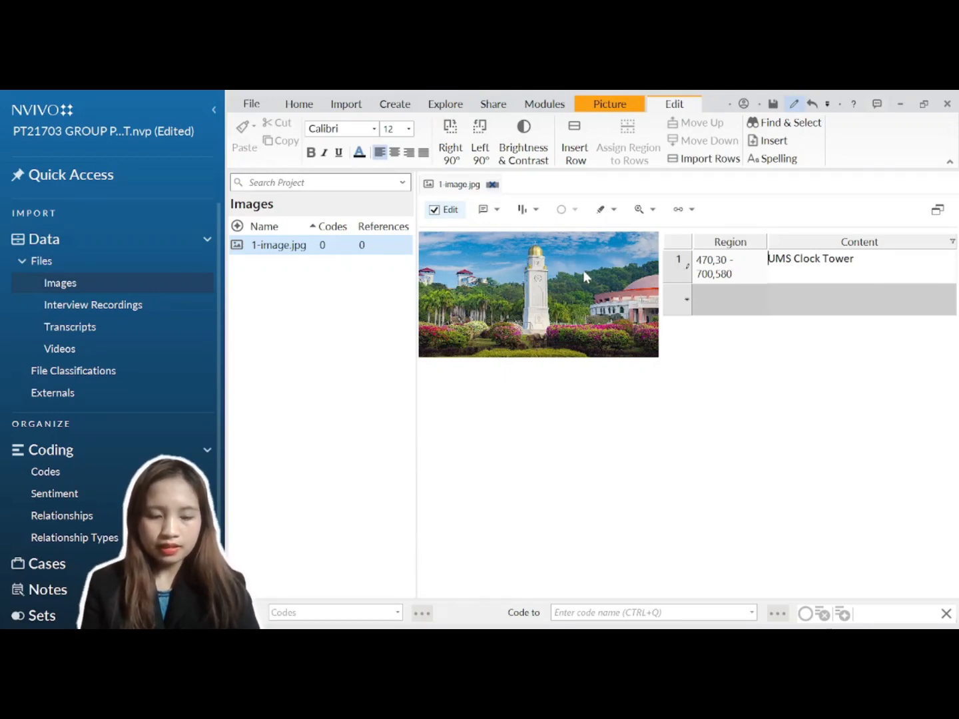
{"action": "left_click_drag", "start_coordinate": [583, 270], "coordinate": [683, 330]}
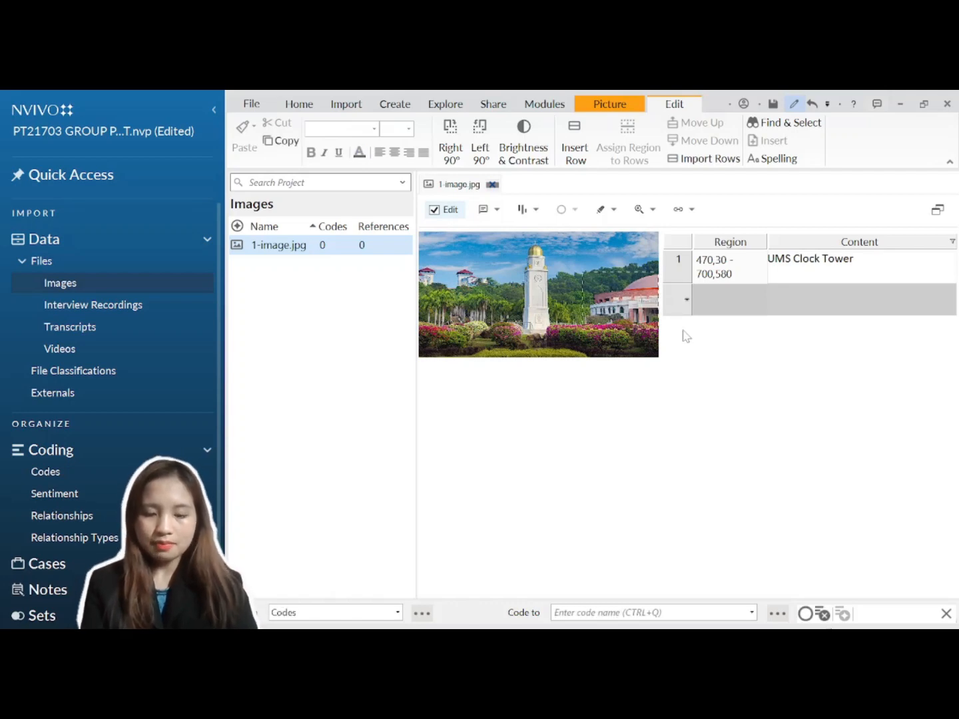
{"action": "right_click", "coordinate": [807, 296]}
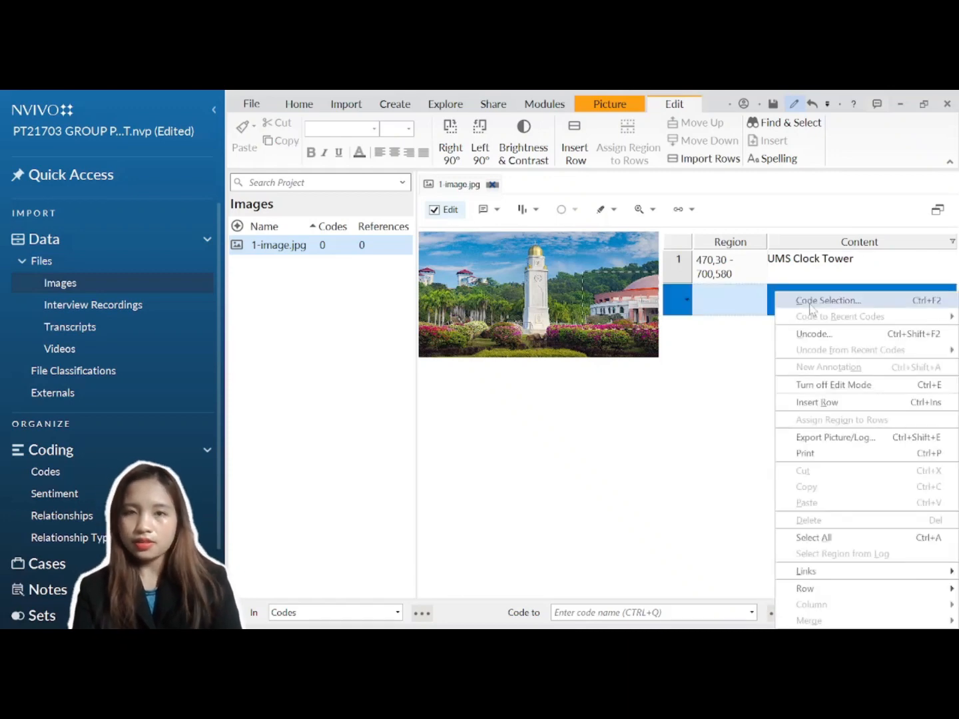
{"action": "left_click", "coordinate": [826, 403]}
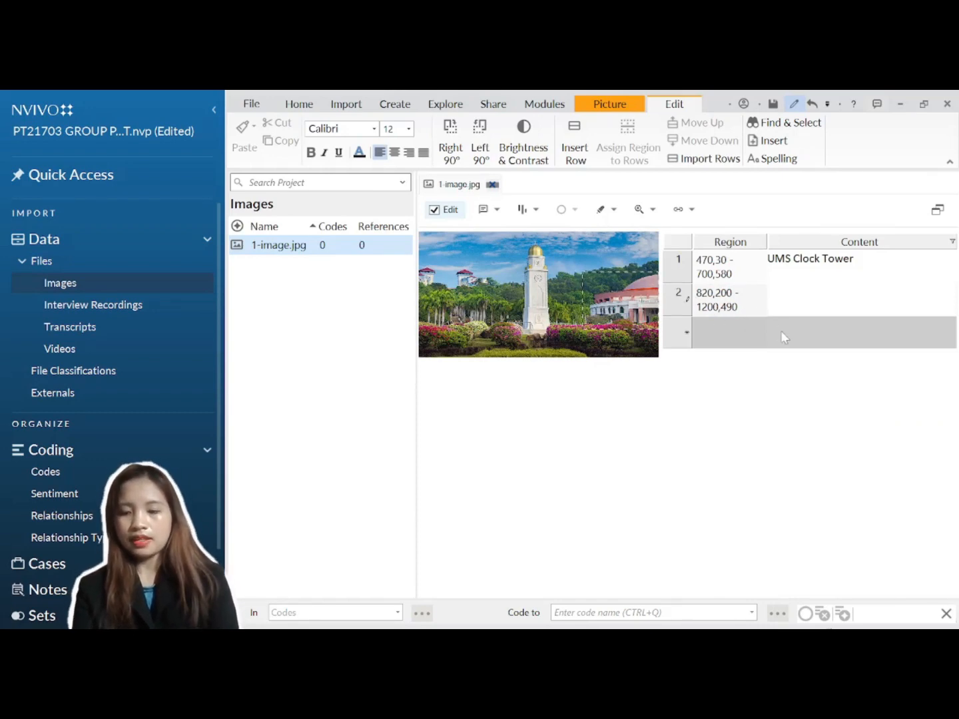
{"action": "type", "text": "UMS"}
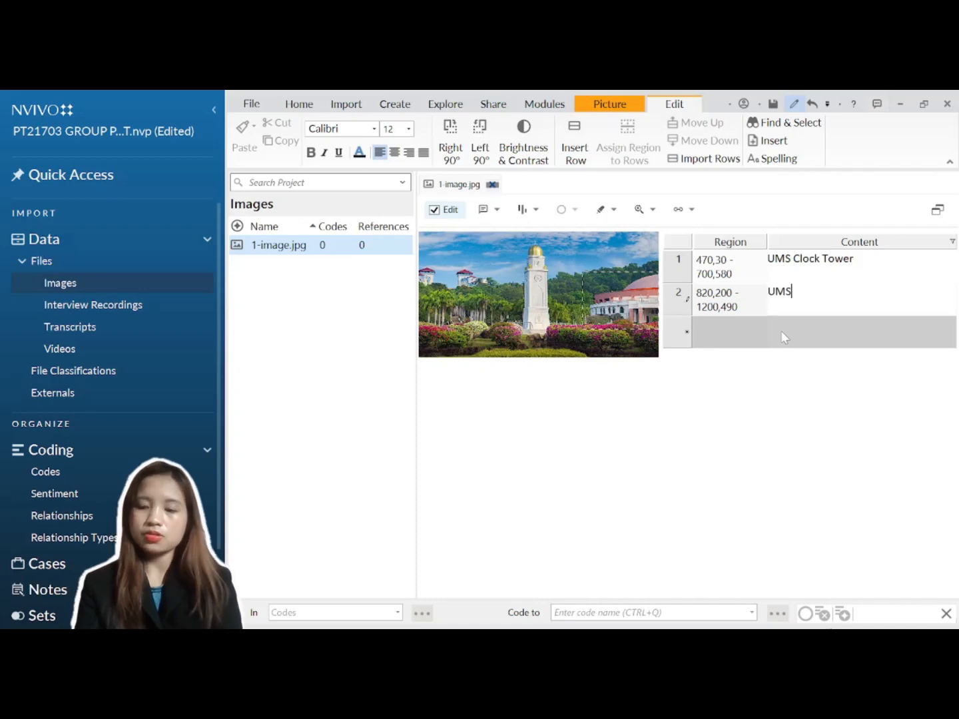
{"action": "type", "text": " Cha"}
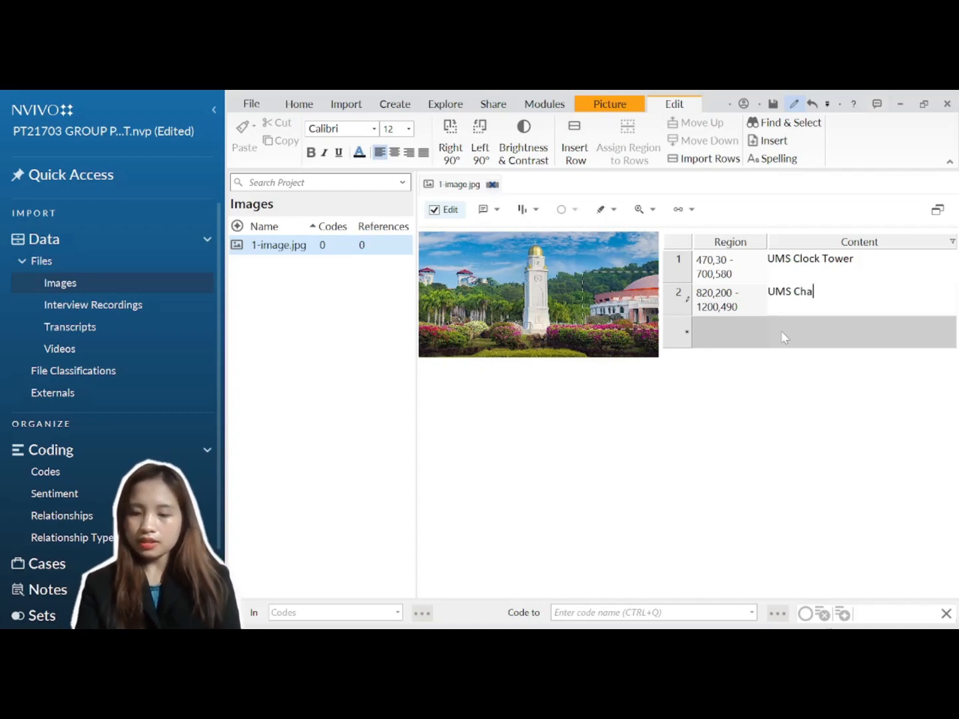
{"action": "type", "text": "ncell"}
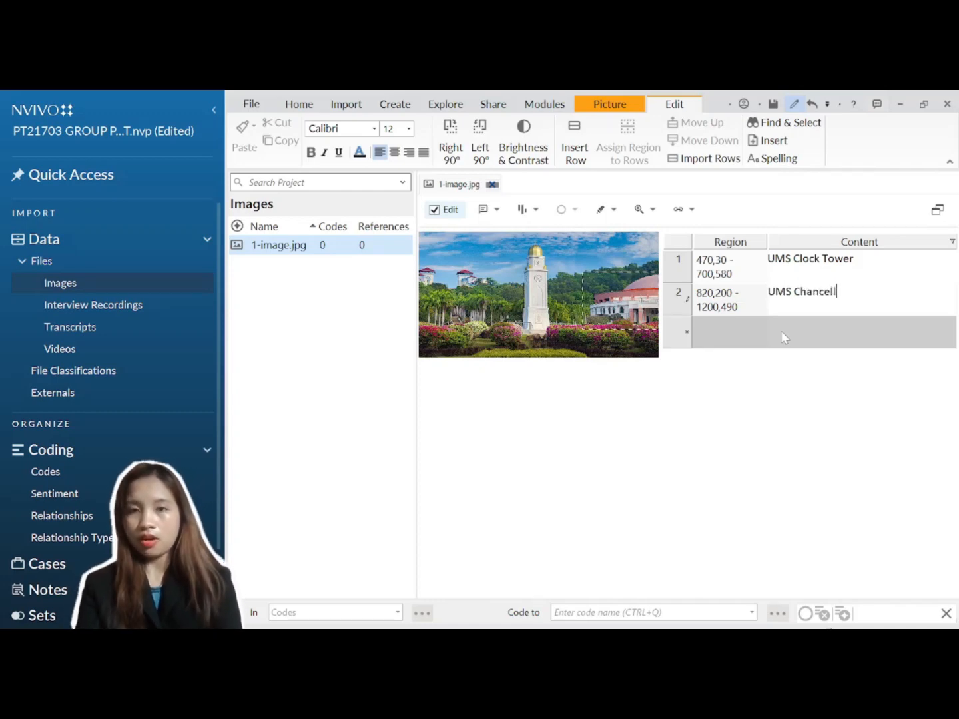
{"action": "type", "text": "or H"}
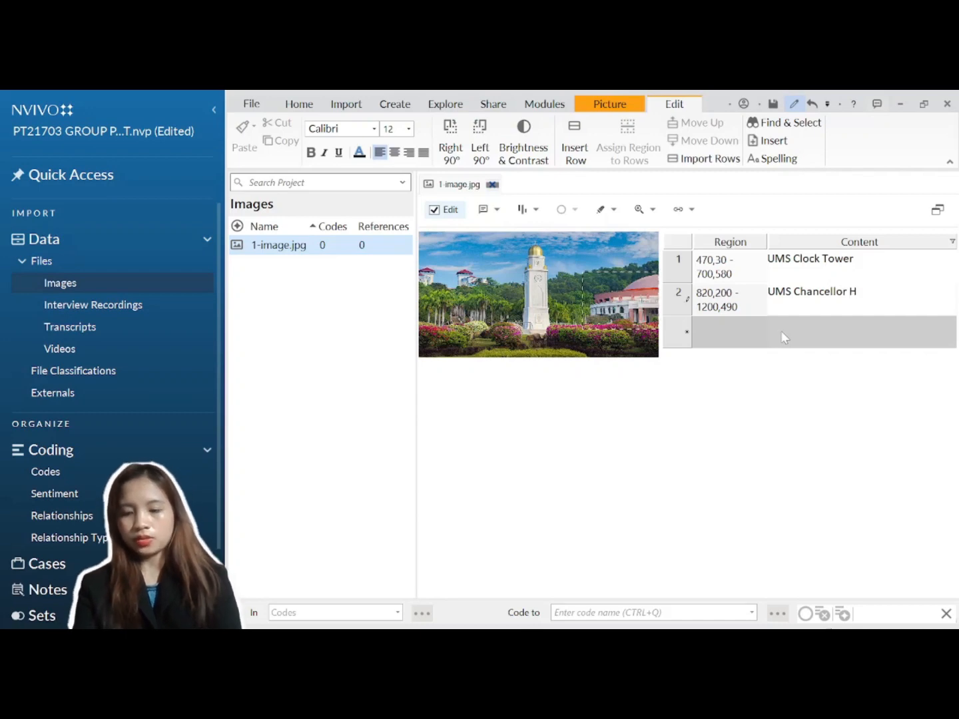
{"action": "type", "text": "all"}
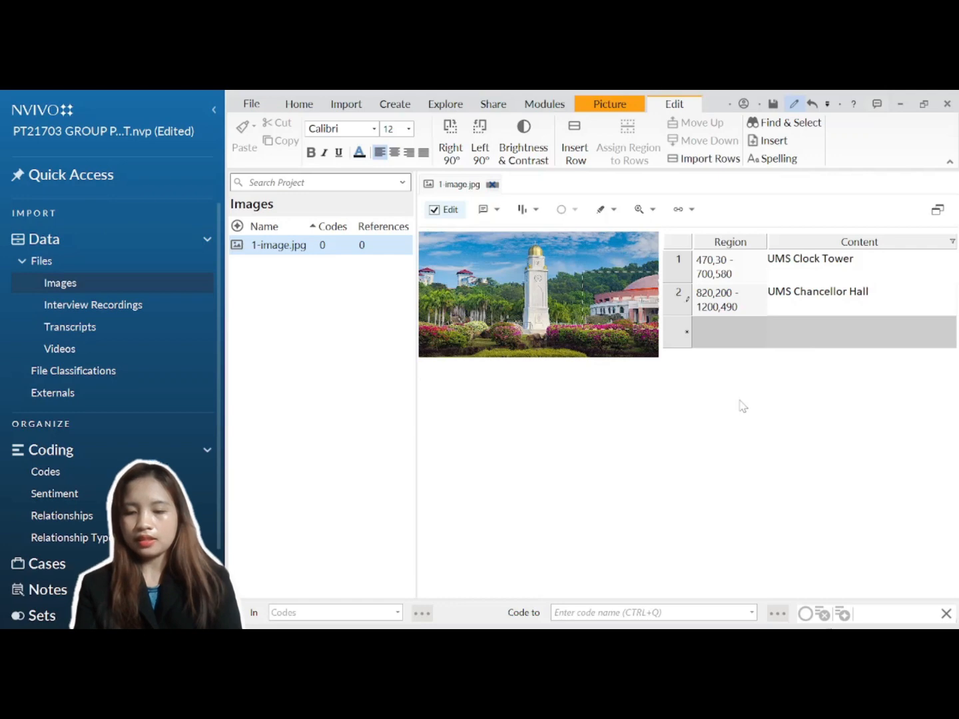
{"action": "left_click", "coordinate": [437, 212]}
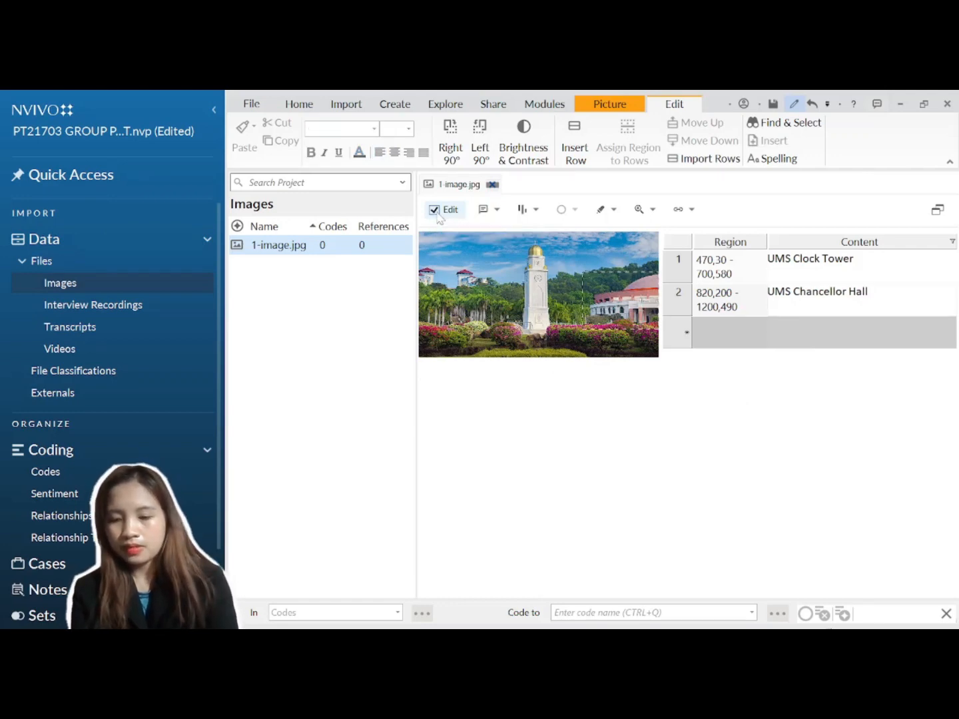
Step: Highlight the UMS Chancellor Hall region, then open PT21703 G2 Transcript R1
{"action": "left_click", "coordinate": [679, 300]}
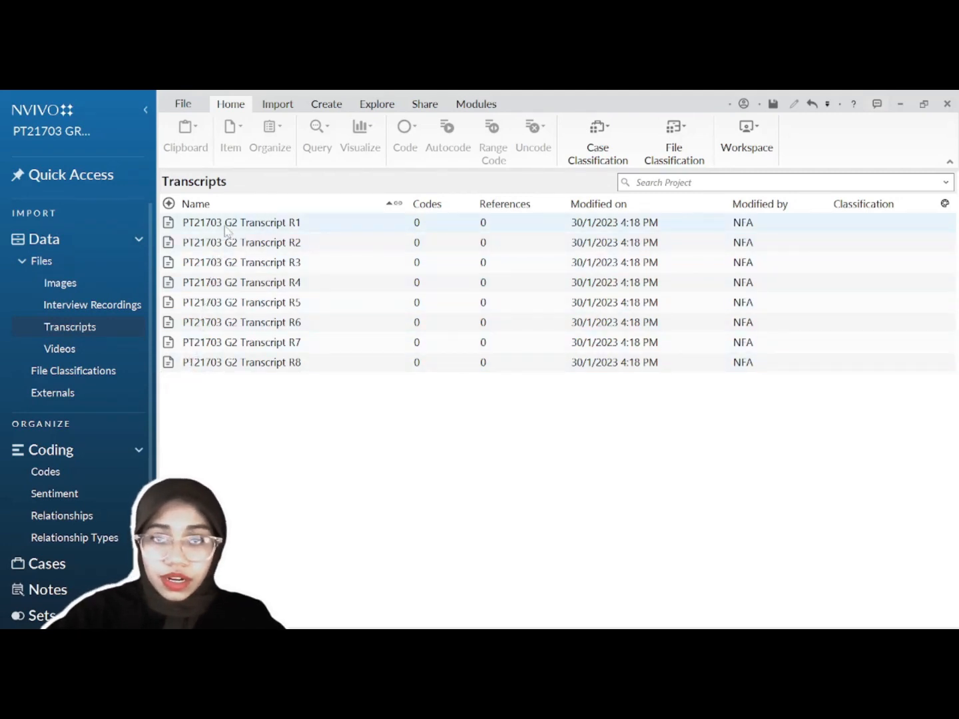
{"action": "double_click", "coordinate": [320, 229]}
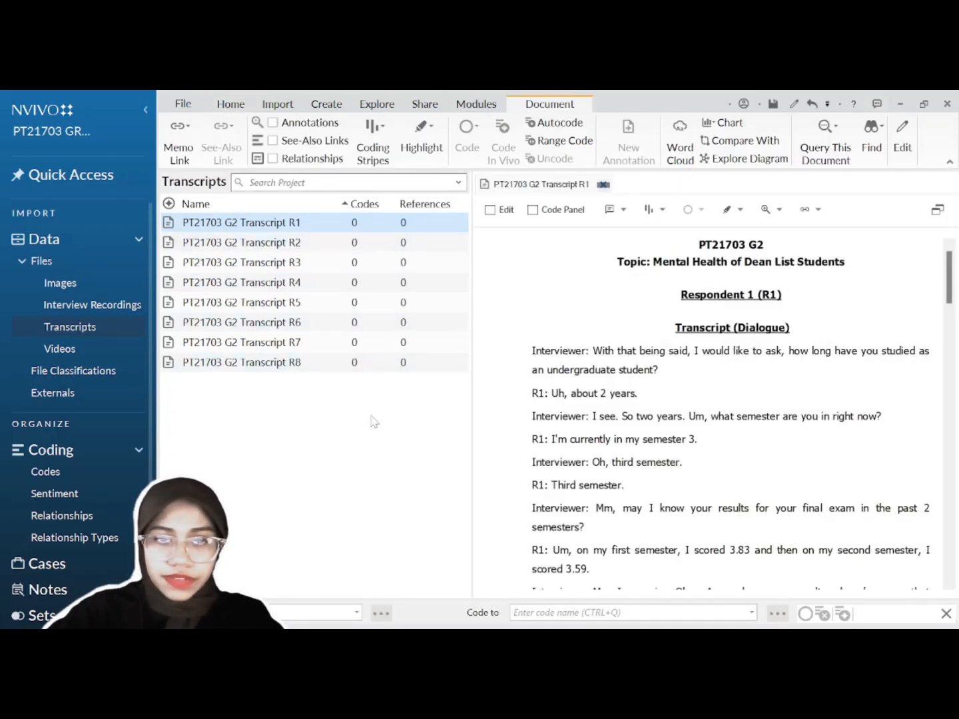
Step: In the Codes list, create a top-level code named 'Challenges'
{"action": "left_click", "coordinate": [56, 473]}
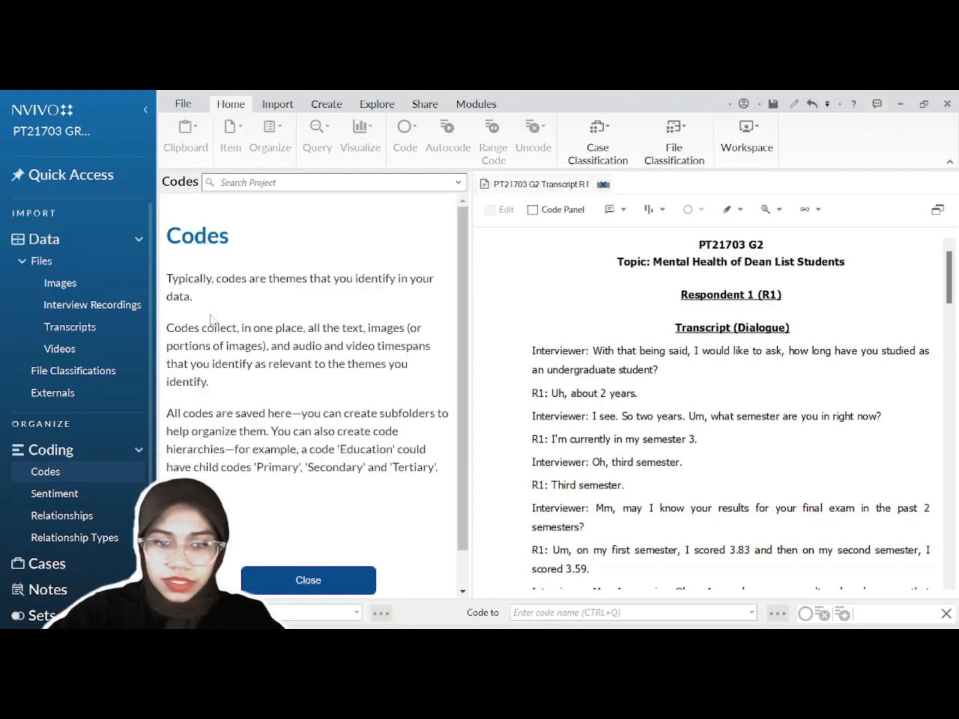
{"action": "left_click", "coordinate": [309, 580]}
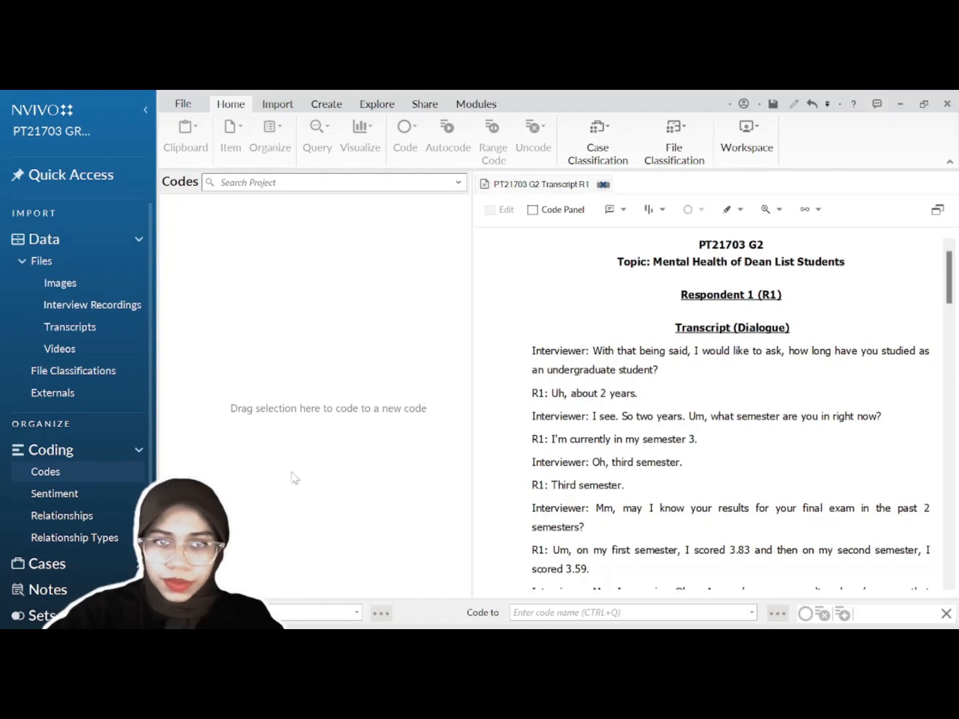
{"action": "right_click", "coordinate": [273, 441]}
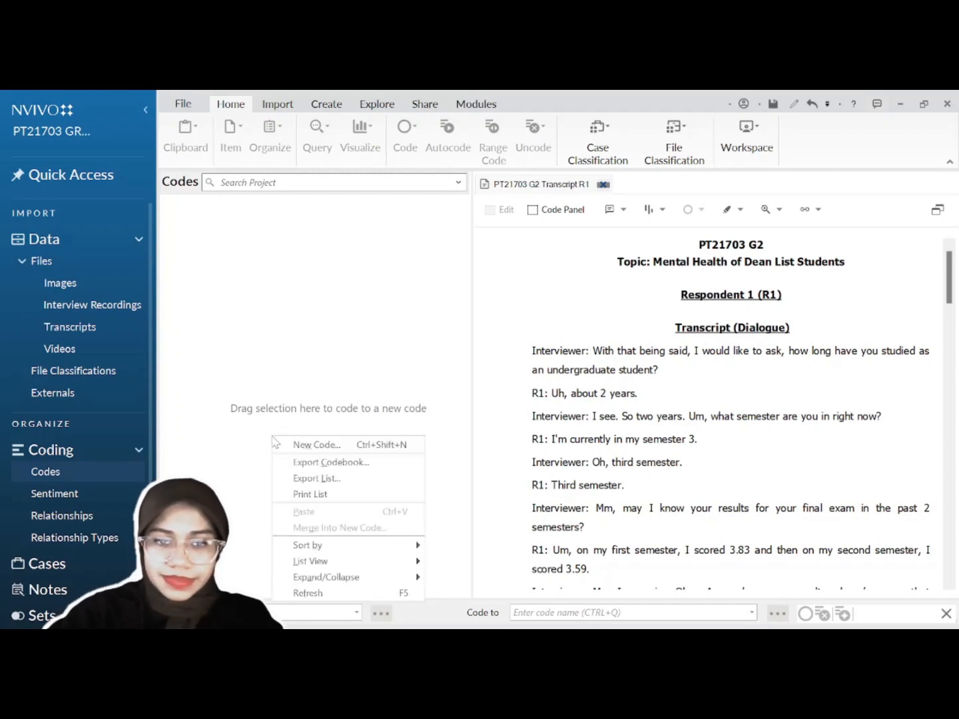
{"action": "left_click", "coordinate": [299, 445]}
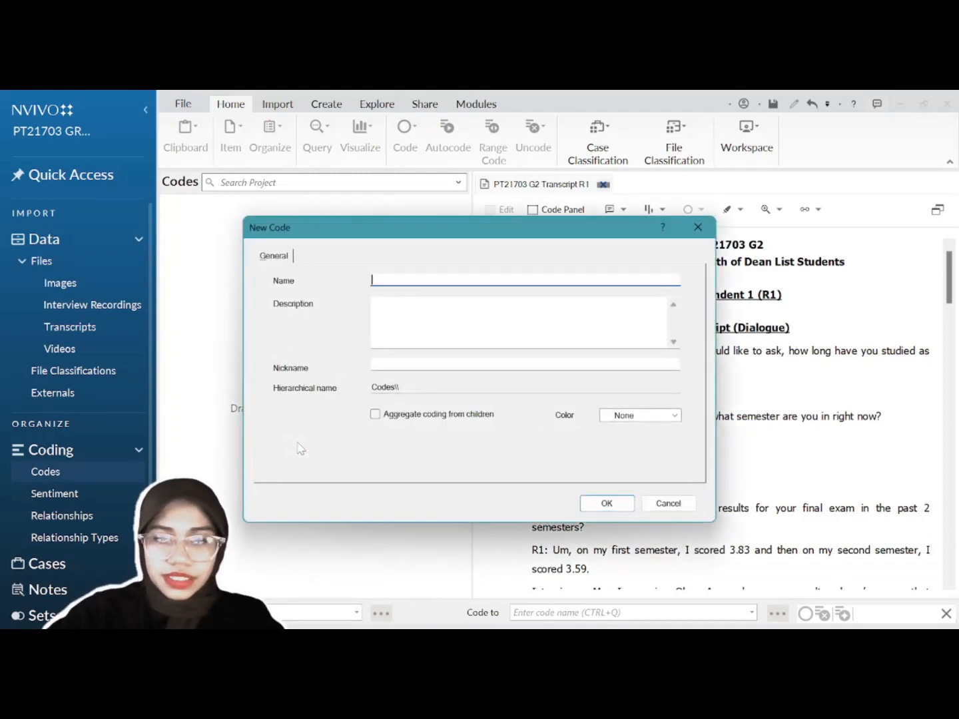
{"action": "type", "text": "Challenges"}
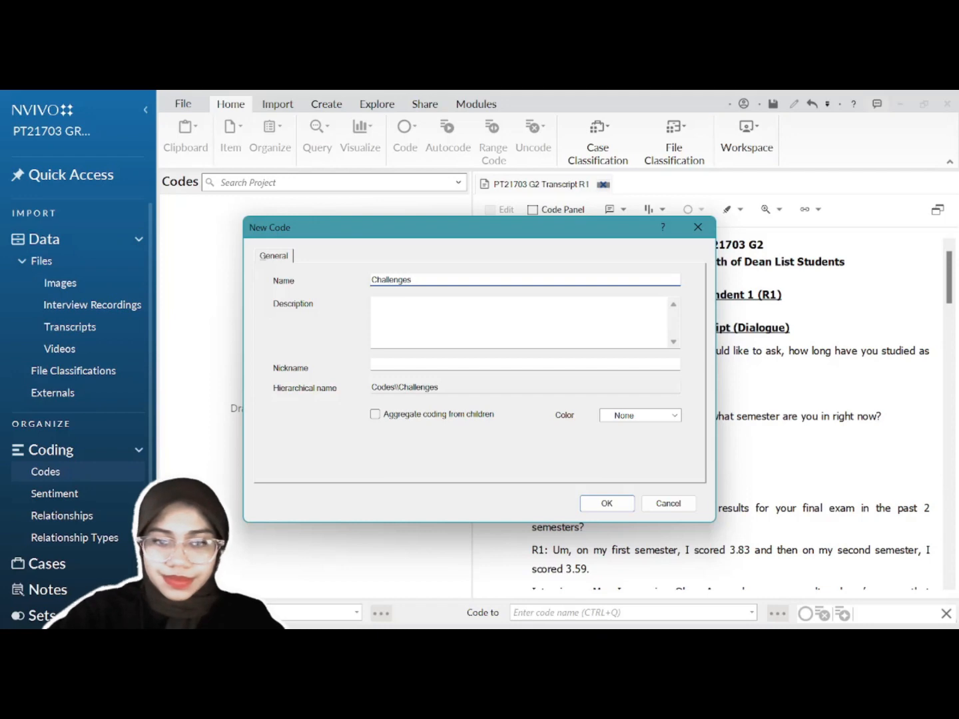
{"action": "left_click", "coordinate": [606, 502]}
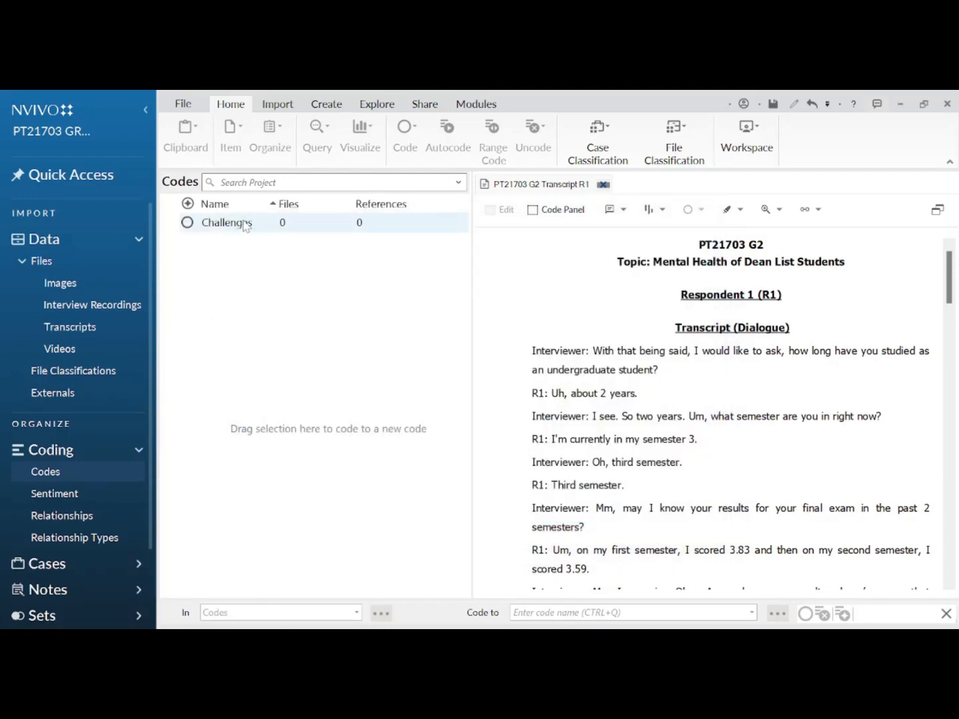
Step: Add a child code 'Mental Struggles' under Challenges
{"action": "right_click", "coordinate": [245, 225]}
{"action": "left_click", "coordinate": [273, 228]}
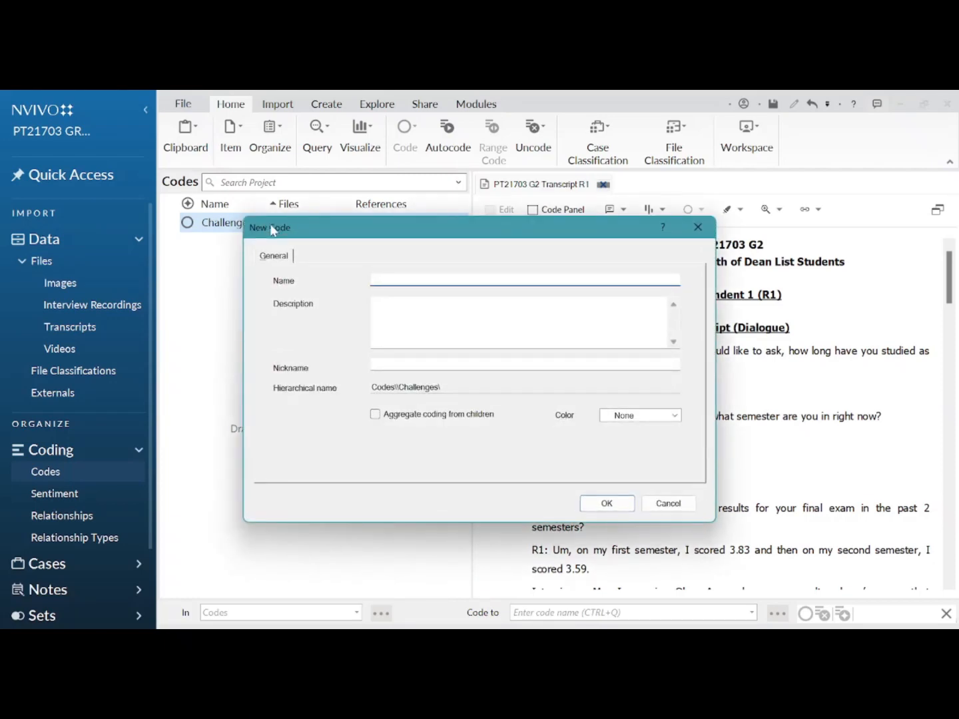
{"action": "type", "text": "Mental Struggles"}
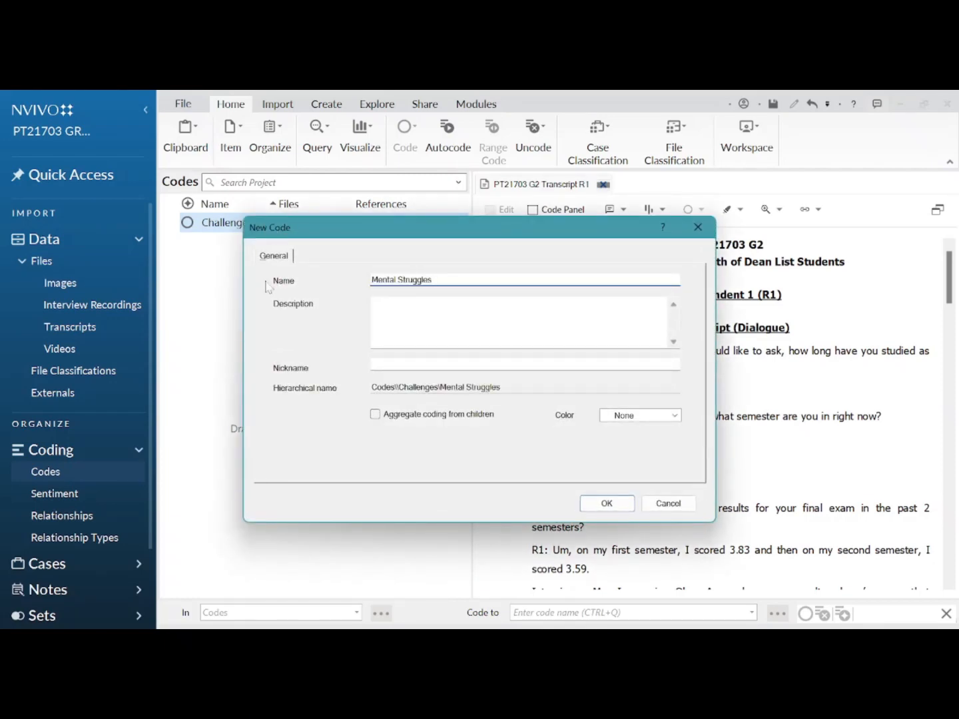
{"action": "left_click", "coordinate": [619, 507]}
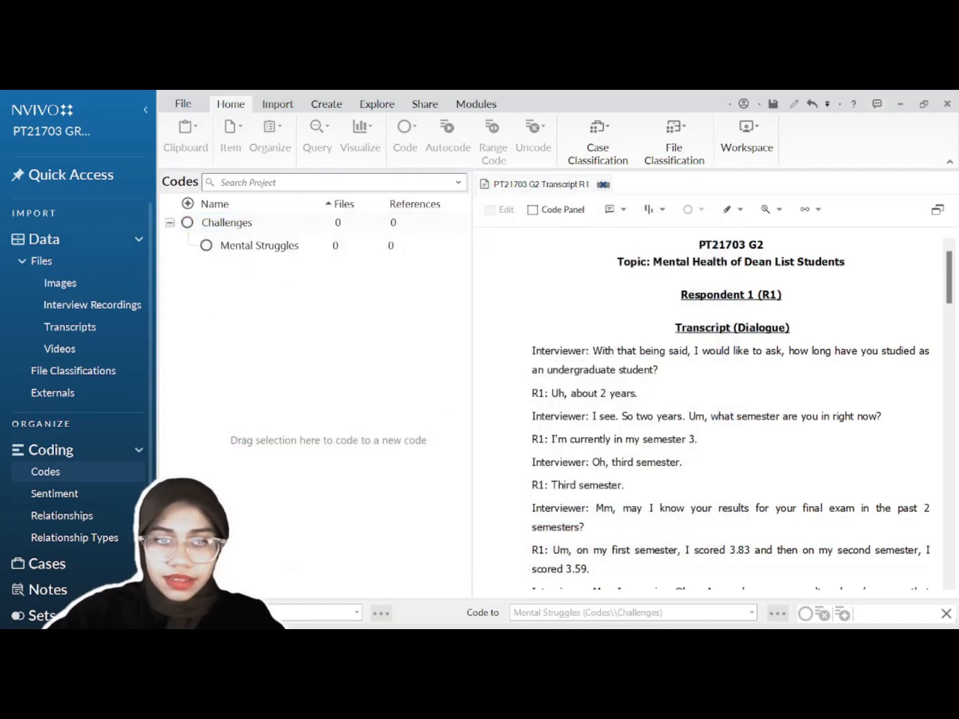
Step: Code the phrase 'exhausted mentally' in transcript R1 to Mental Struggles, then reselect it
{"action": "scroll", "coordinate": [731, 413], "scroll_direction": "down", "scroll_amount": 10}
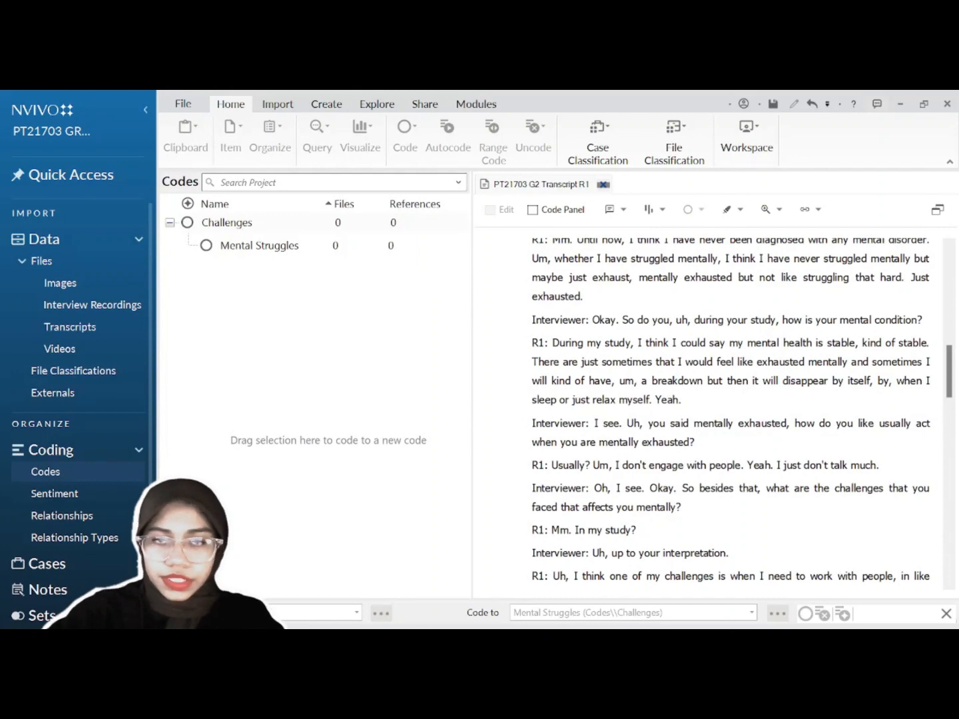
{"action": "scroll", "coordinate": [731, 413], "scroll_direction": "down", "scroll_amount": 1}
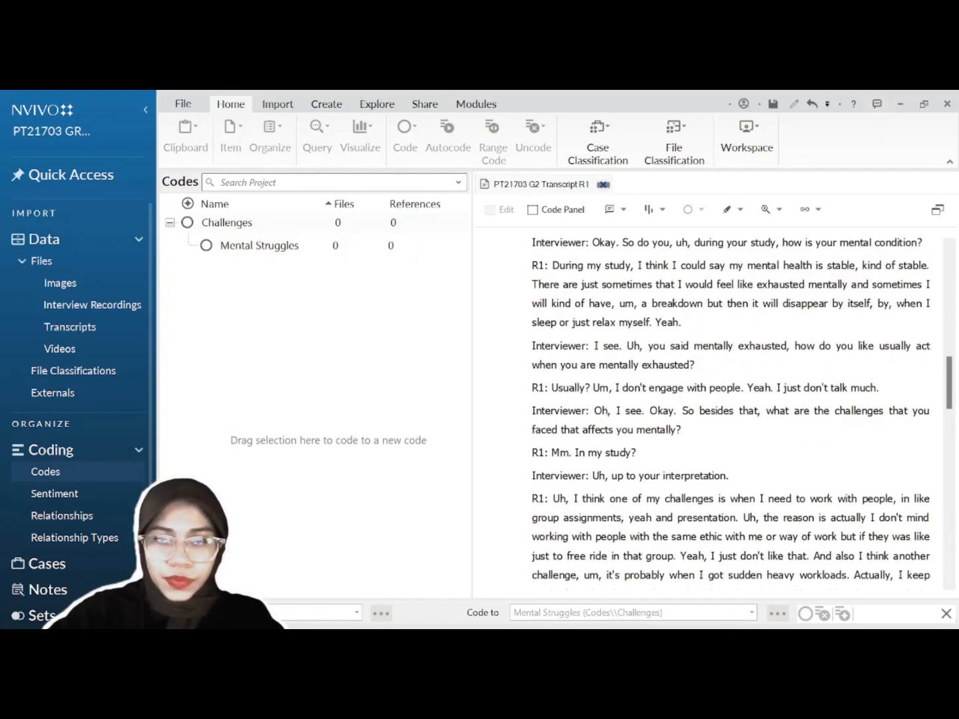
{"action": "left_click_drag", "start_coordinate": [757, 285], "coordinate": [848, 284]}
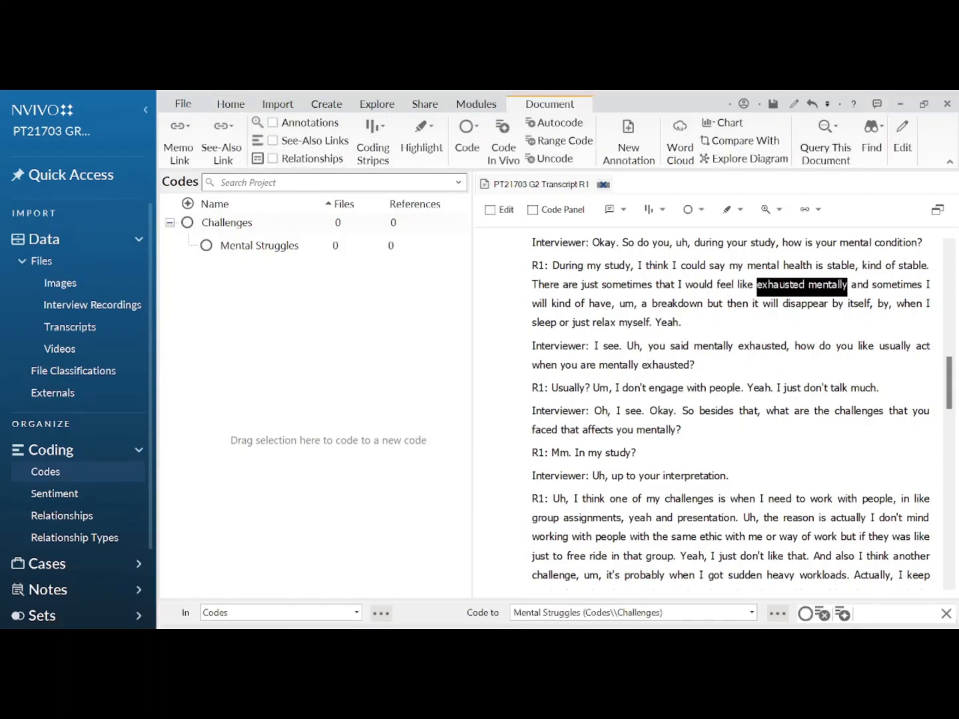
{"action": "left_click_drag", "start_coordinate": [803, 285], "coordinate": [451, 247]}
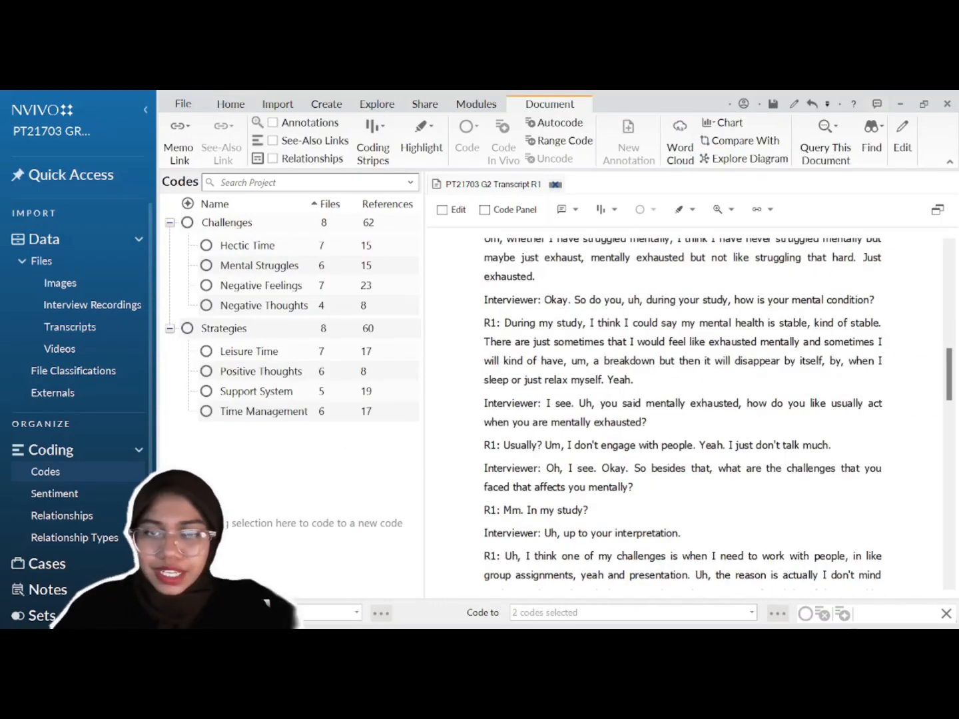
{"action": "left_click_drag", "start_coordinate": [709, 341], "coordinate": [799, 342]}
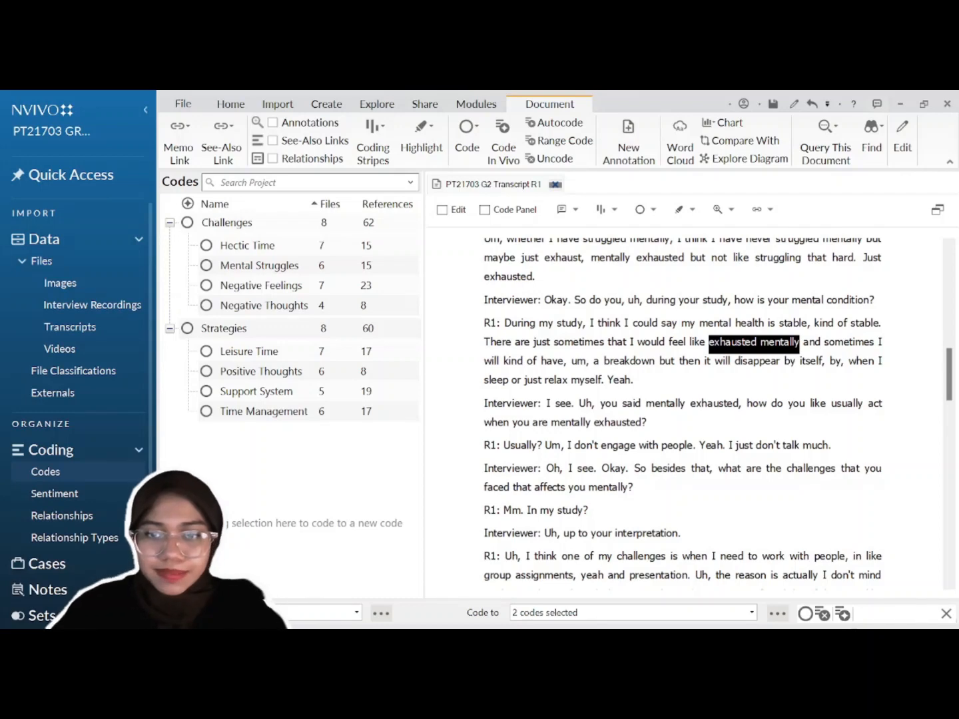
Step: Code the selected phrase to both Challenges and Mental Struggles
{"action": "right_click", "coordinate": [761, 344]}
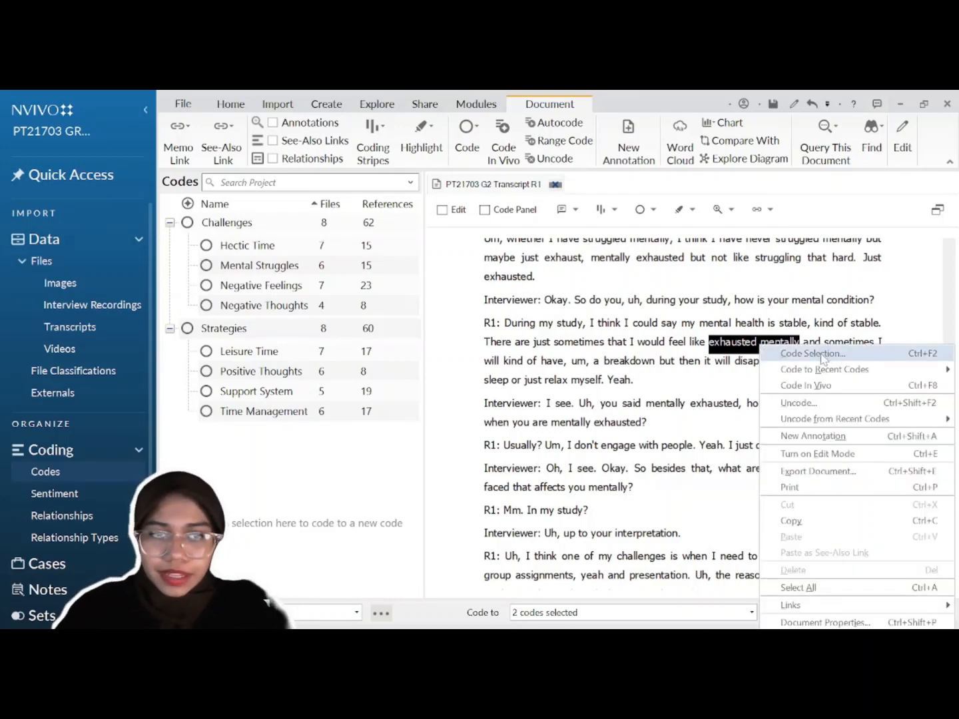
{"action": "left_click", "coordinate": [824, 360]}
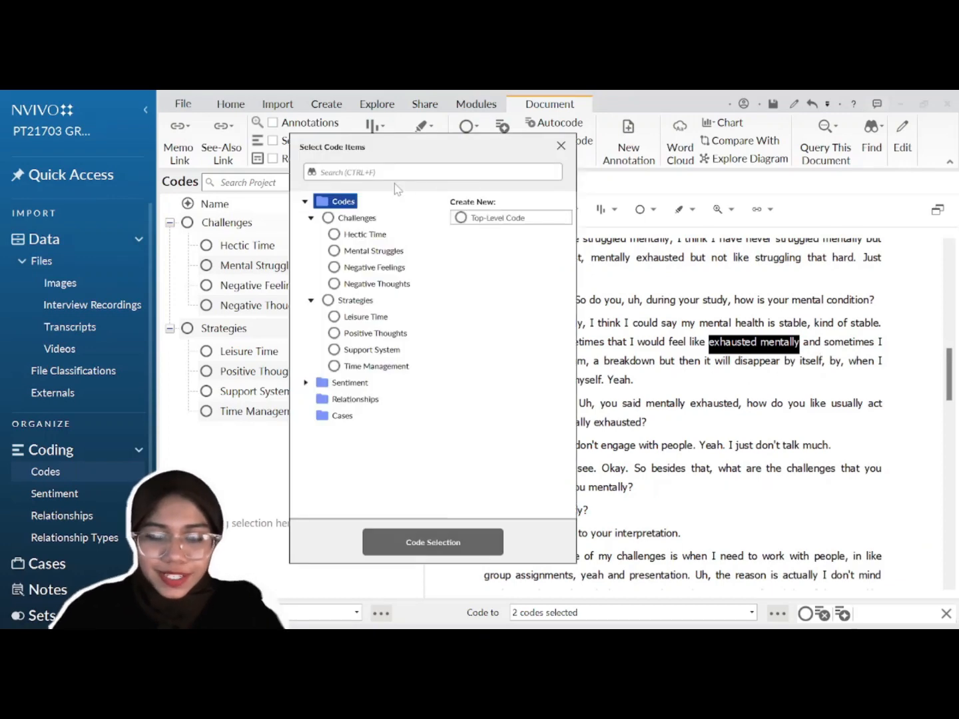
{"action": "left_click", "coordinate": [366, 218]}
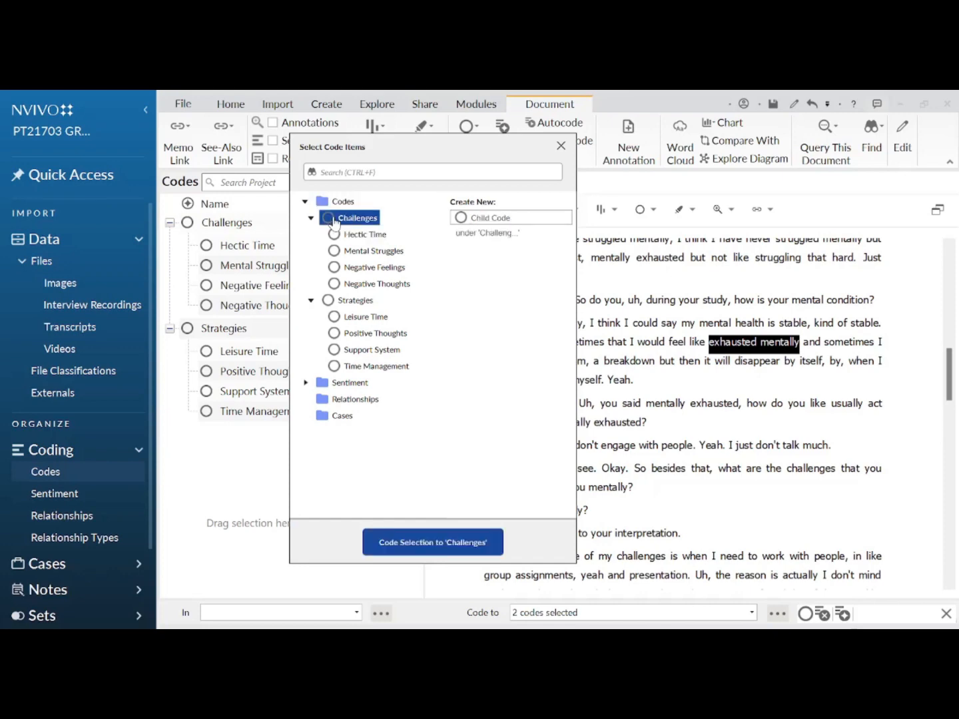
{"action": "left_click", "coordinate": [399, 252], "text": "ctrl"}
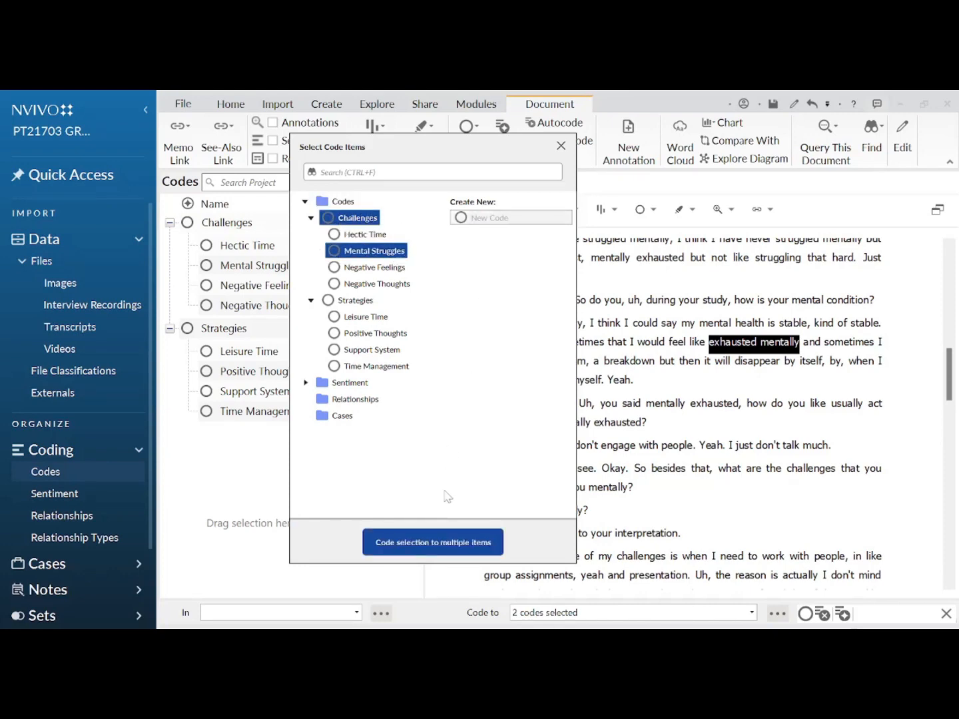
{"action": "left_click", "coordinate": [465, 547]}
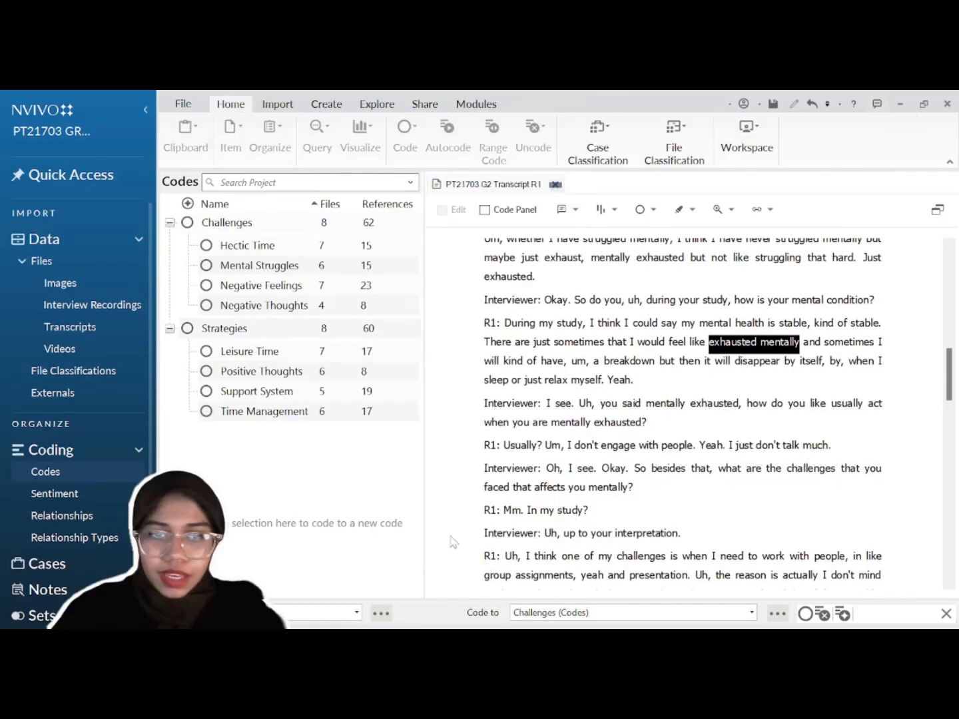
Step: Drag-code the phrase onto Challenges using the Code Panel, then close the panel
{"action": "left_click", "coordinate": [522, 211]}
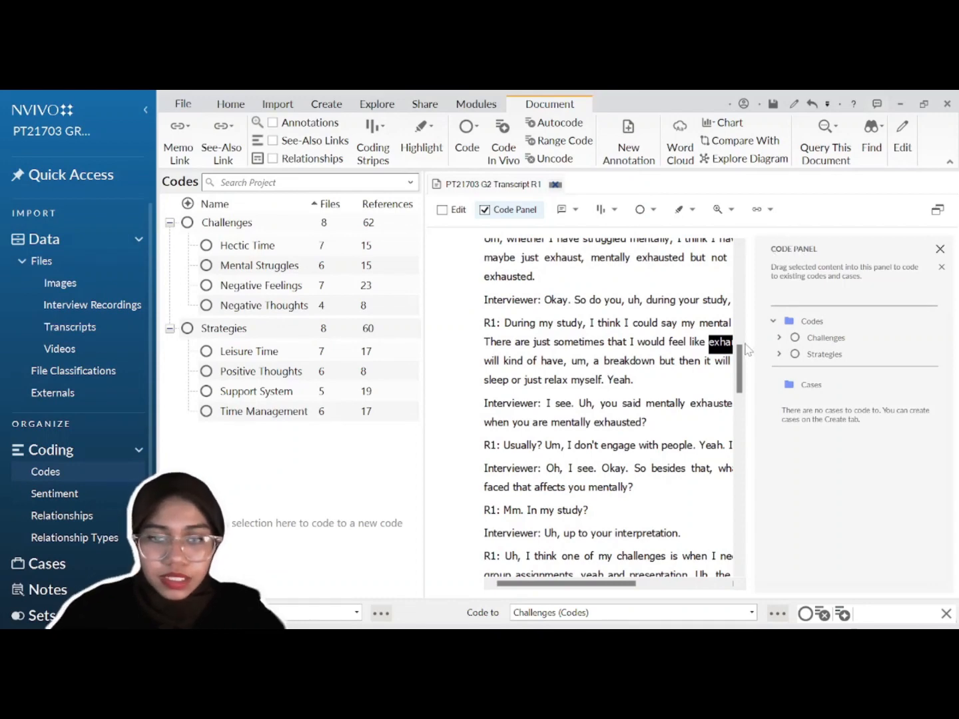
{"action": "left_click_drag", "start_coordinate": [733, 343], "coordinate": [805, 341]}
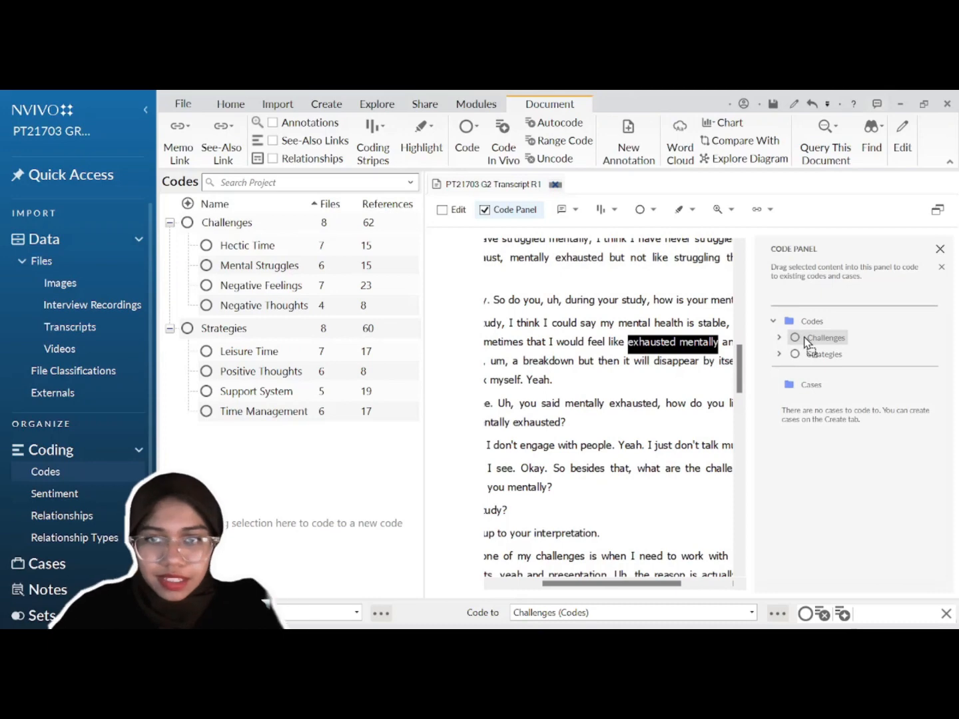
{"action": "left_click", "coordinate": [940, 249]}
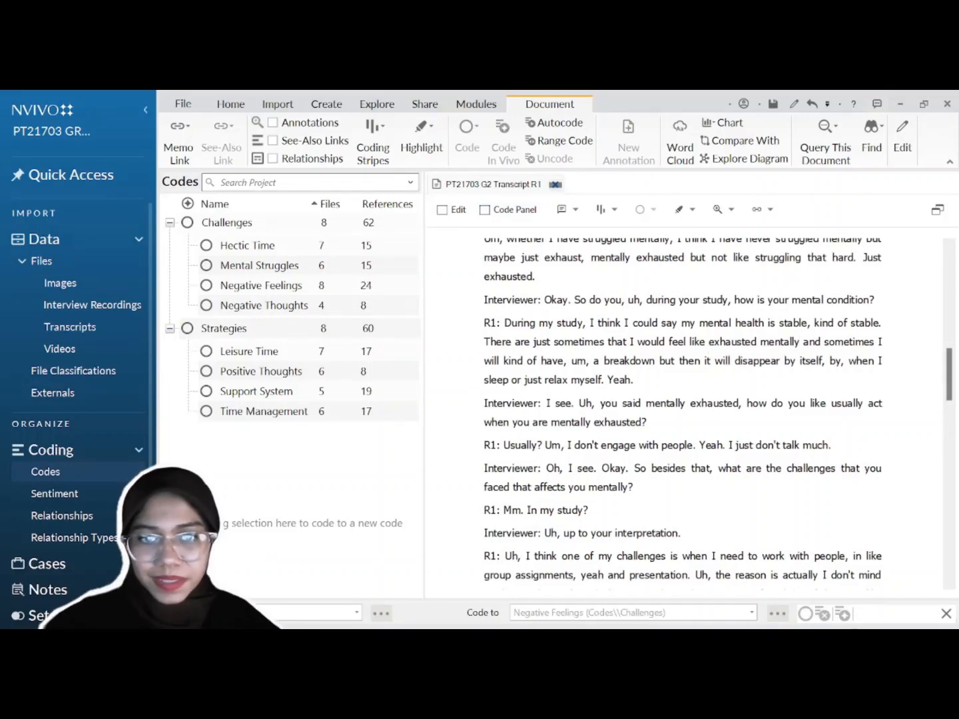
Step: Uncode 'exhausted mentally' from Negative Feelings, then select that code and the phrase again
{"action": "left_click_drag", "start_coordinate": [709, 342], "coordinate": [799, 341]}
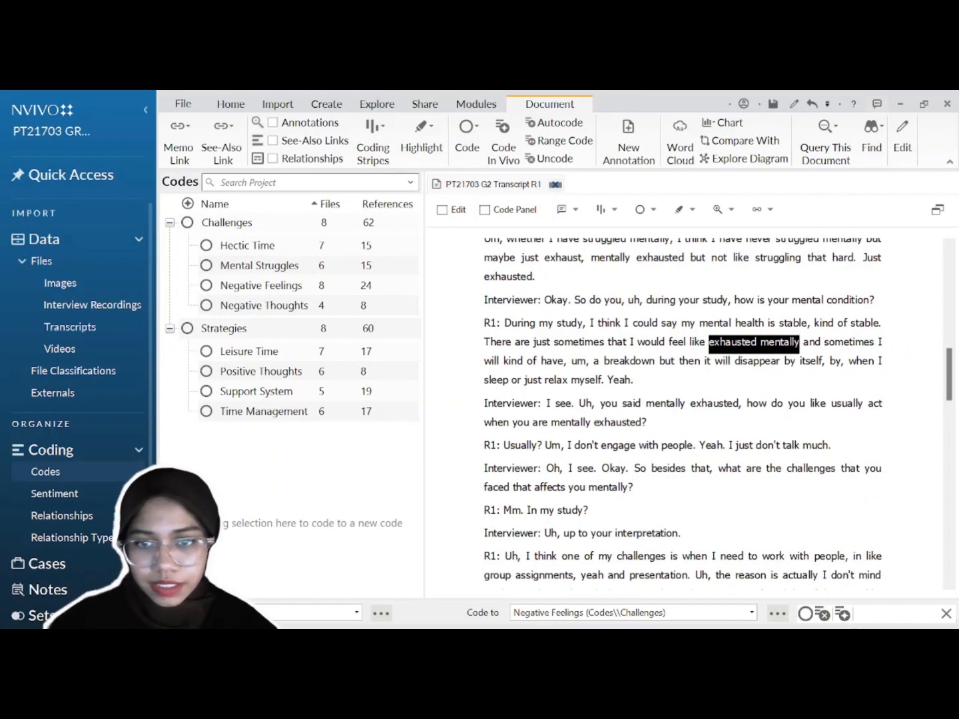
{"action": "right_click", "coordinate": [762, 346]}
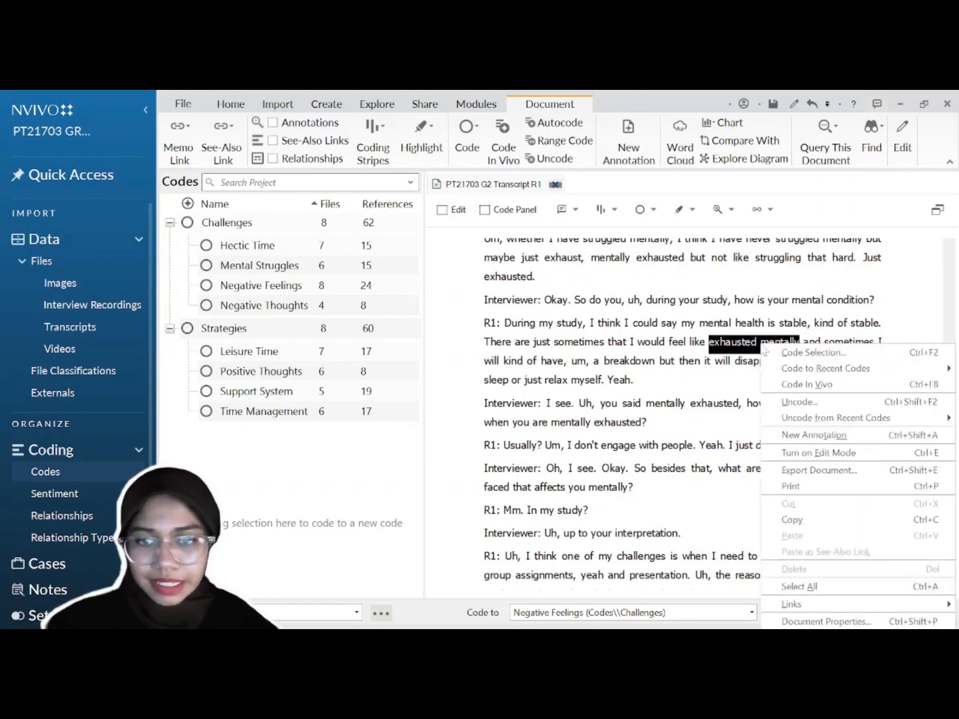
{"action": "left_click", "coordinate": [799, 404]}
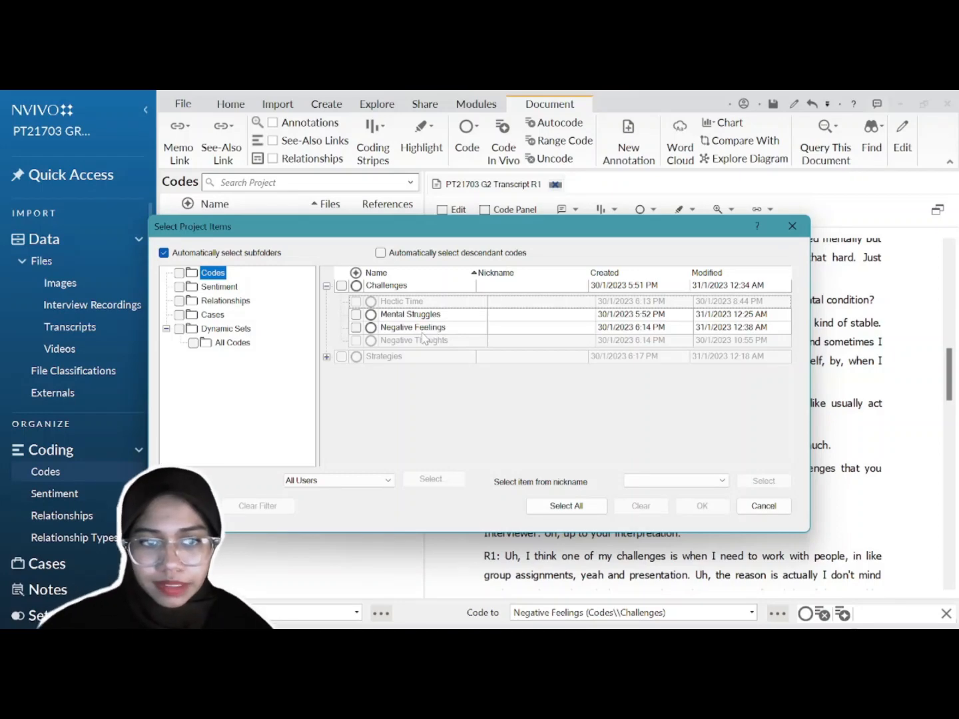
{"action": "left_click", "coordinate": [356, 327]}
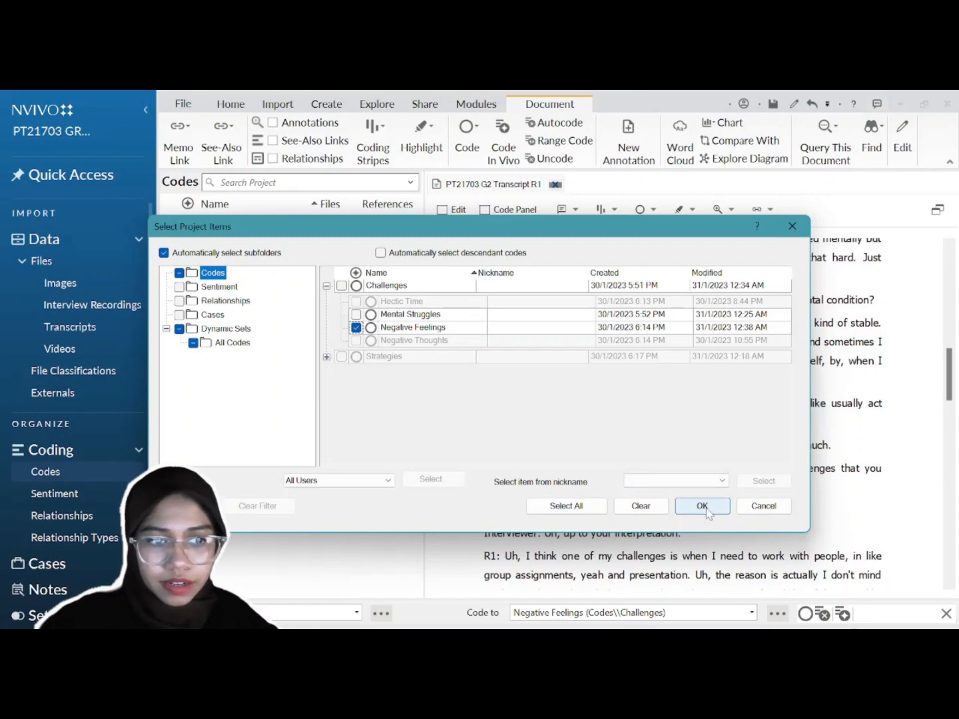
{"action": "left_click", "coordinate": [705, 509]}
{"action": "left_click", "coordinate": [453, 542]}
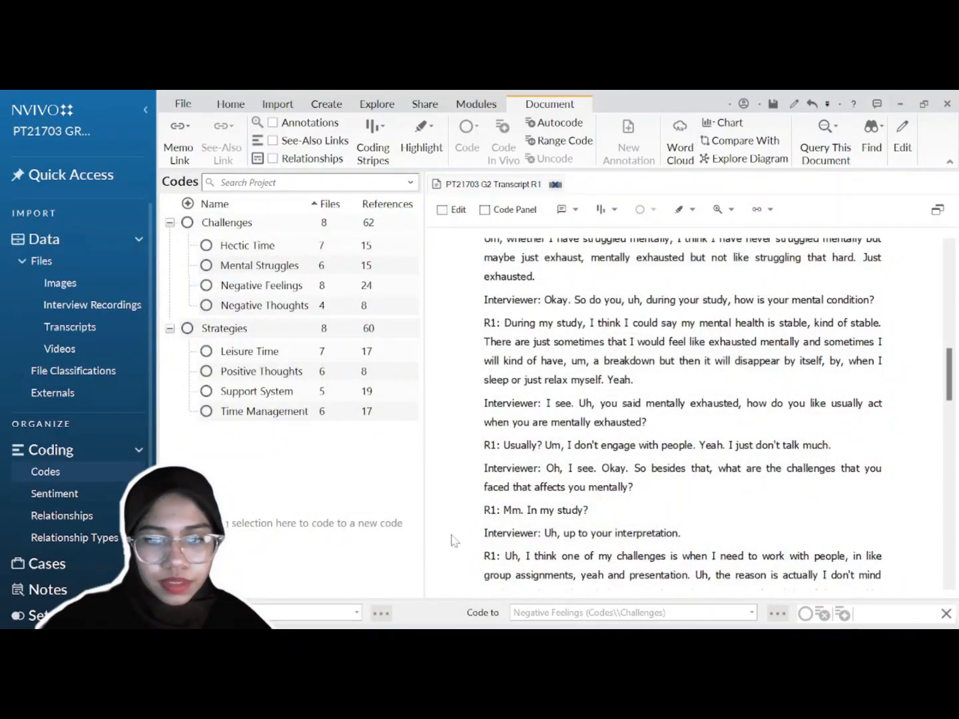
{"action": "left_click", "coordinate": [290, 290]}
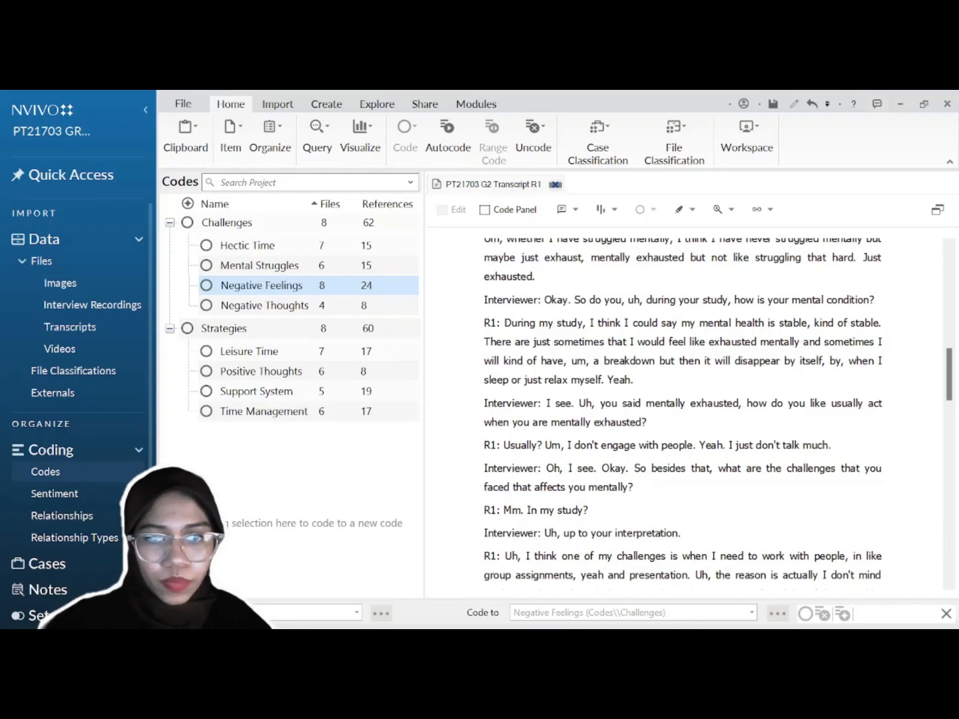
{"action": "left_click_drag", "start_coordinate": [708, 341], "coordinate": [801, 341]}
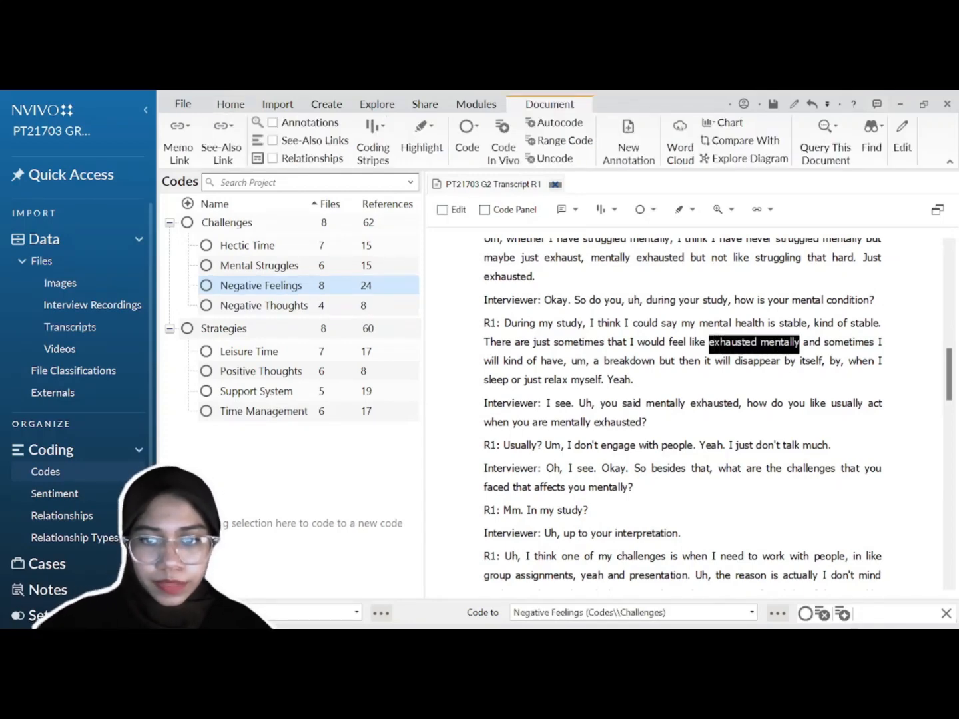
Step: Uncode Negative Feelings (Codes\Challenges) from the selected 'exhausted mentally' phrase in R1
{"action": "right_click", "coordinate": [759, 343]}
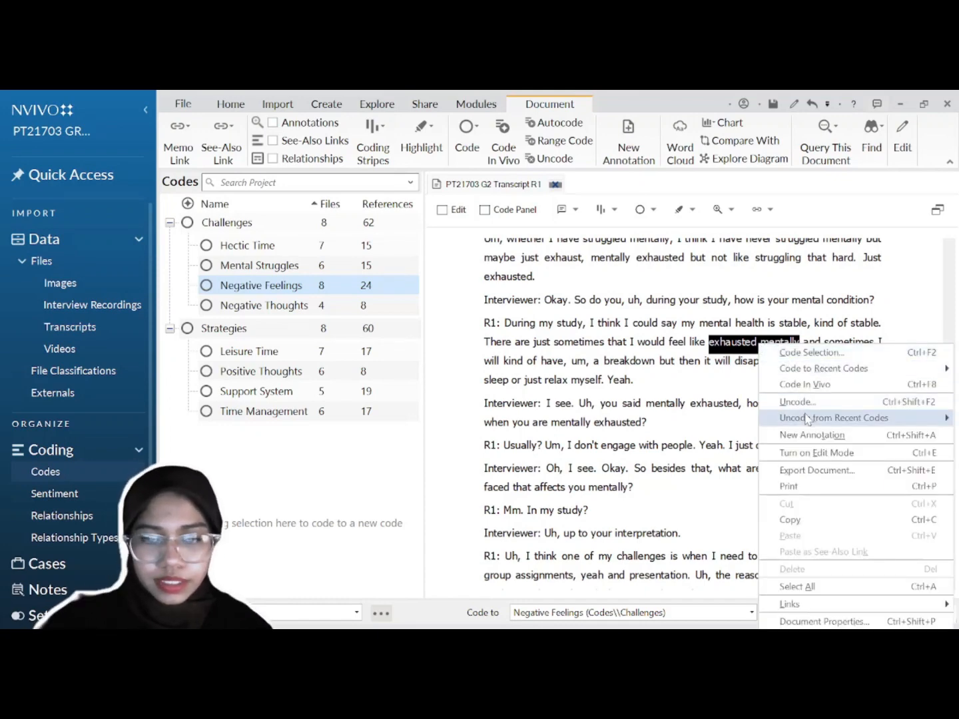
{"action": "mouse_move", "coordinate": [808, 420]}
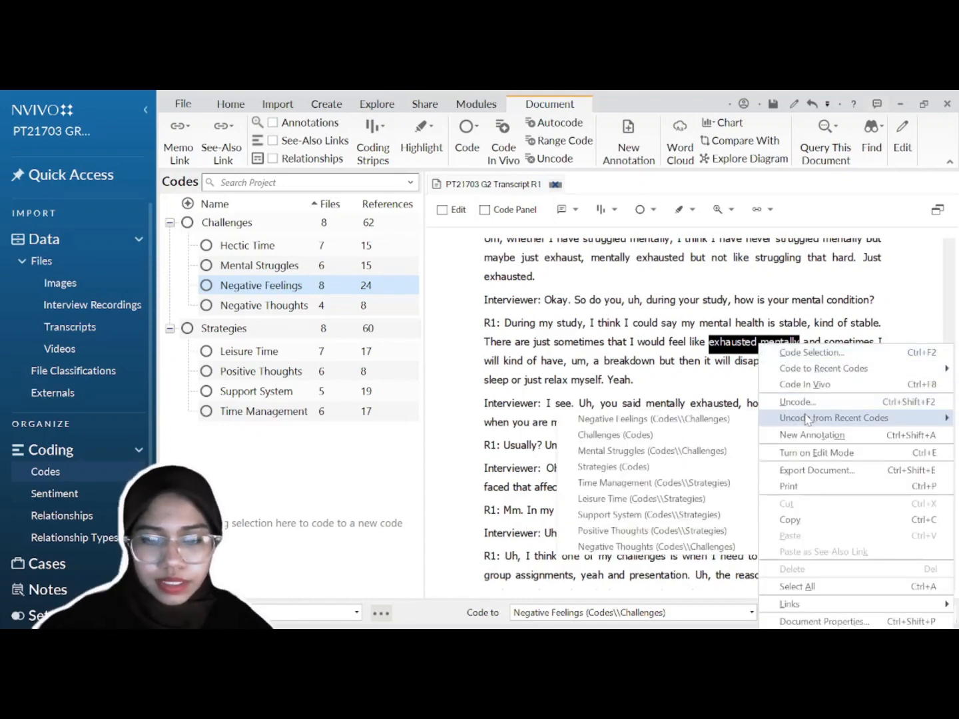
{"action": "left_click", "coordinate": [725, 423]}
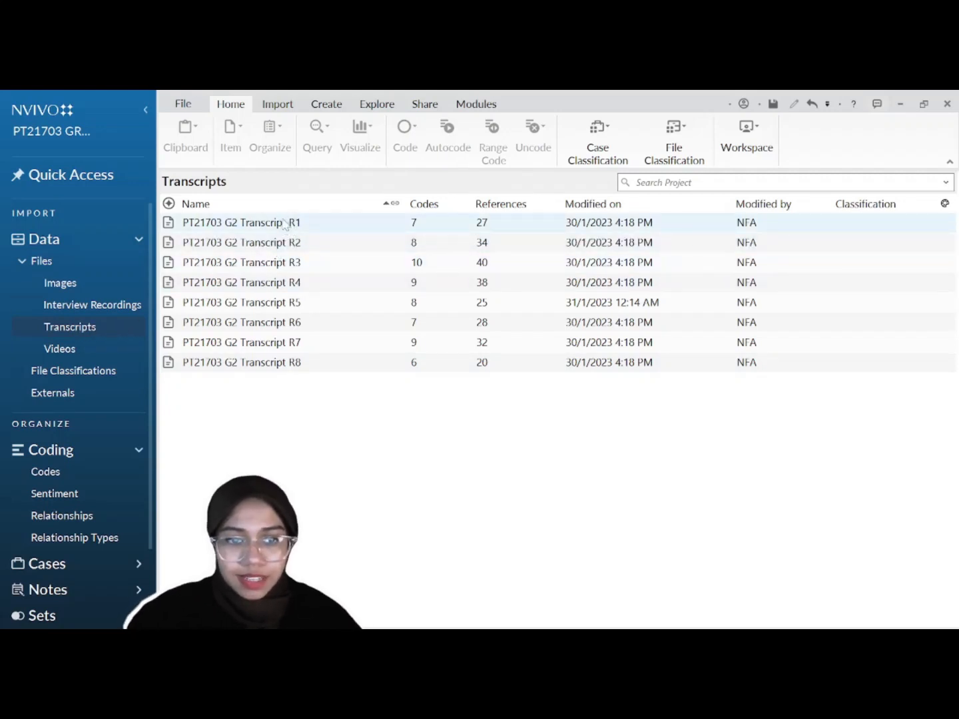
Step: Link a new memo named R1 Notes to transcript R1 and paste the note on respondent 1's exhaustion
{"action": "right_click", "coordinate": [302, 228]}
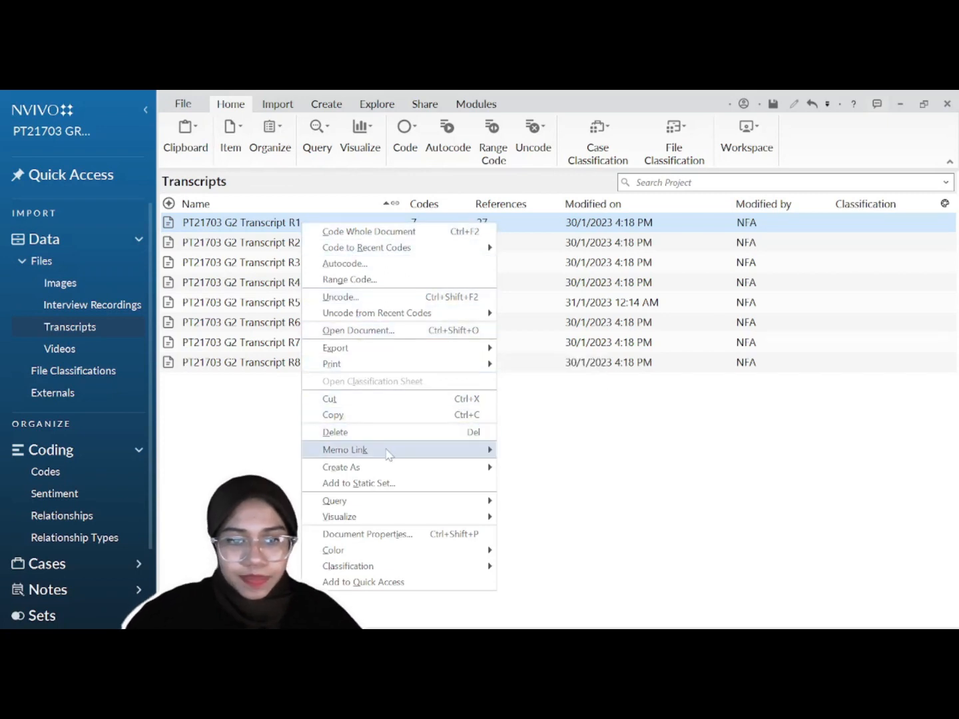
{"action": "mouse_move", "coordinate": [389, 454]}
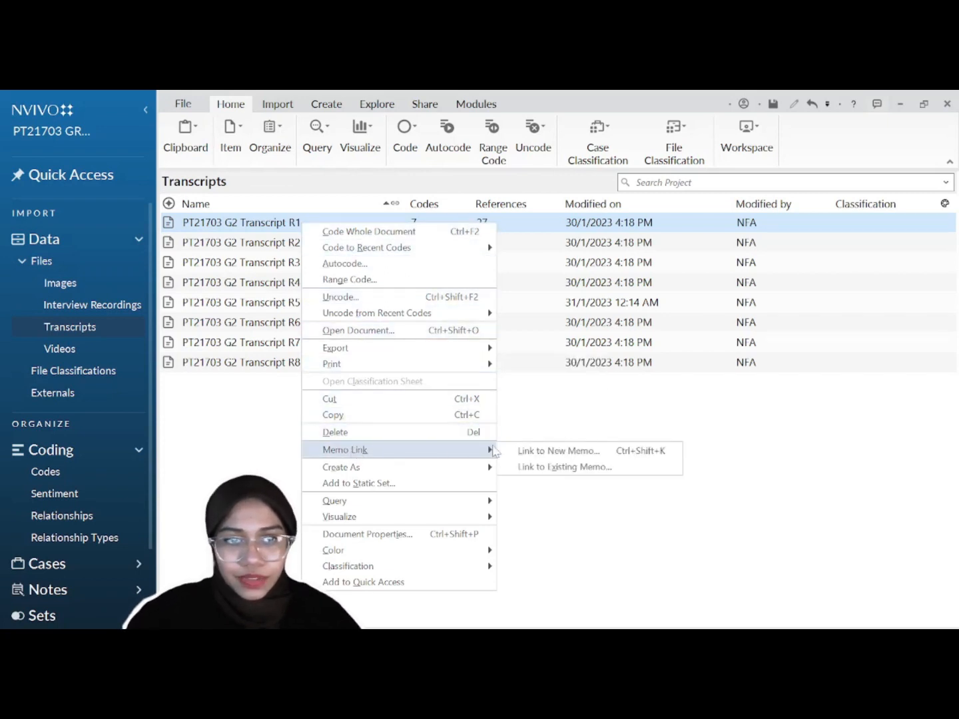
{"action": "left_click", "coordinate": [561, 453]}
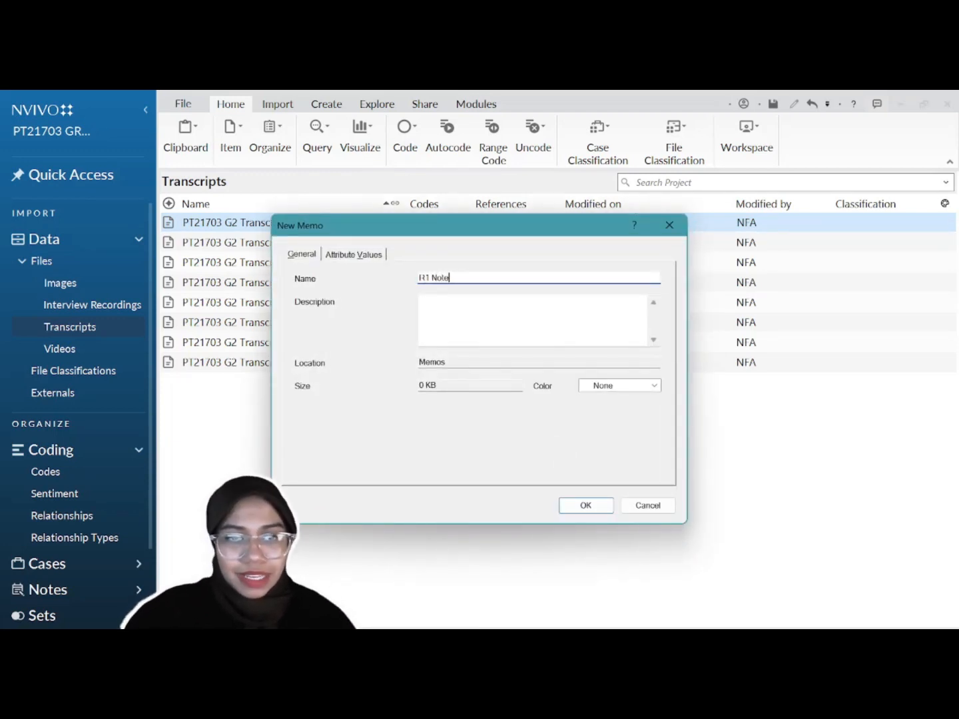
{"action": "left_click", "coordinate": [595, 510]}
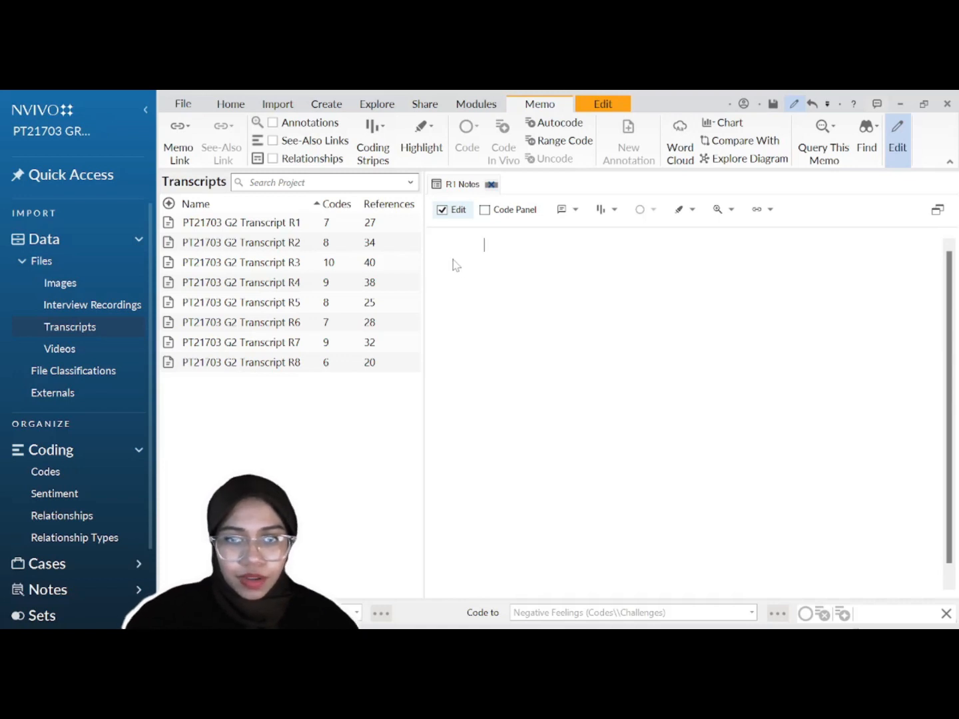
{"action": "type", "text": "Respondent 1 often mentioned about being mentally exhausted and having mental breakdowns which were related to mental struggles that were categorised under challenges."}
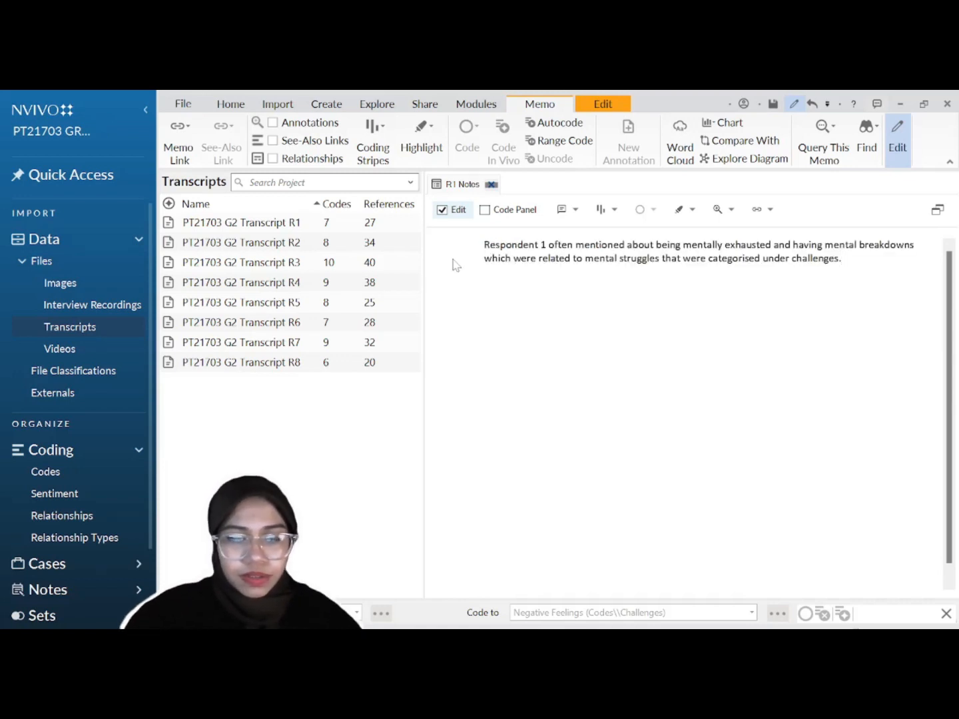
{"action": "left_click", "coordinate": [442, 210]}
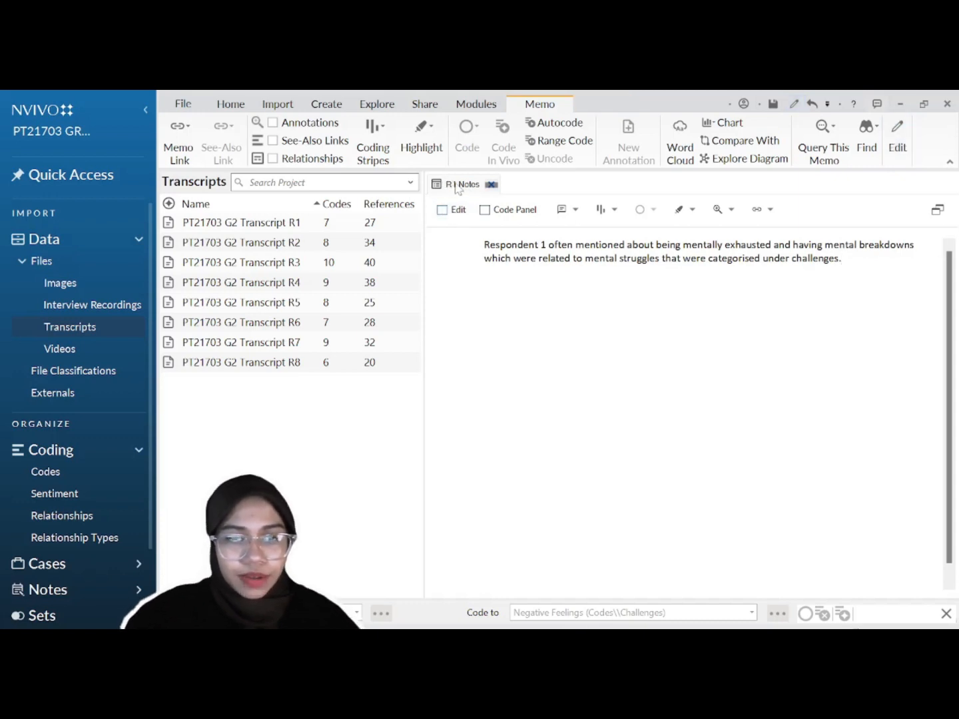
Step: Reopen R1 Notes from Notes > Memos and add a date-time stamp on a new line
{"action": "left_click", "coordinate": [74, 597]}
{"action": "left_click", "coordinate": [48, 612]}
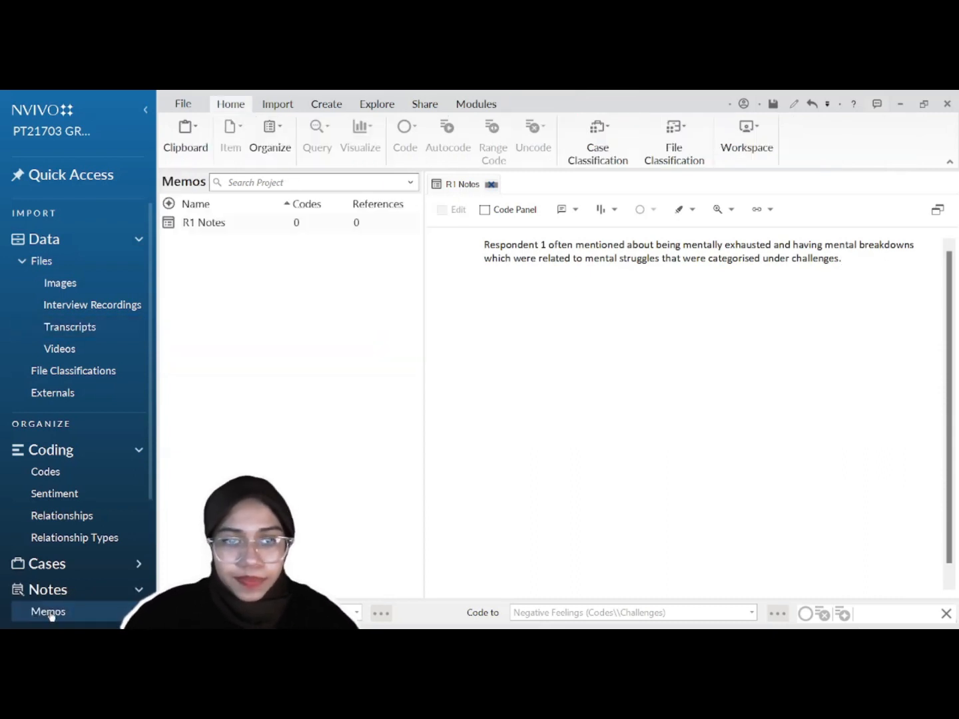
{"action": "left_click", "coordinate": [213, 225]}
{"action": "left_click", "coordinate": [457, 210]}
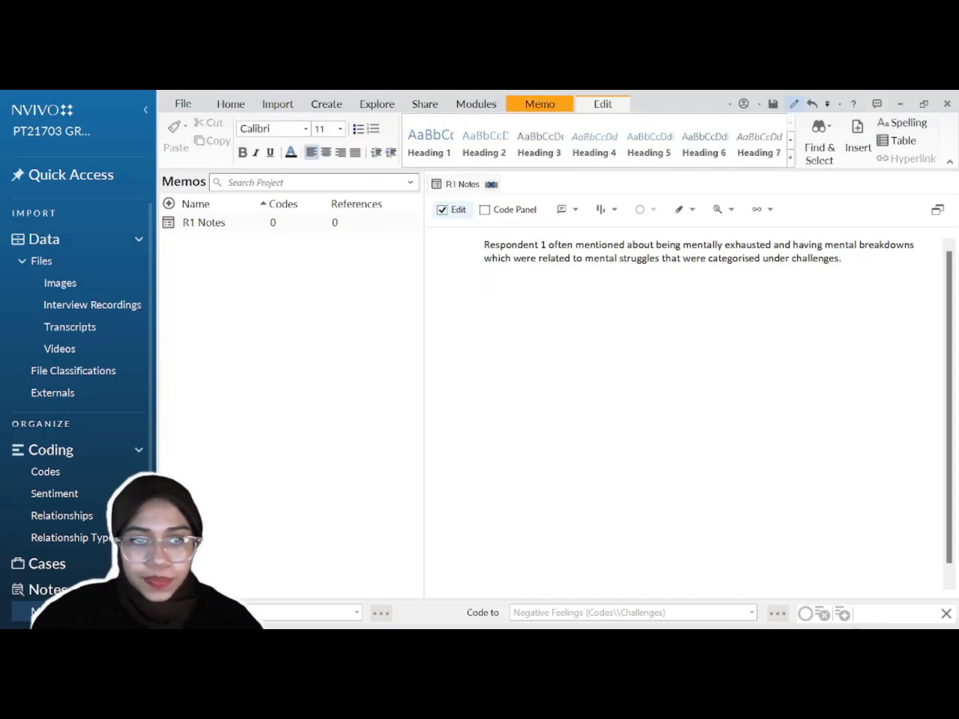
{"action": "key", "text": "Return"}
{"action": "key", "text": "Return"}
{"action": "key", "text": "ctrl+shift+t"}
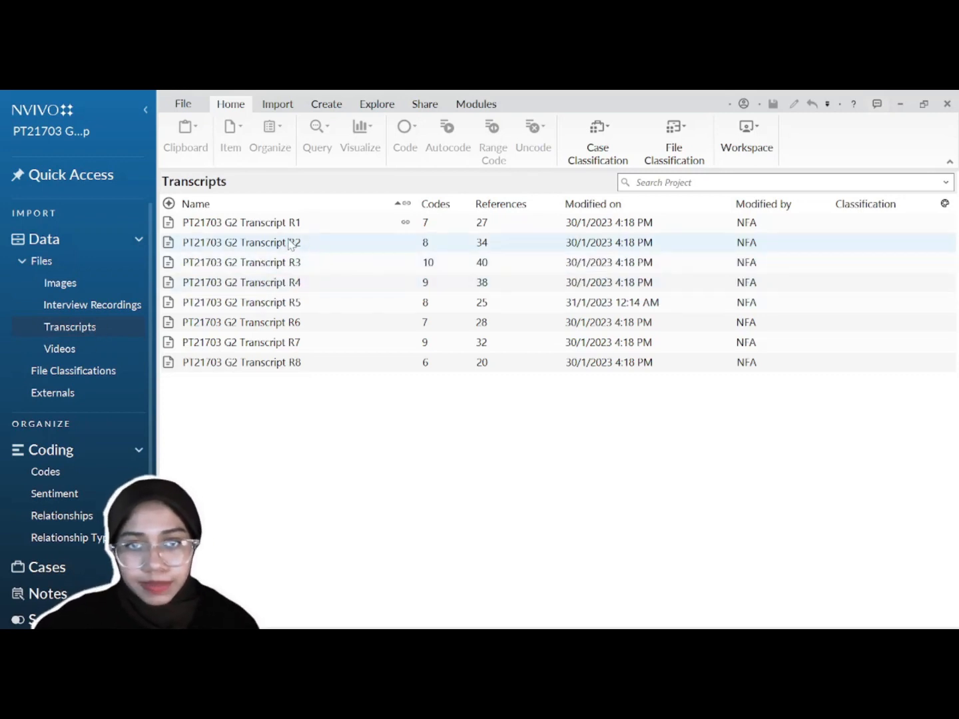
Step: Open Transcript R2 and set its coding stripes to Selected Items: Challenges and Mental Struggles
{"action": "left_click", "coordinate": [319, 244]}
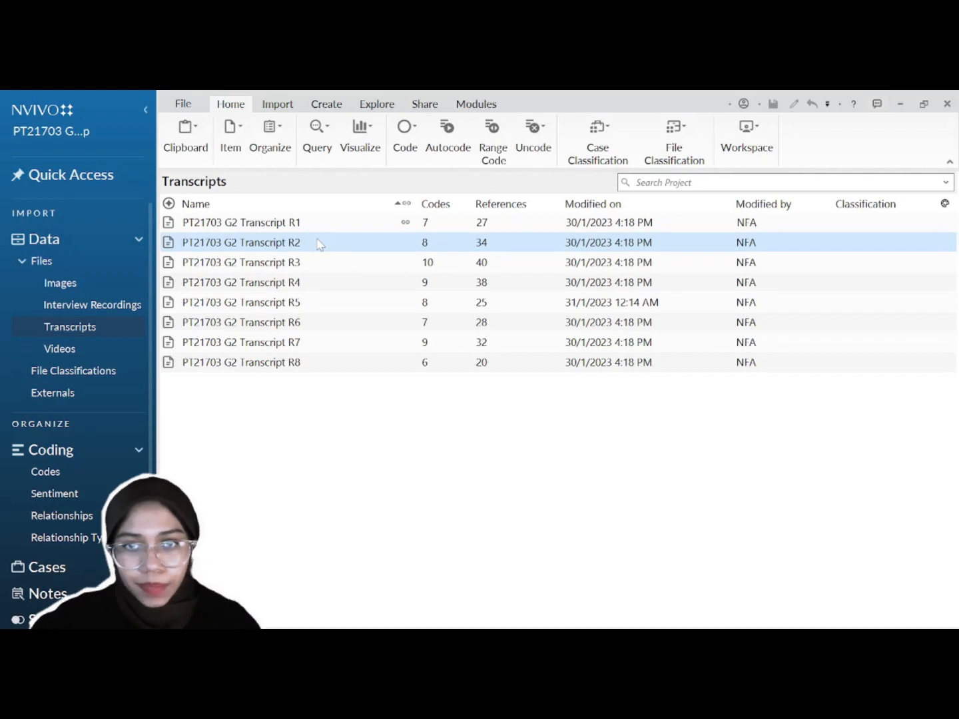
{"action": "double_click", "coordinate": [318, 244]}
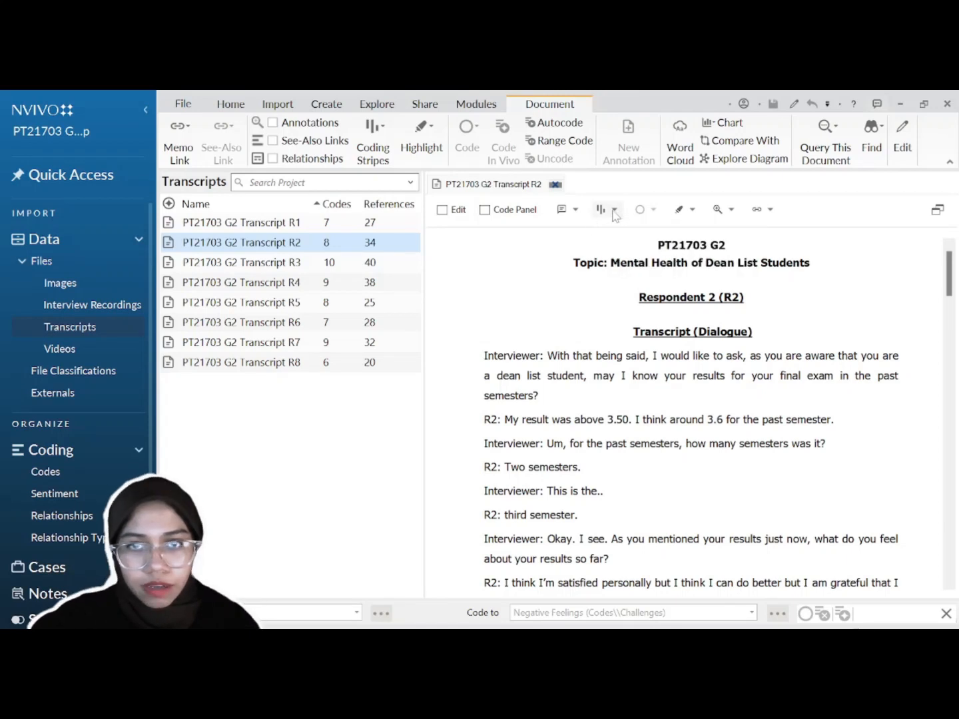
{"action": "left_click", "coordinate": [615, 209]}
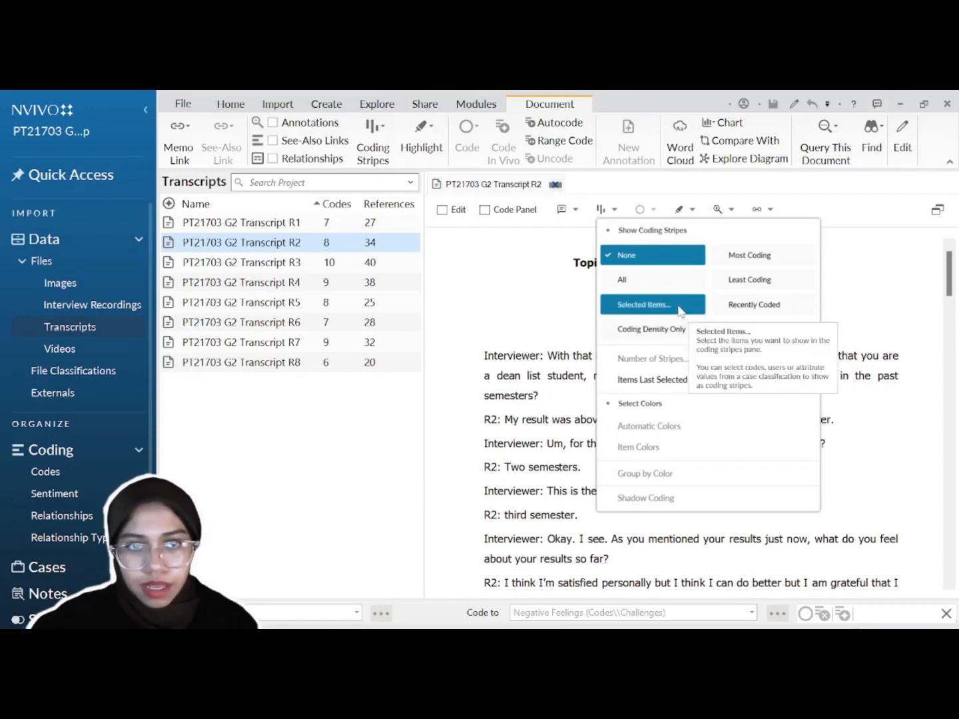
{"action": "left_click", "coordinate": [651, 309]}
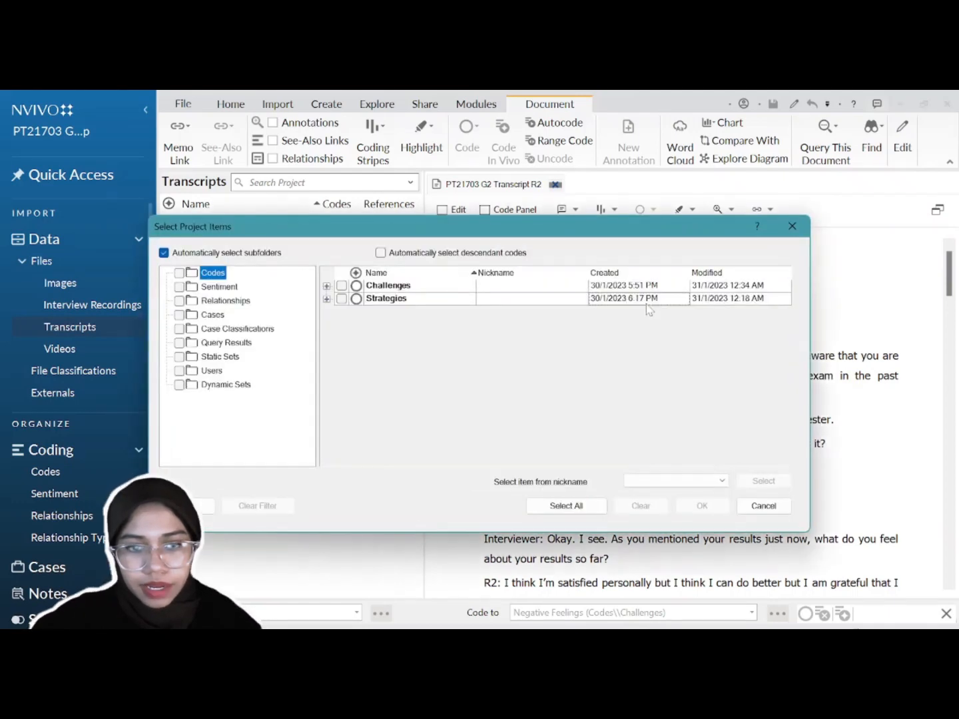
{"action": "left_click", "coordinate": [327, 286]}
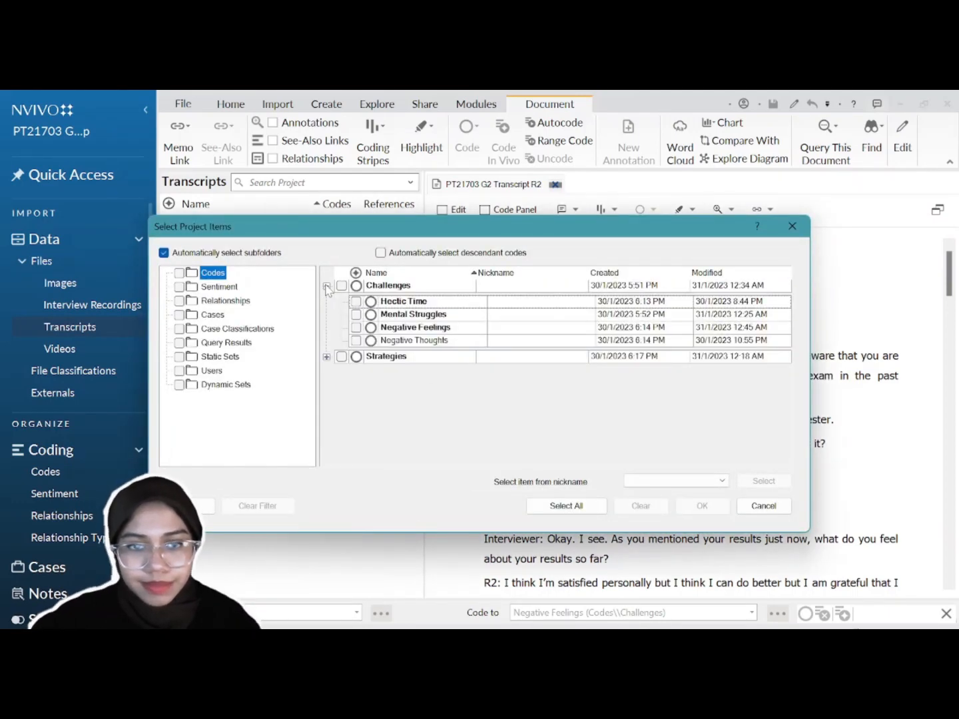
{"action": "left_click", "coordinate": [327, 356]}
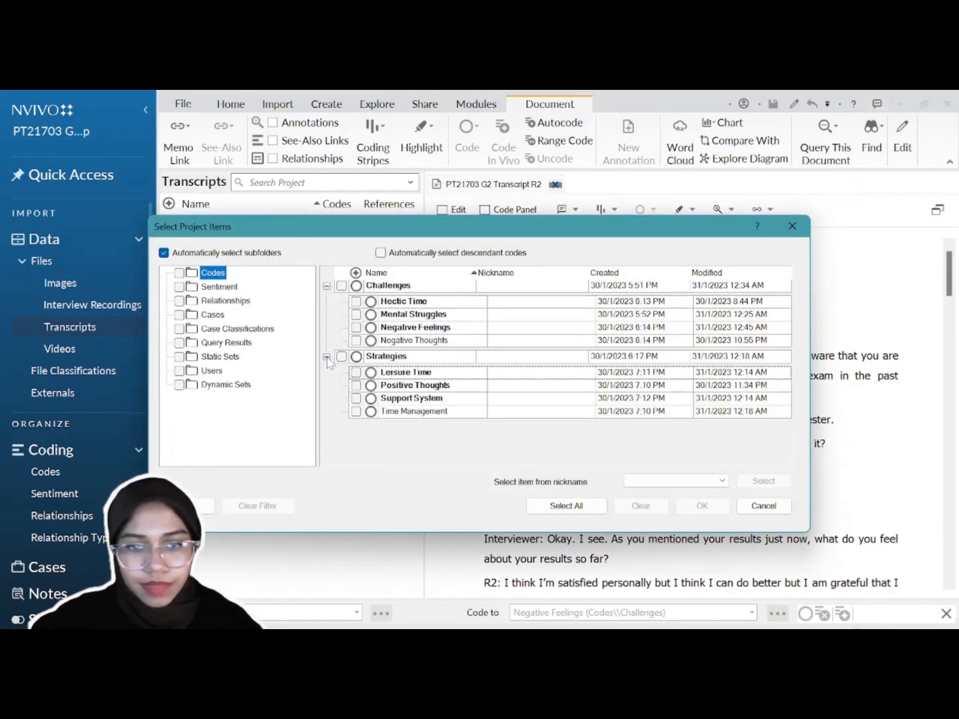
{"action": "left_click", "coordinate": [341, 286]}
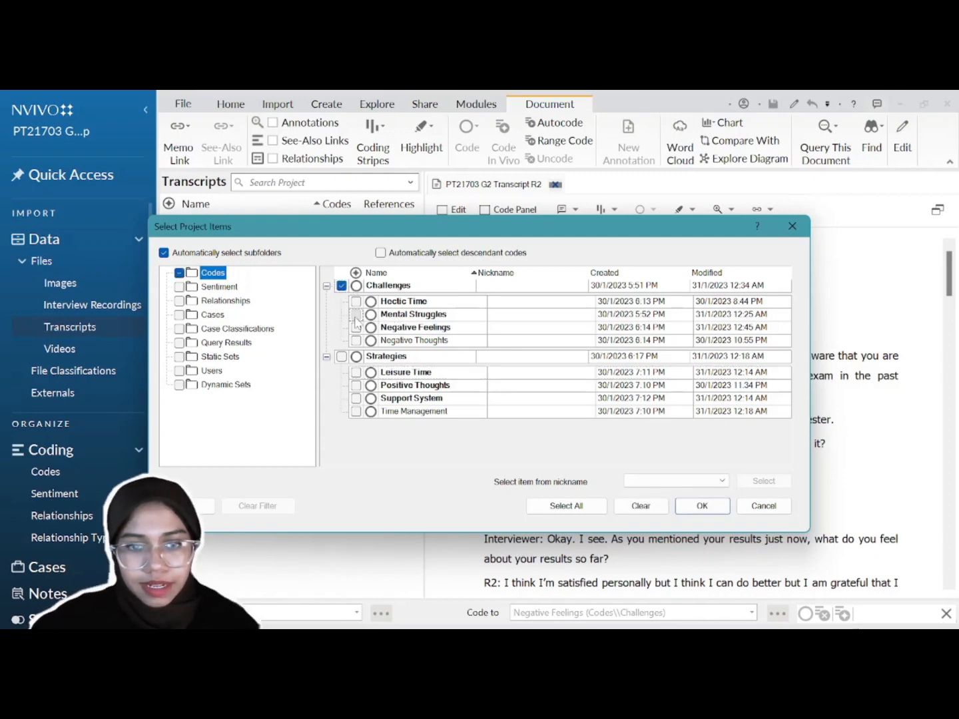
{"action": "left_click", "coordinate": [357, 315]}
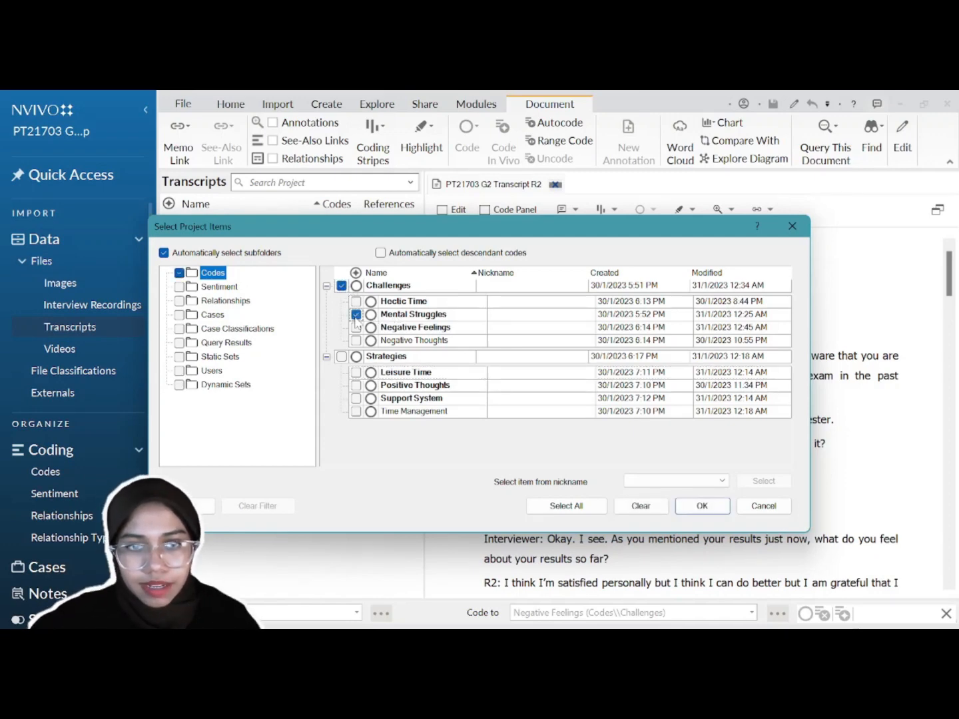
{"action": "left_click", "coordinate": [690, 512]}
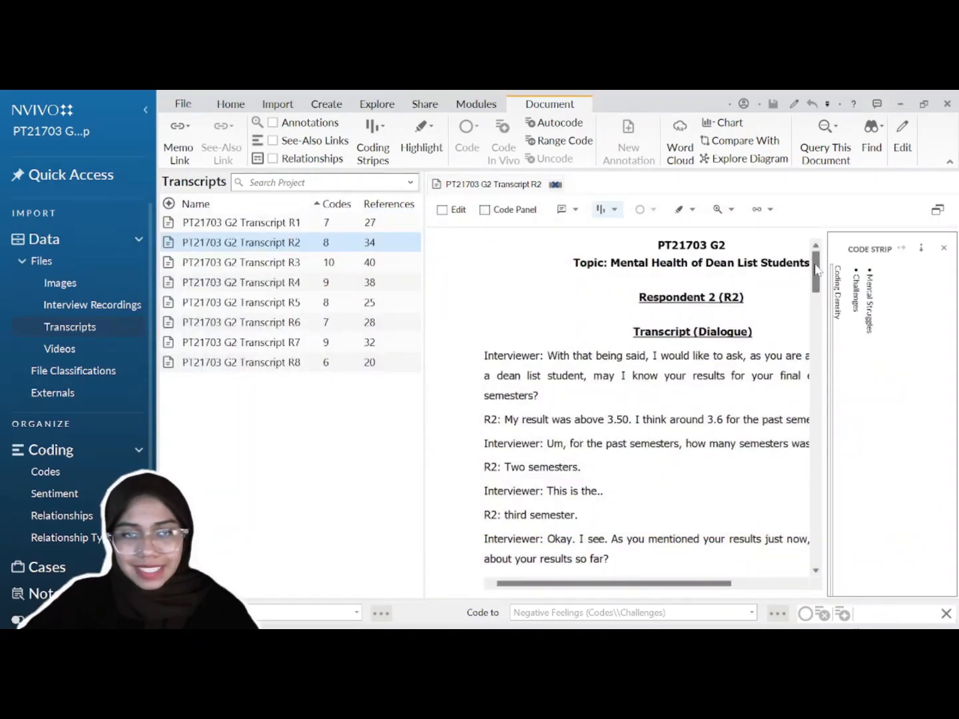
Step: Highlight the Mental Struggles and Challenges stripes, then uncode Mental Struggles from the studies passage
{"action": "left_click_drag", "start_coordinate": [815, 269], "coordinate": [816, 344]}
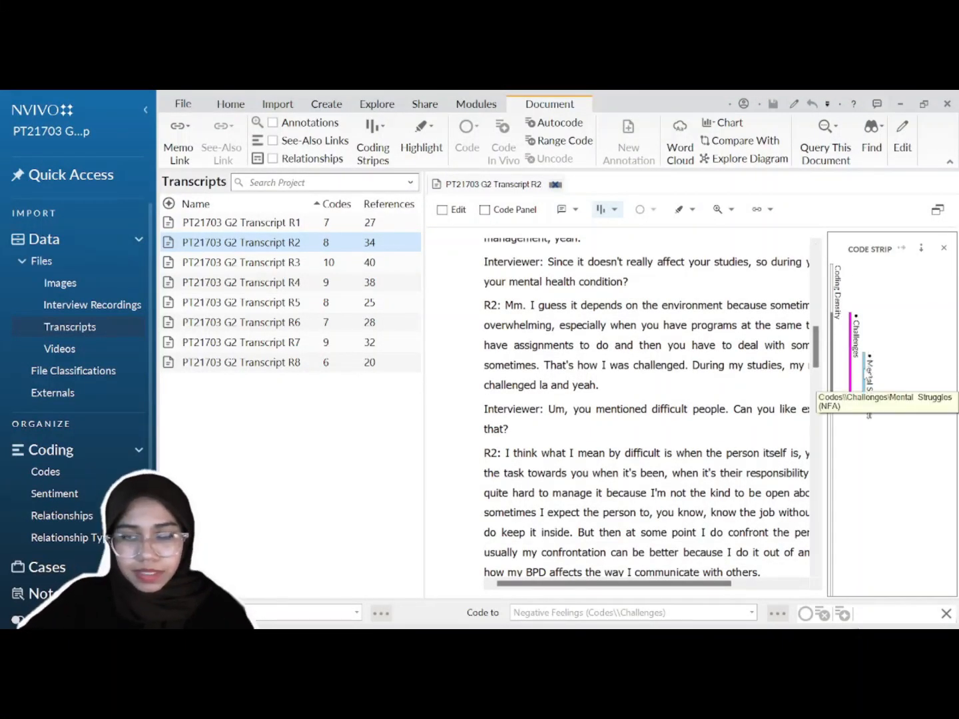
{"action": "left_click", "coordinate": [867, 375]}
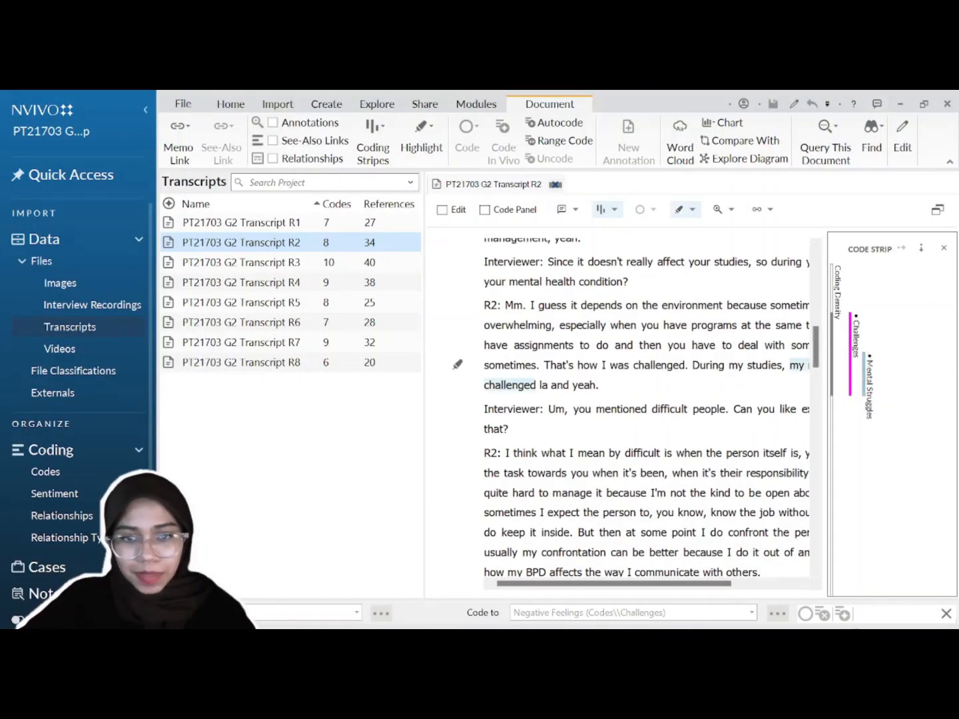
{"action": "left_click", "coordinate": [852, 393]}
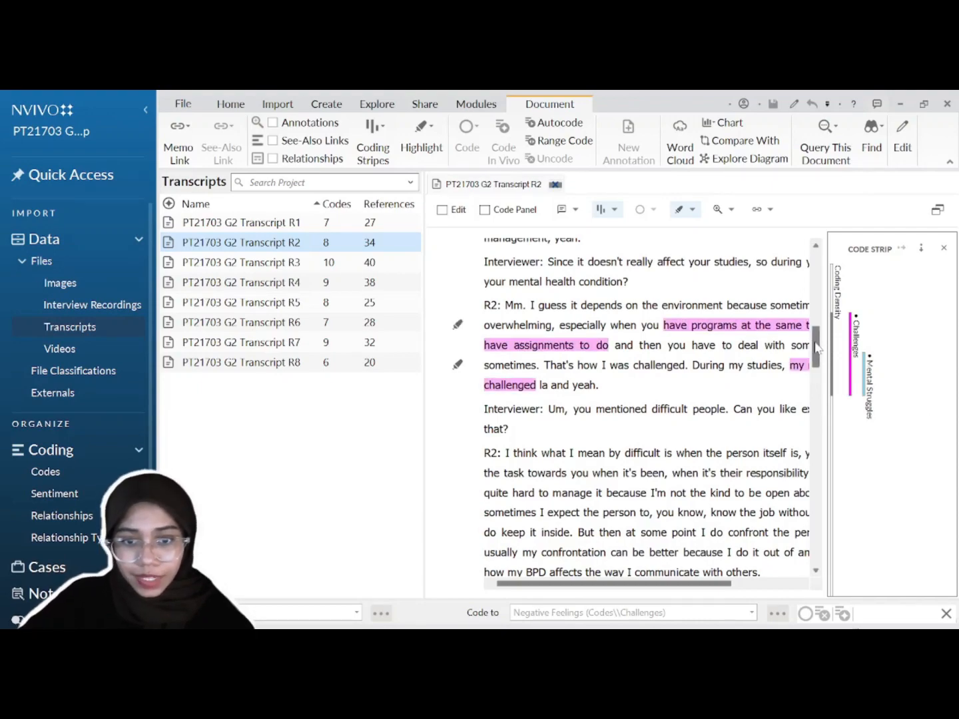
{"action": "mouse_move", "coordinate": [814, 345]}
{"action": "left_mouse_down"}
{"action": "mouse_move", "coordinate": [840, 517]}
{"action": "mouse_move", "coordinate": [819, 512]}
{"action": "mouse_move", "coordinate": [807, 335]}
{"action": "mouse_move", "coordinate": [814, 341]}
{"action": "left_mouse_up"}
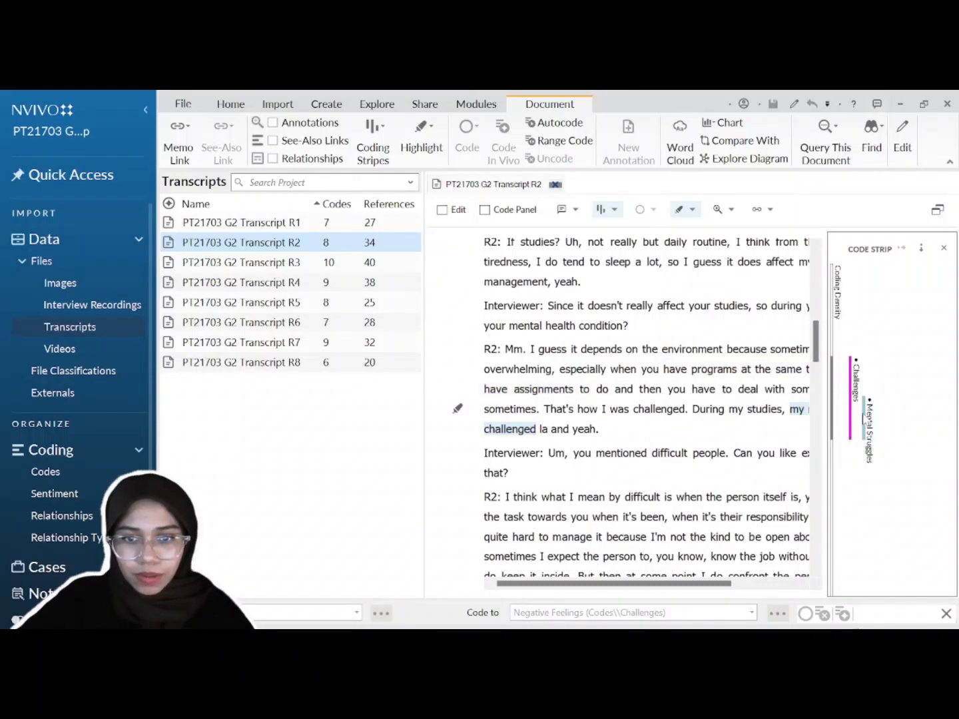
{"action": "right_click", "coordinate": [864, 417]}
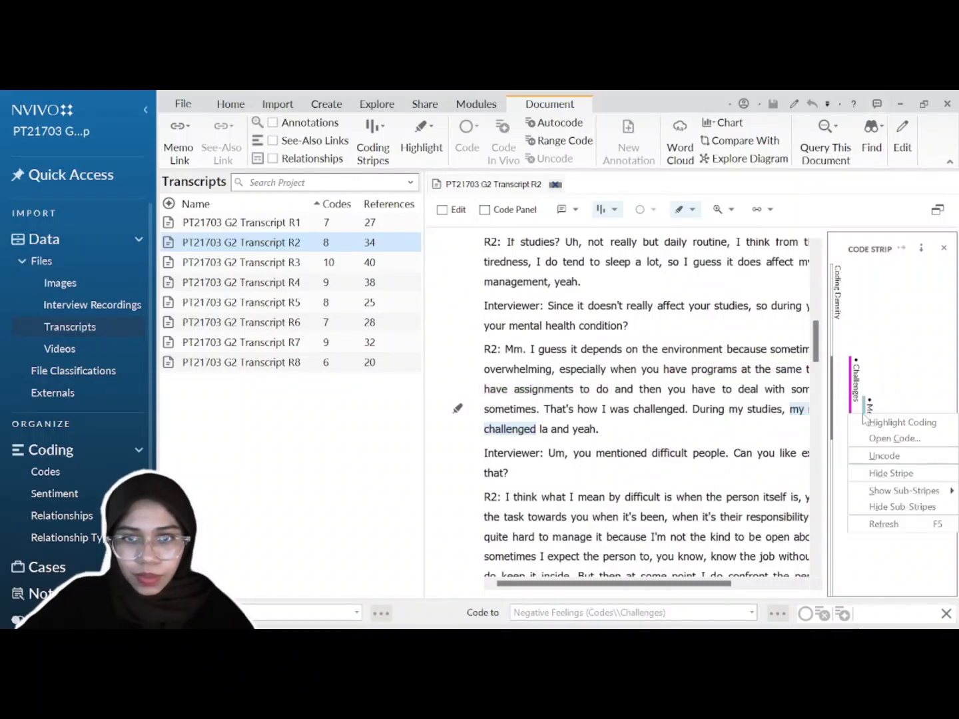
{"action": "left_click", "coordinate": [870, 457]}
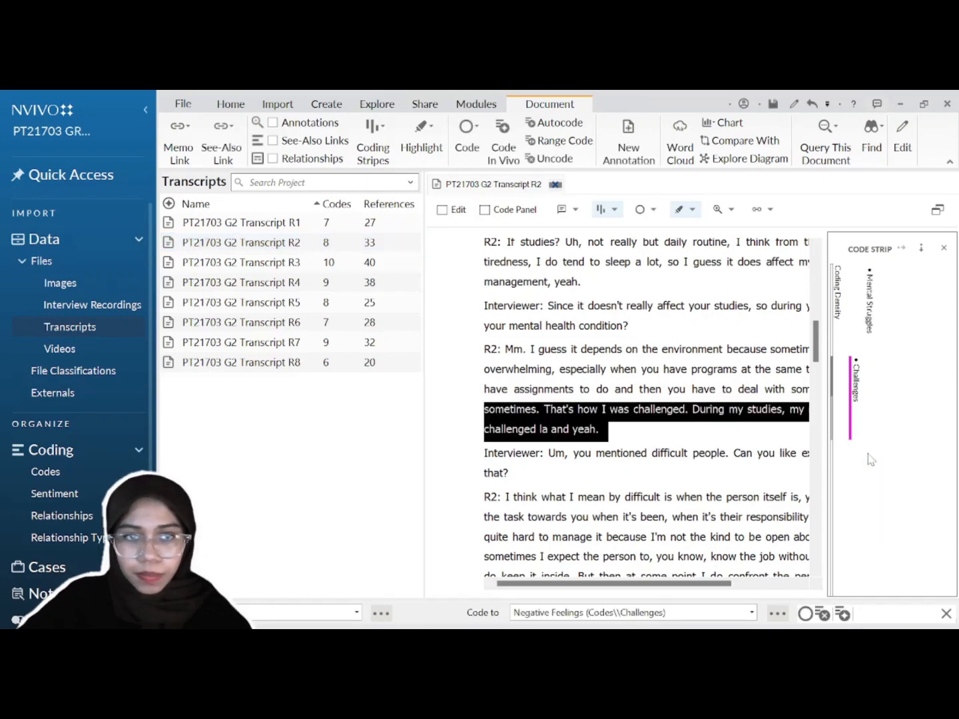
Step: Review all references coded to Challenges and show the code strip labels horizontally
{"action": "left_click", "coordinate": [851, 430]}
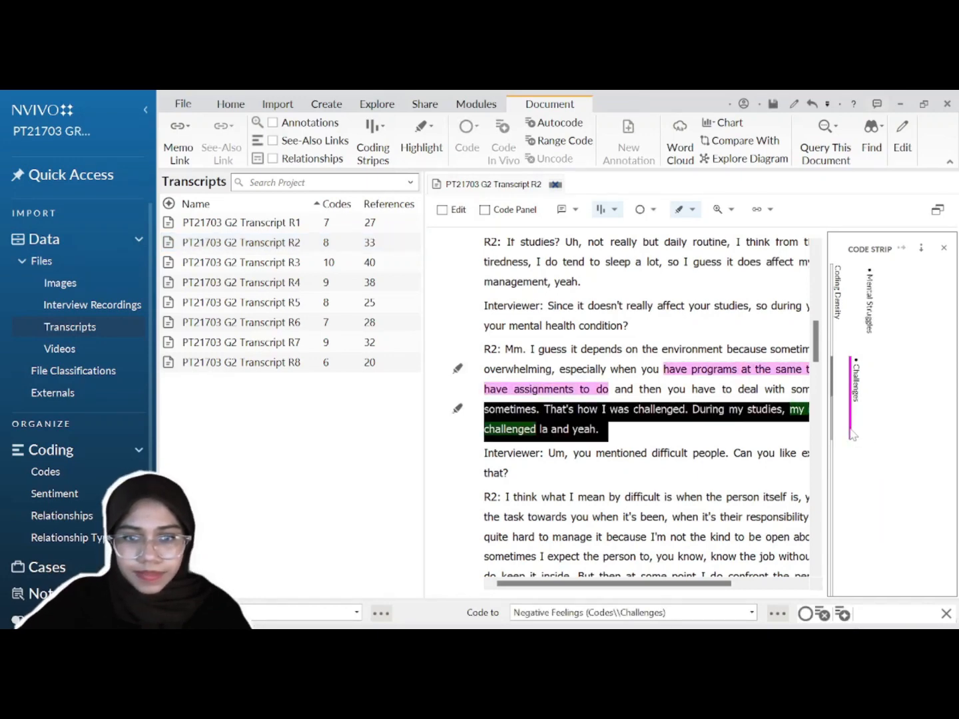
{"action": "double_click", "coordinate": [852, 434]}
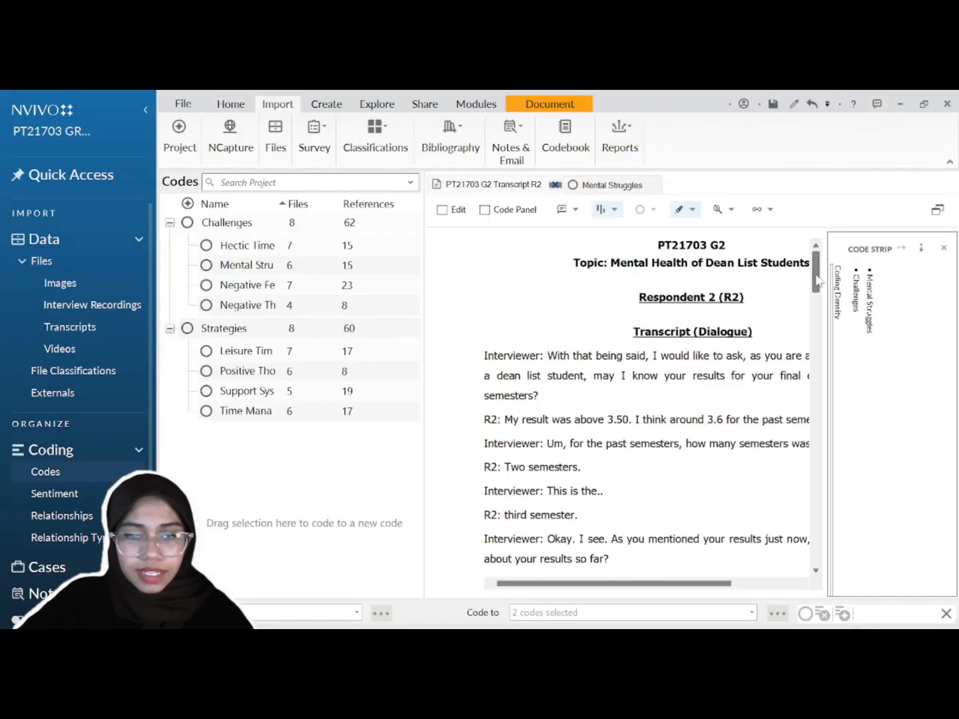
{"action": "scroll", "coordinate": [825, 396], "scroll_direction": "down", "scroll_amount": 10}
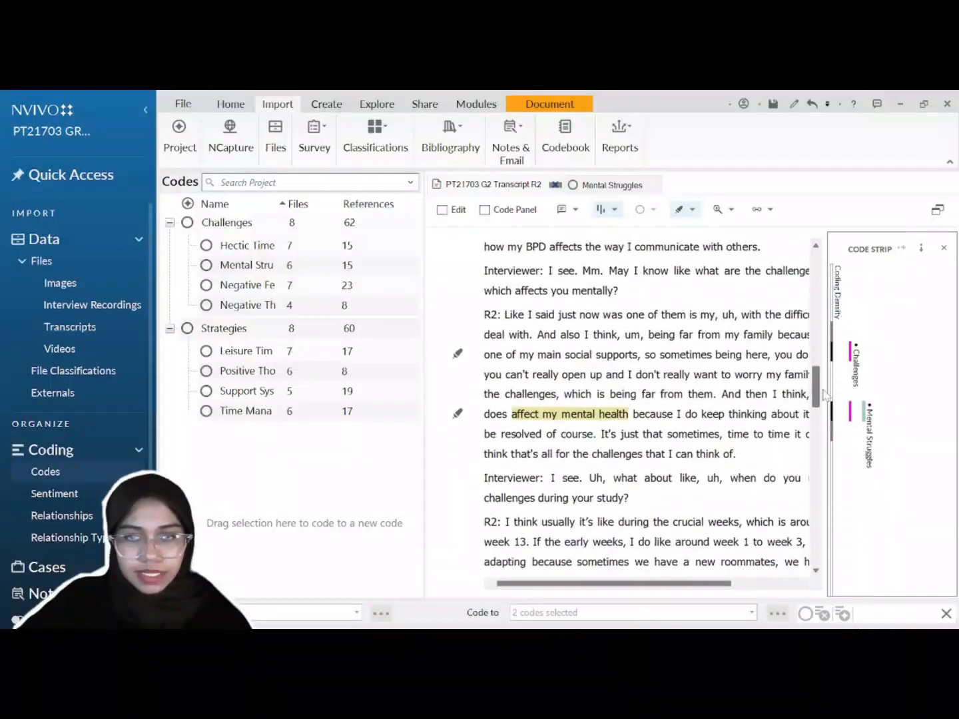
{"action": "scroll", "coordinate": [824, 396], "scroll_direction": "down", "scroll_amount": 1}
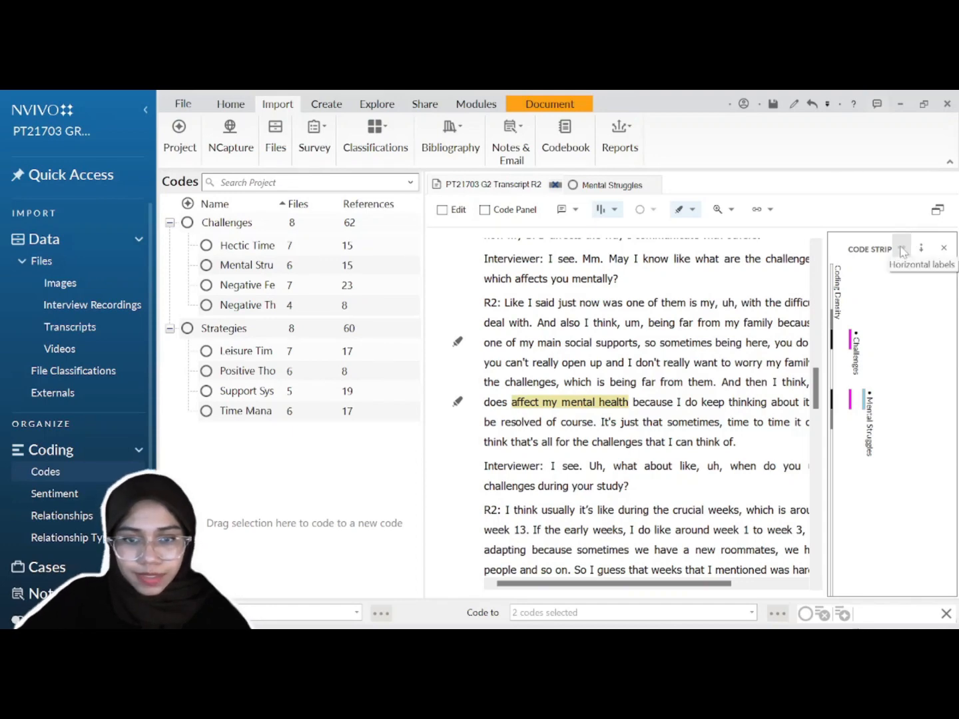
{"action": "left_click", "coordinate": [920, 249]}
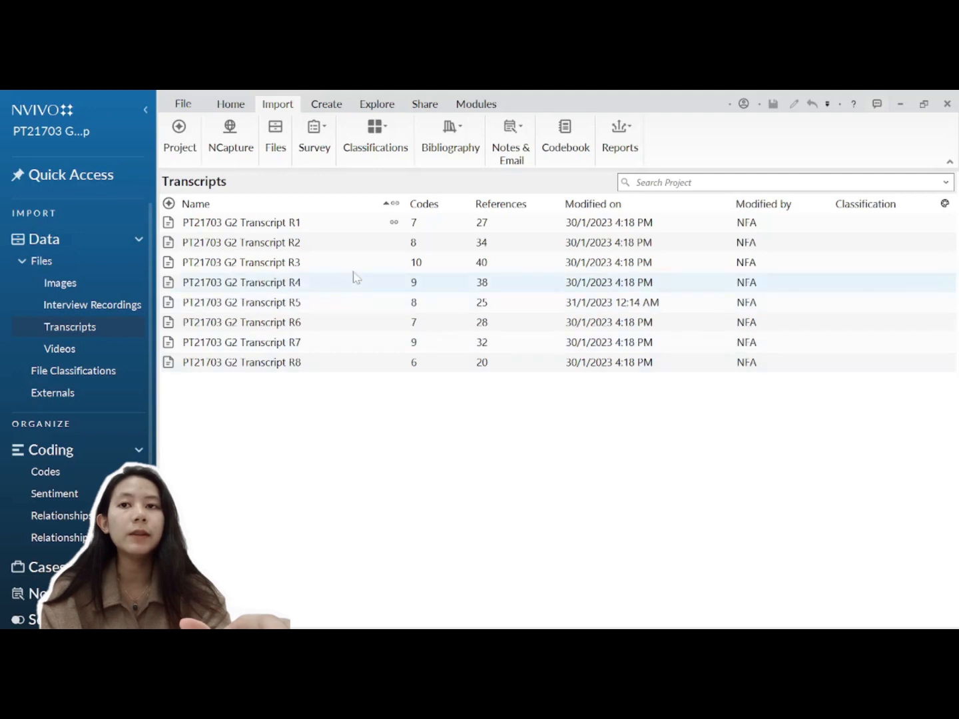
Step: Select transcripts R1 through R8 and bring up Autocode for them
{"action": "left_click", "coordinate": [344, 228]}
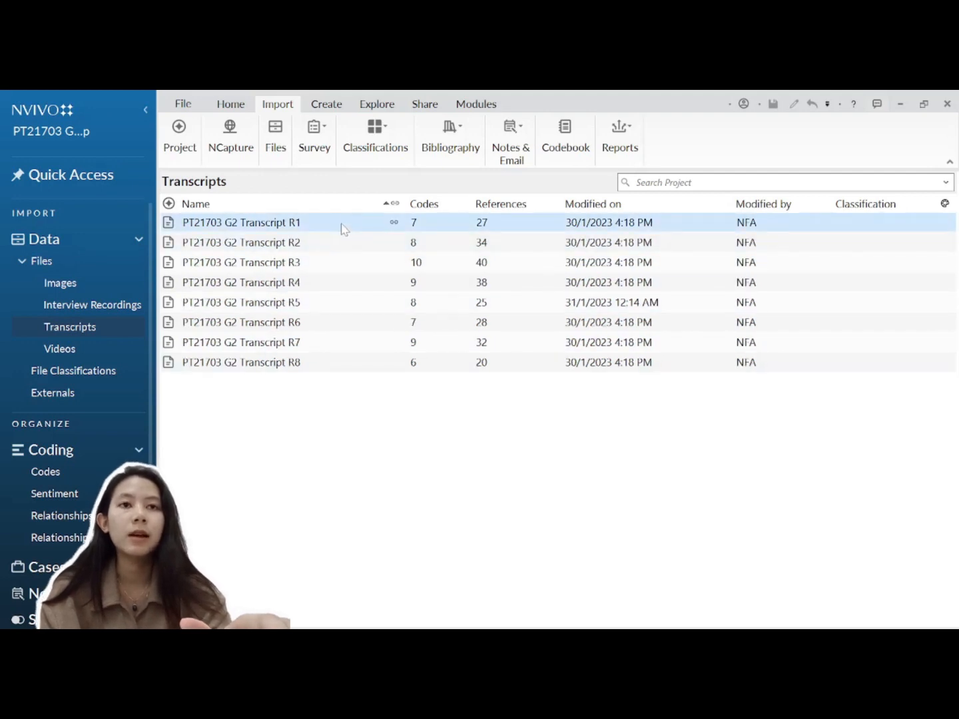
{"action": "key", "text": "shift+Down"}
{"action": "key", "text": "shift+Down"}
{"action": "key", "text": "shift+Down"}
{"action": "key", "text": "shift+Down"}
{"action": "key", "text": "shift+Down"}
{"action": "key", "text": "shift+Down"}
{"action": "key", "text": "shift+Down"}
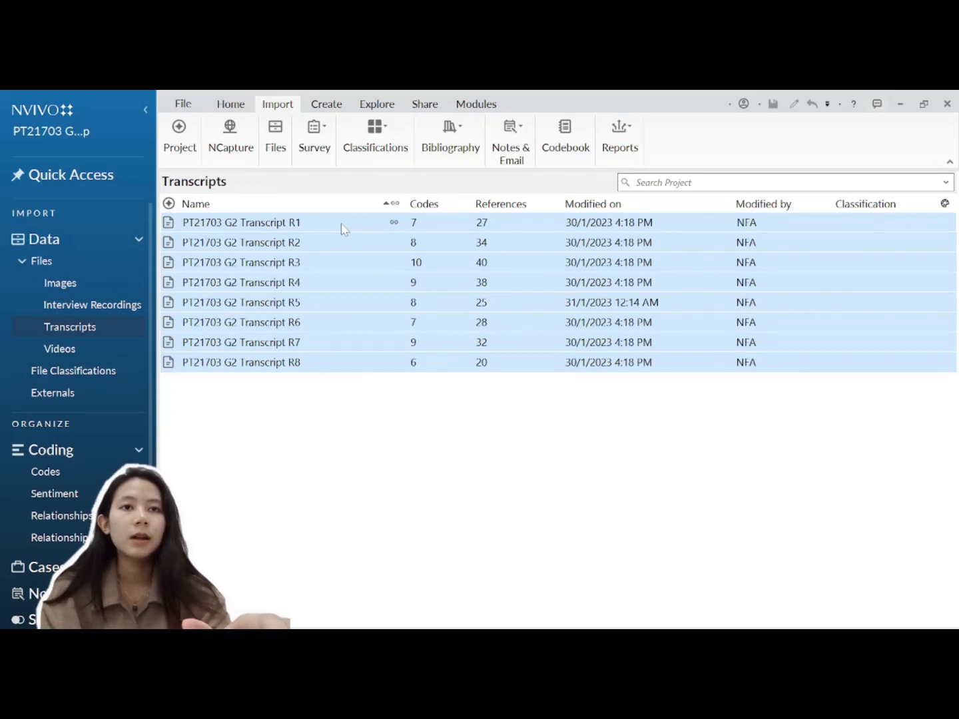
{"action": "right_click", "coordinate": [355, 285]}
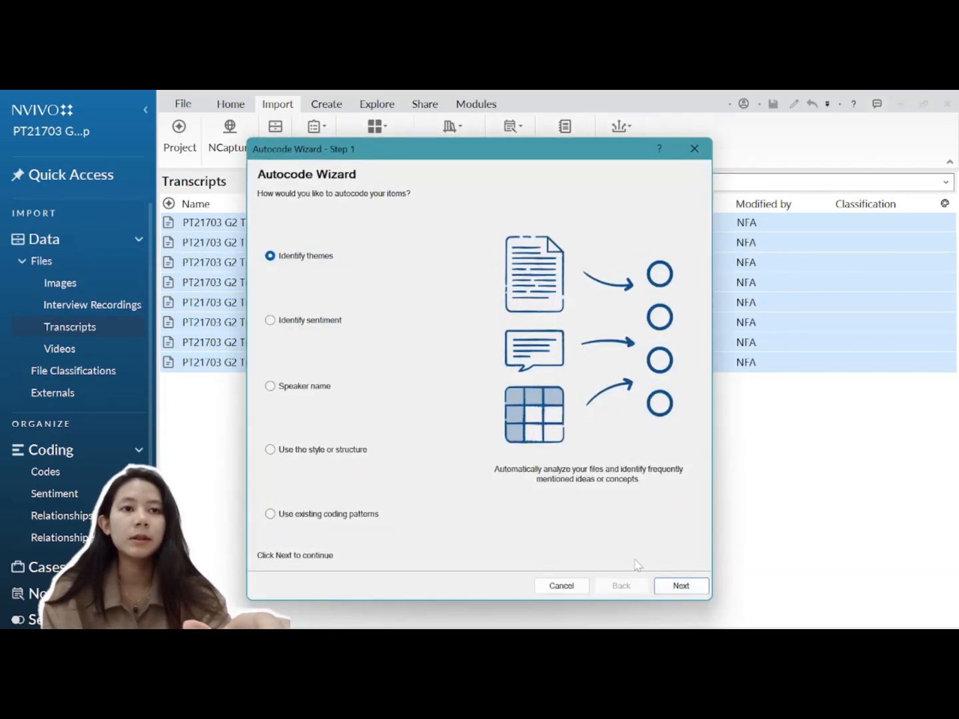
Step: Download the theme language pack, expand mental health, and accept the themes with sentence-level coding
{"action": "left_click", "coordinate": [673, 587]}
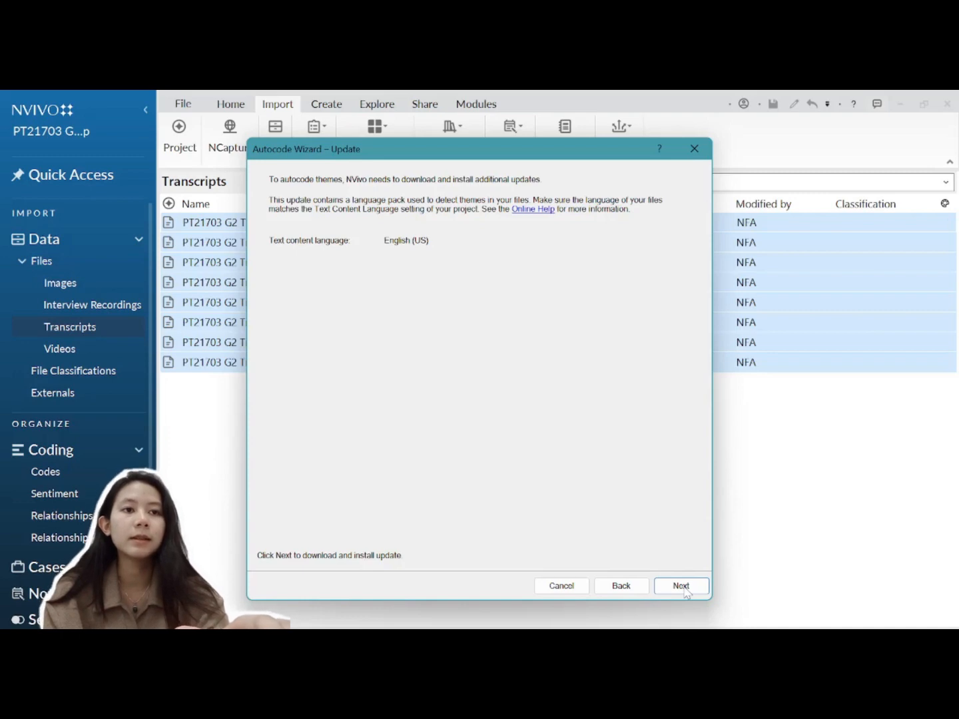
{"action": "left_click", "coordinate": [685, 591]}
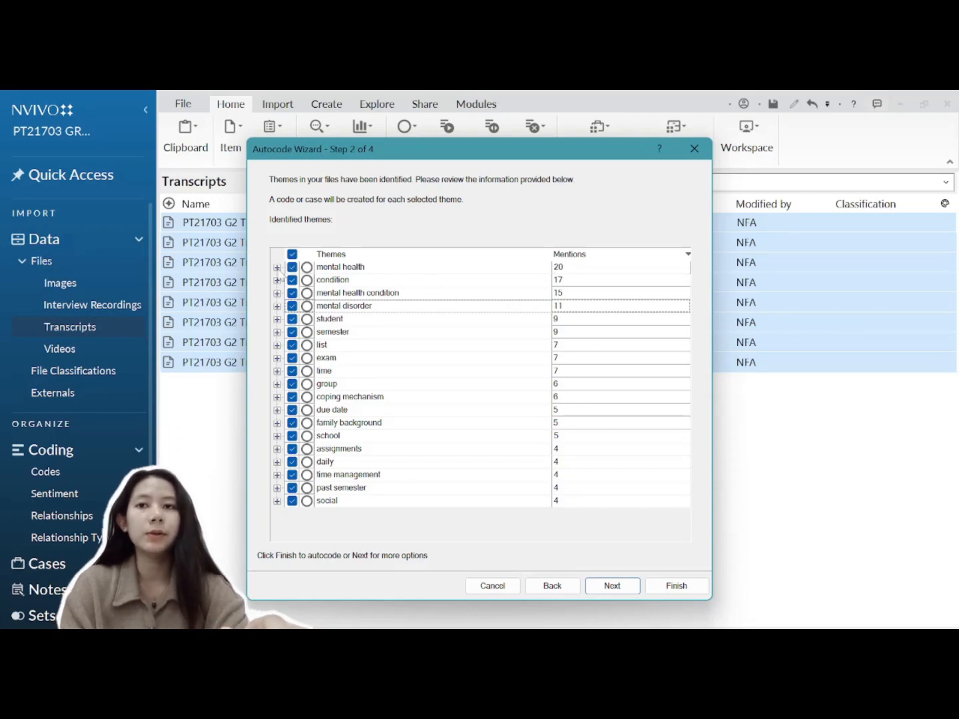
{"action": "left_click", "coordinate": [277, 267]}
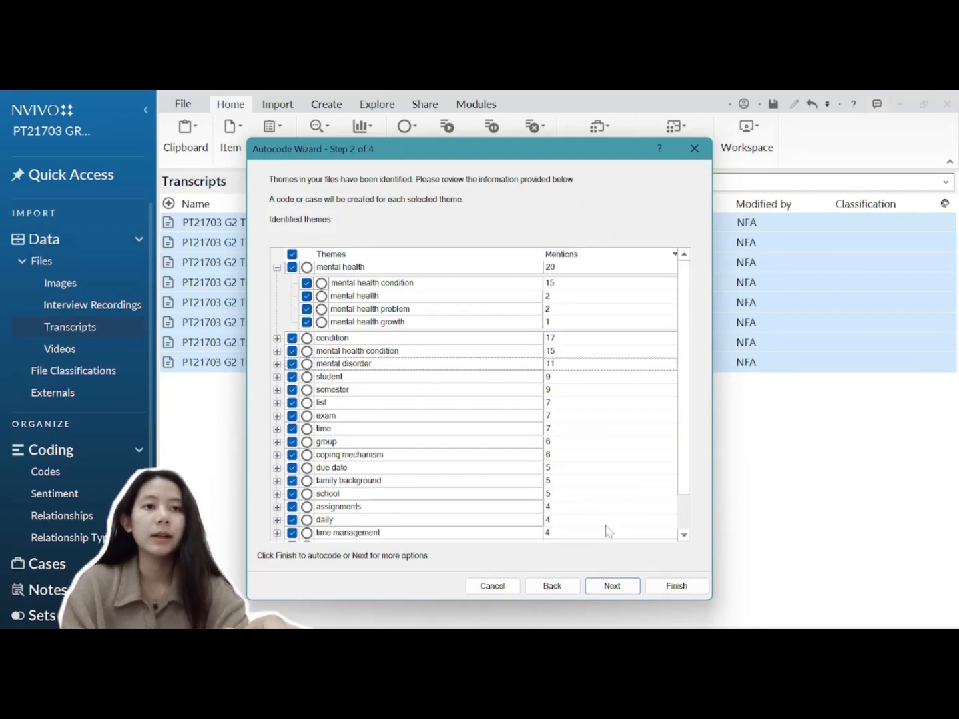
{"action": "left_click", "coordinate": [615, 586]}
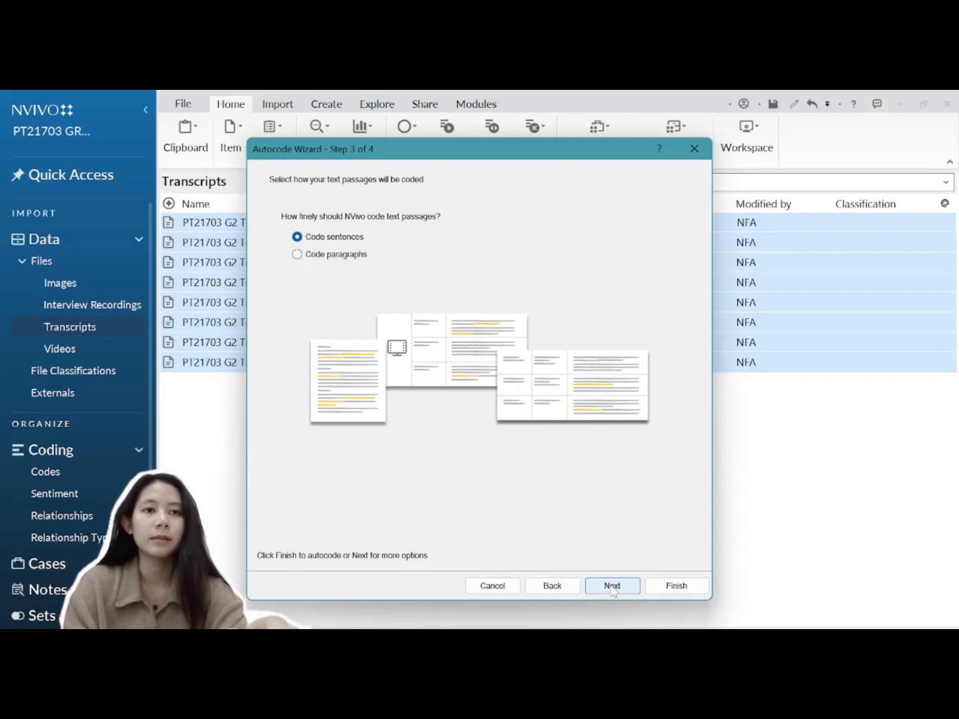
{"action": "left_click", "coordinate": [613, 585]}
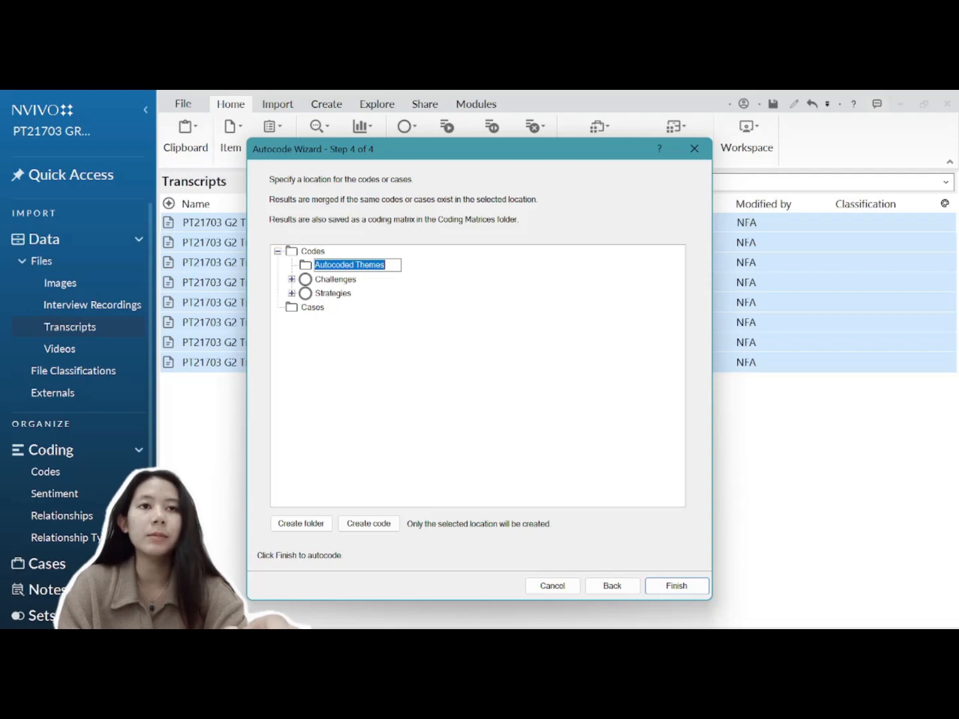
Step: Finish autocoding into Autocoded Themes and view the results as a coding matrix
{"action": "left_click", "coordinate": [676, 586]}
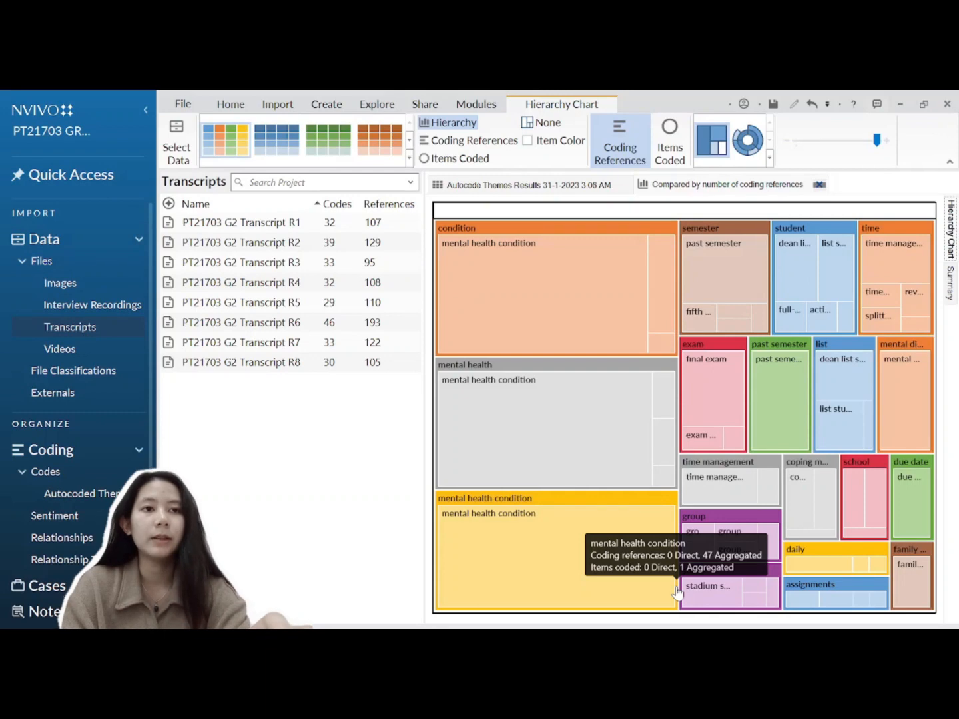
{"action": "left_click", "coordinate": [576, 189]}
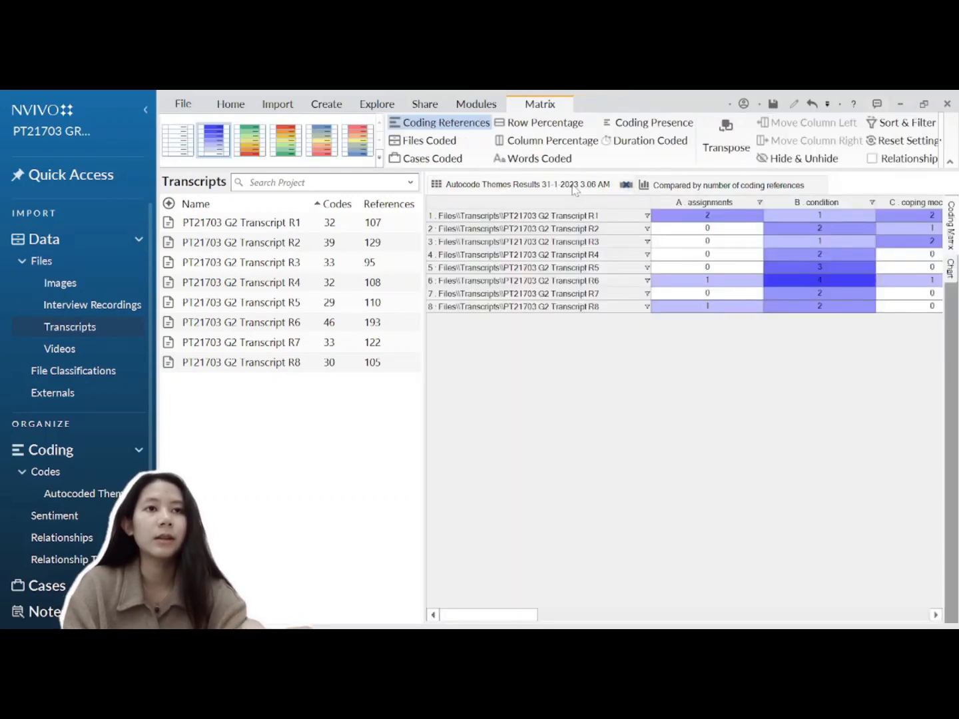
Step: Switch to the results hierarchy chart, then show the autocoded theme codes
{"action": "left_click", "coordinate": [741, 190]}
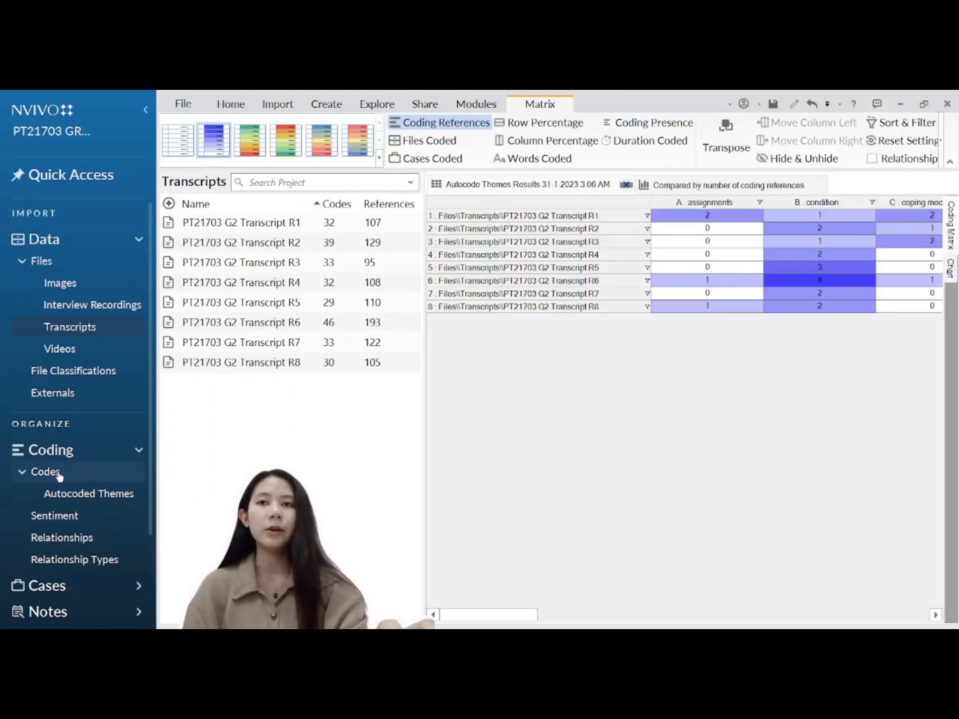
{"action": "left_click", "coordinate": [81, 494]}
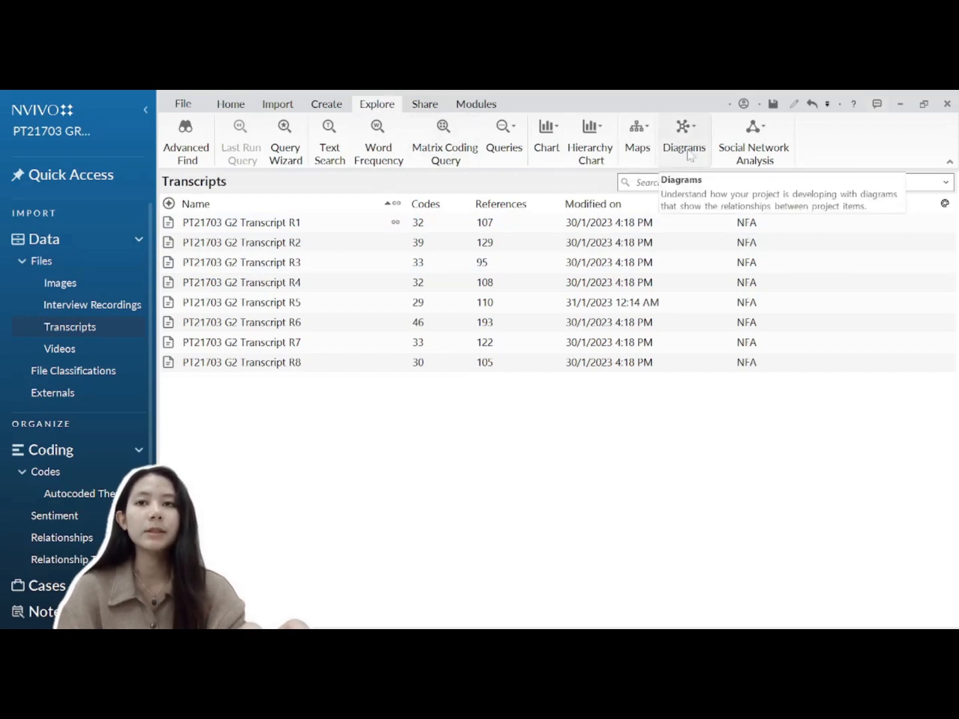
Step: Start a new Cluster Analysis of Codes from the Diagrams list
{"action": "left_click", "coordinate": [699, 129]}
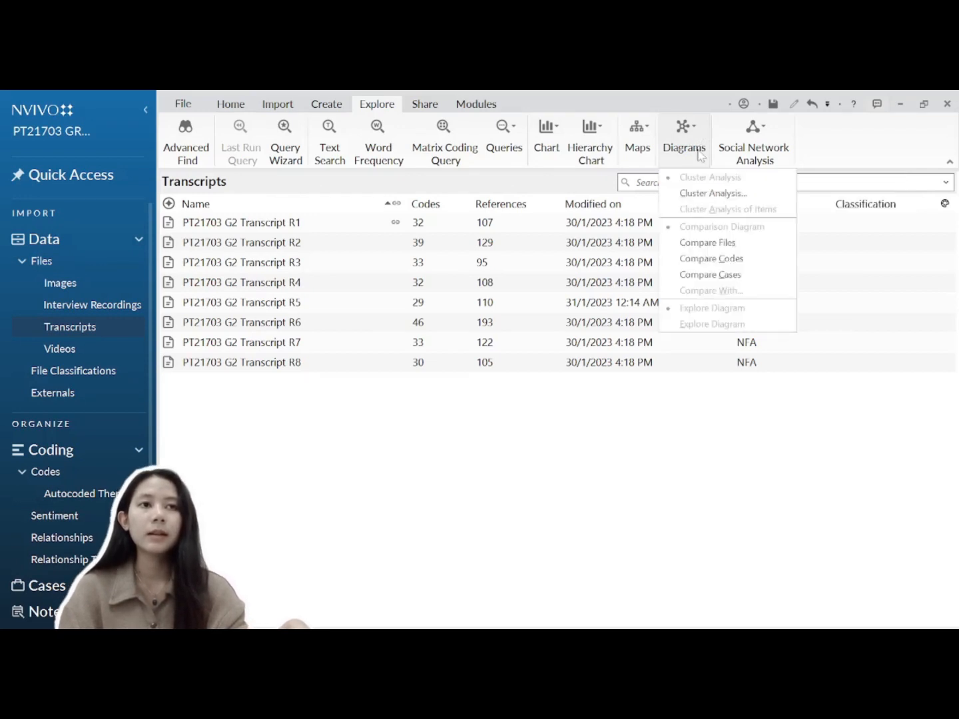
{"action": "left_click", "coordinate": [691, 194]}
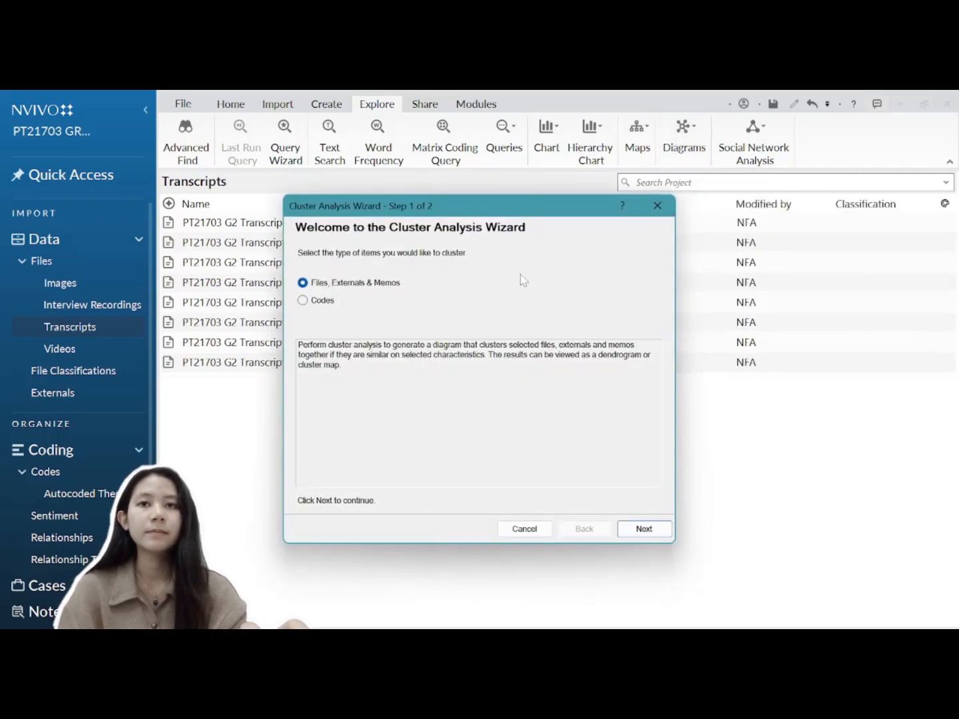
{"action": "left_click", "coordinate": [327, 302]}
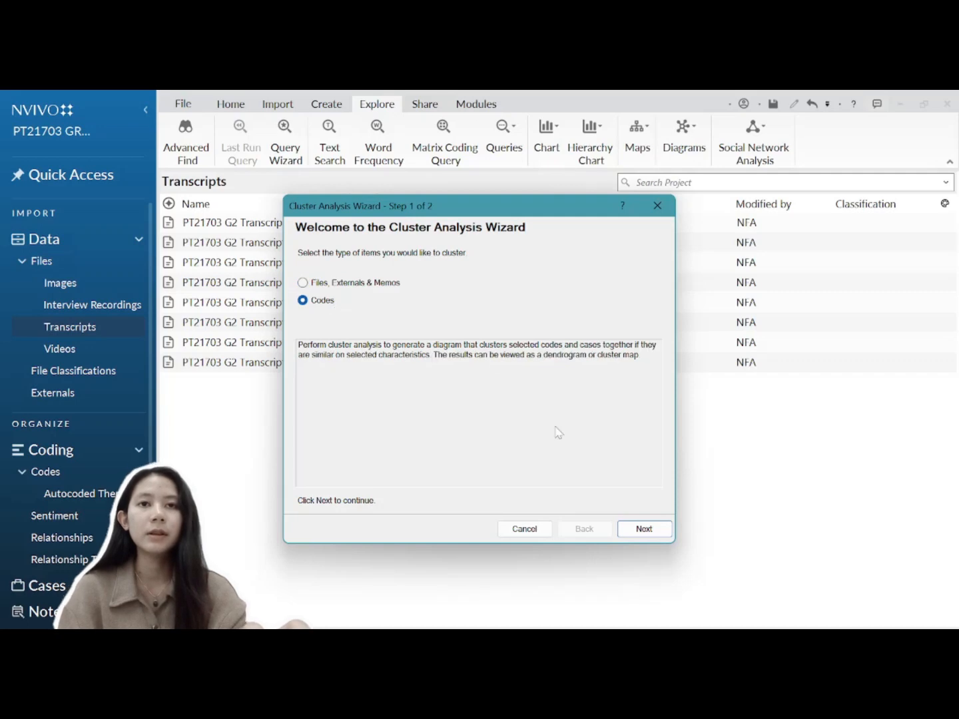
{"action": "left_click", "coordinate": [637, 533]}
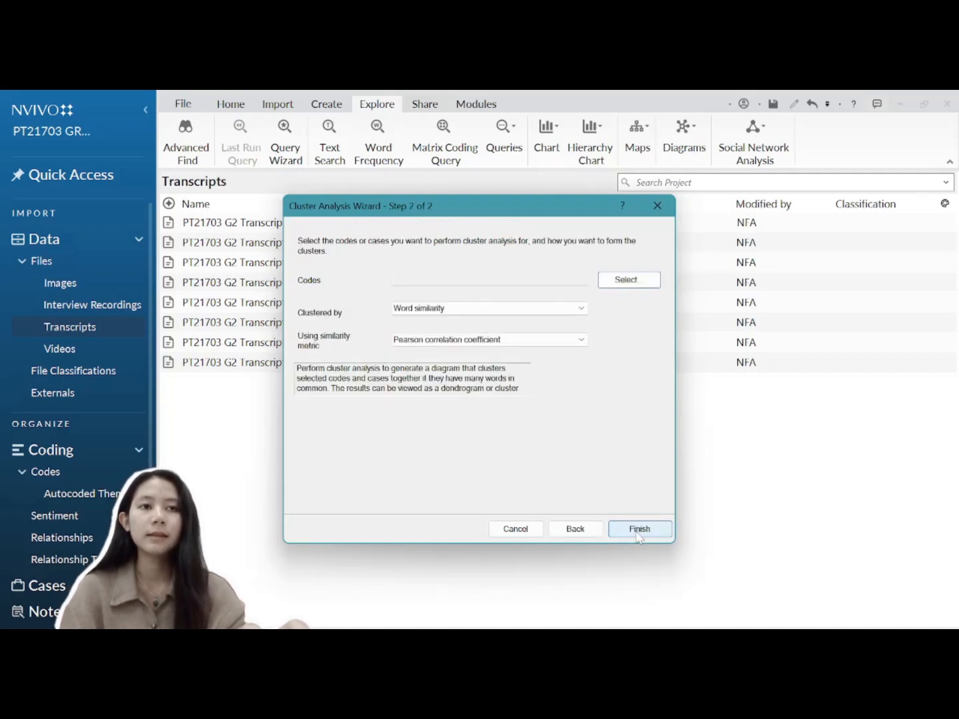
Step: Choose Challenges, Strategies and their children, from Hectic Time to Time Management, for clustering
{"action": "left_click", "coordinate": [643, 283]}
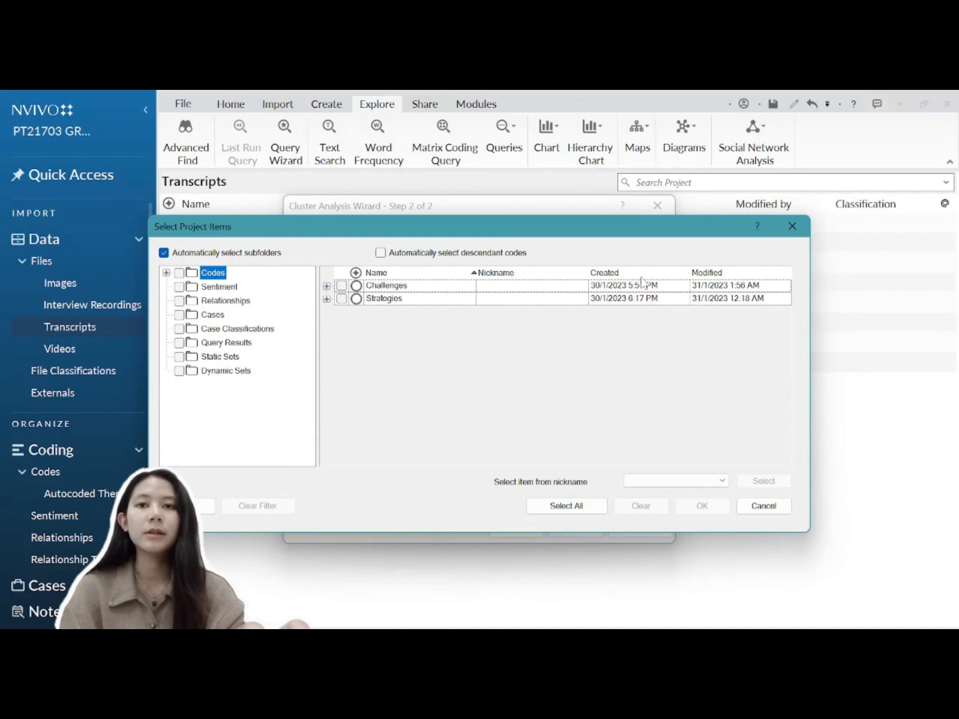
{"action": "left_click", "coordinate": [327, 285]}
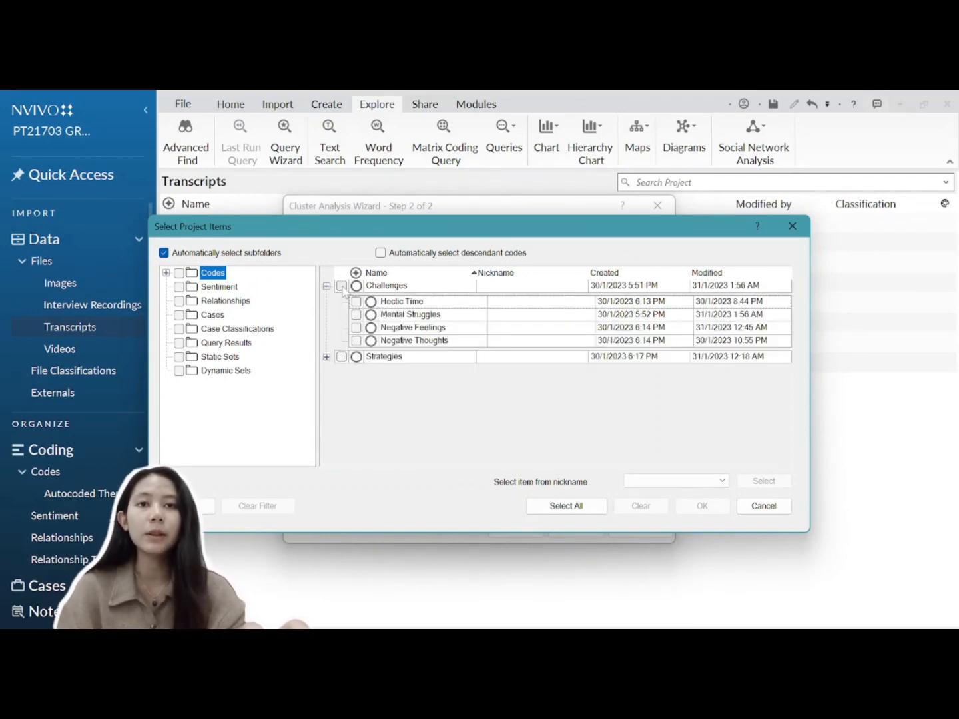
{"action": "left_click", "coordinate": [341, 286]}
{"action": "left_click", "coordinate": [355, 301]}
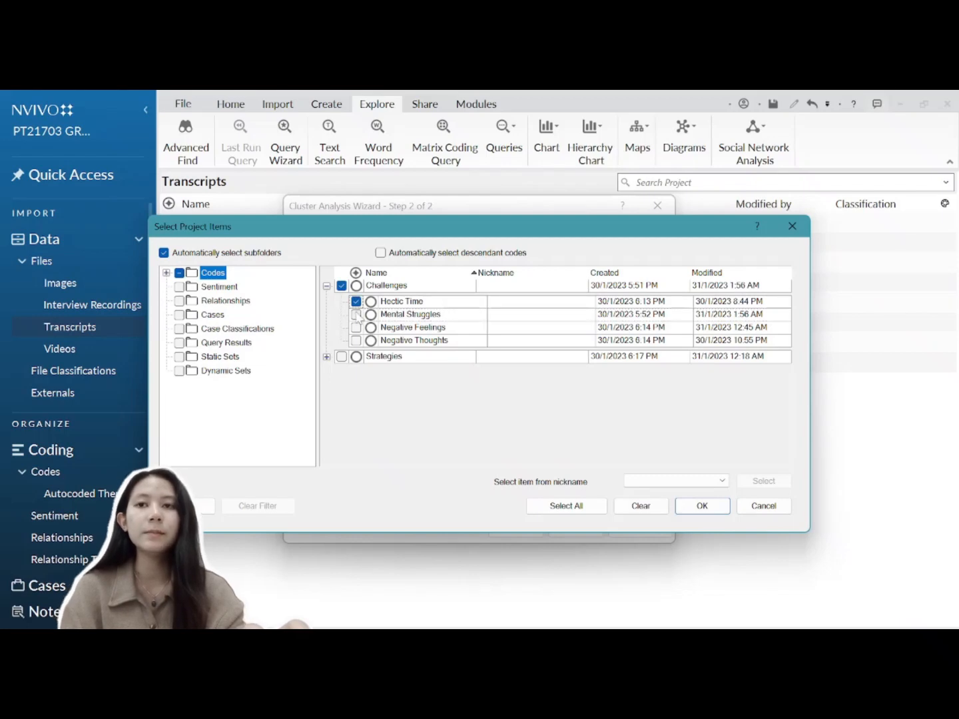
{"action": "left_click", "coordinate": [356, 315]}
{"action": "left_click", "coordinate": [357, 327]}
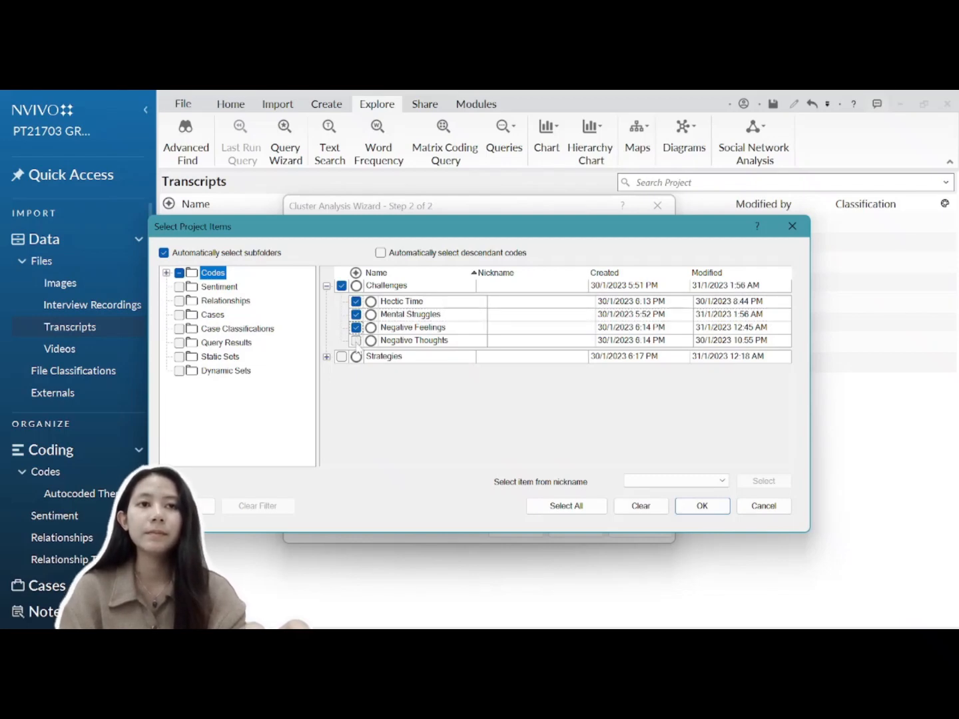
{"action": "left_click", "coordinate": [356, 340]}
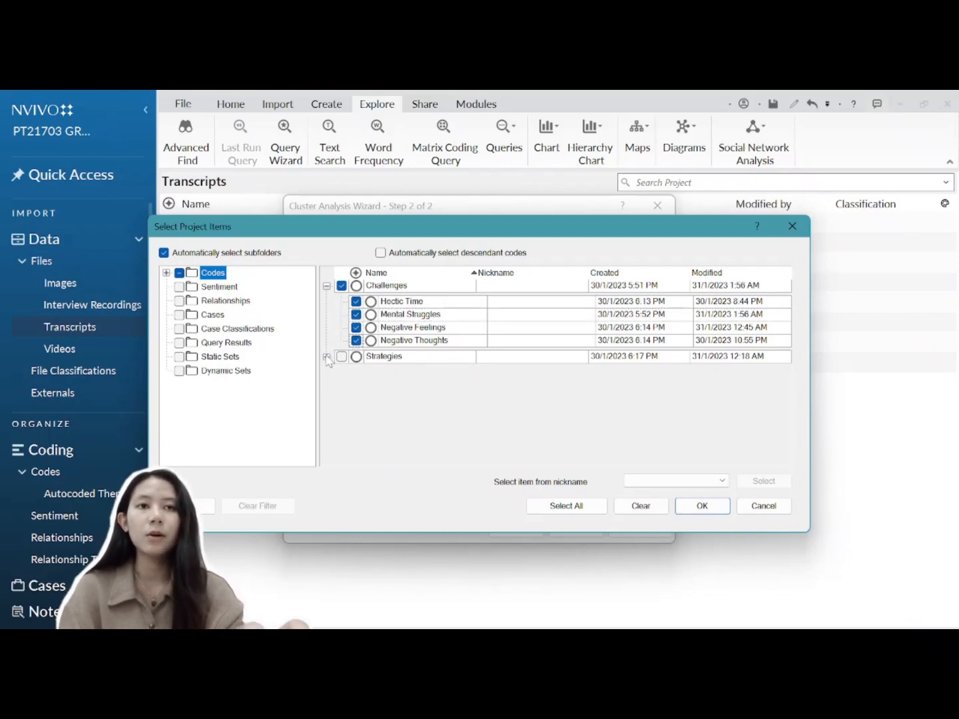
{"action": "left_click", "coordinate": [327, 356]}
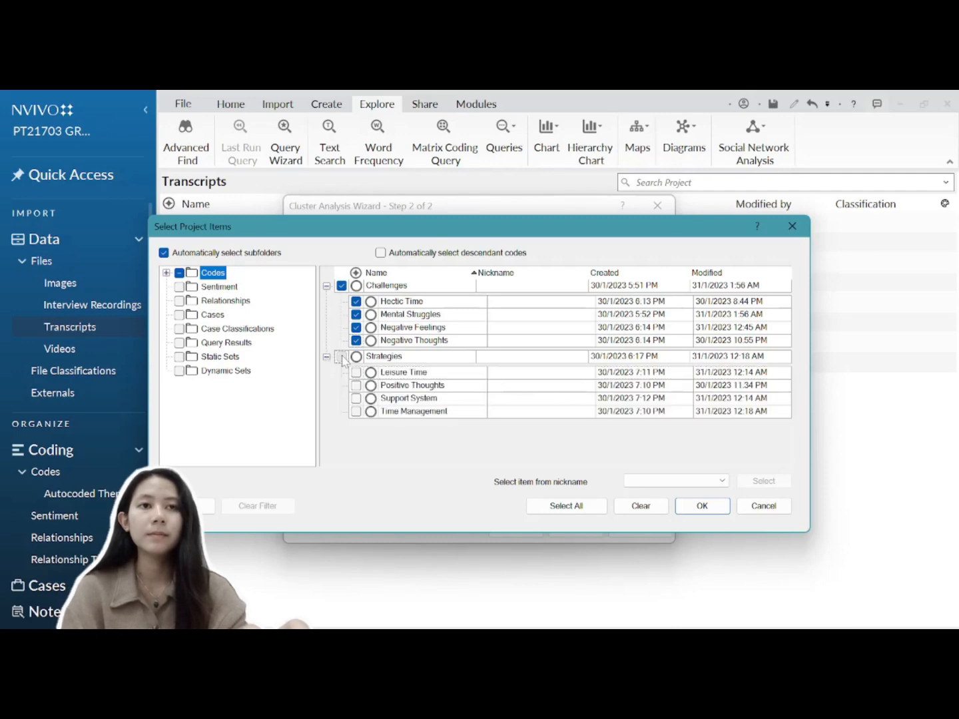
{"action": "left_click", "coordinate": [342, 356]}
{"action": "left_click", "coordinate": [356, 373]}
{"action": "left_click", "coordinate": [357, 385]}
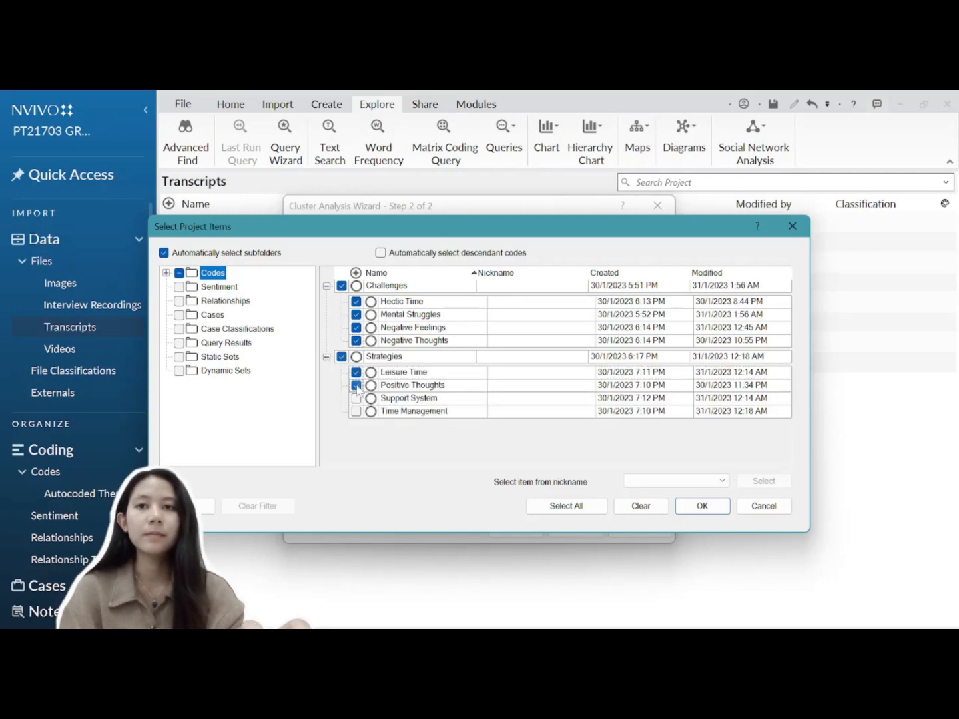
{"action": "left_click", "coordinate": [357, 398]}
{"action": "left_click", "coordinate": [357, 411]}
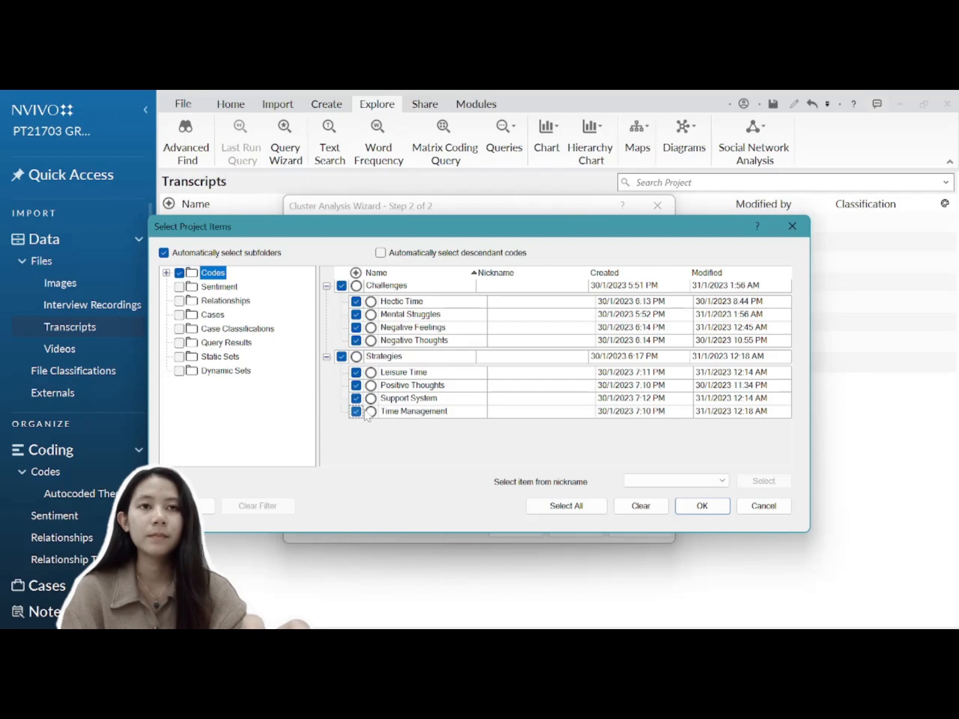
{"action": "left_click", "coordinate": [704, 507]}
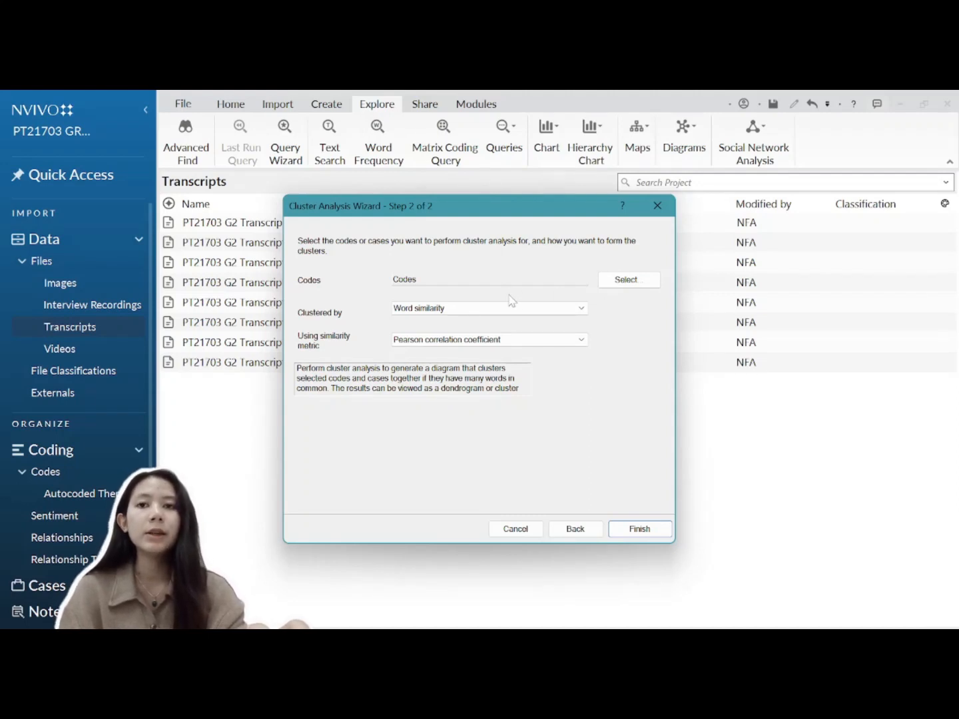
Step: Cluster by coding similarity with Pearson correlation coefficient and generate the dendrogram
{"action": "left_click", "coordinate": [583, 315]}
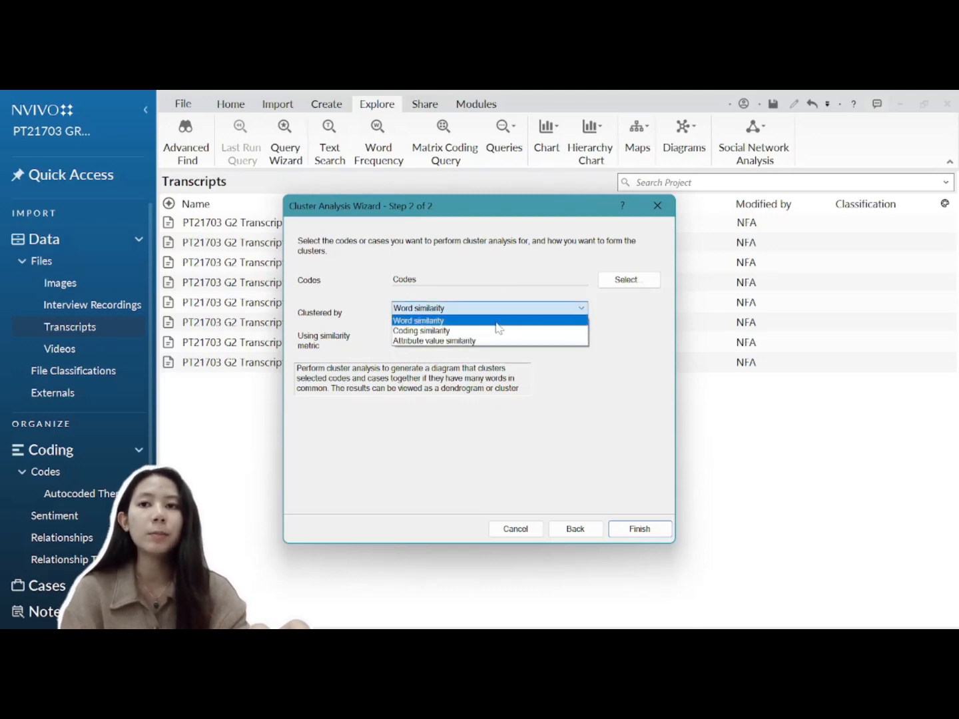
{"action": "left_click", "coordinate": [457, 332]}
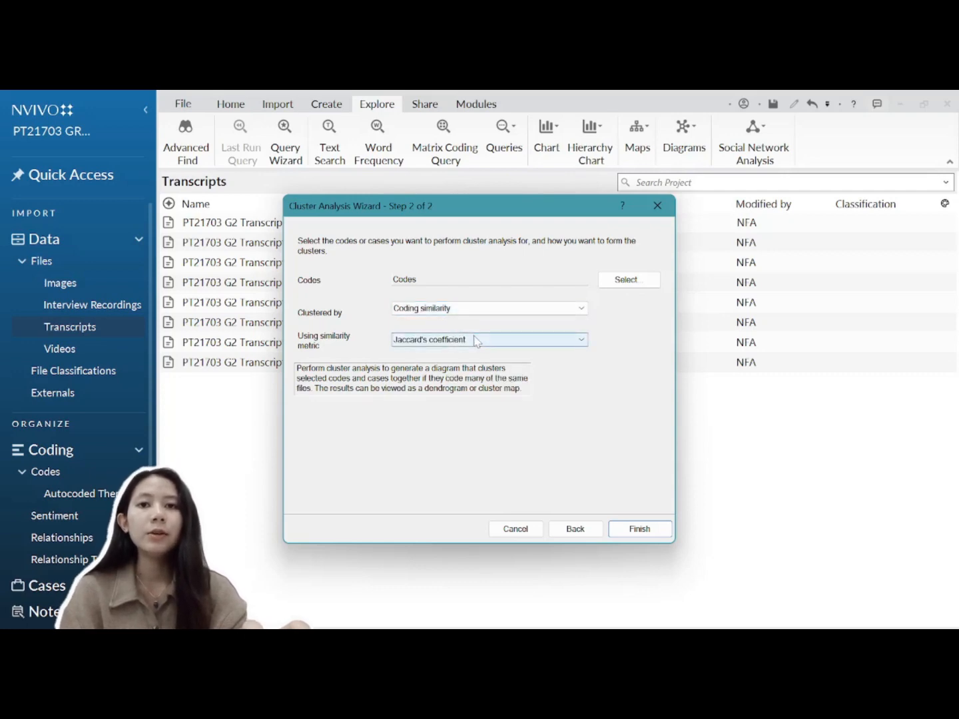
{"action": "left_click", "coordinate": [486, 341]}
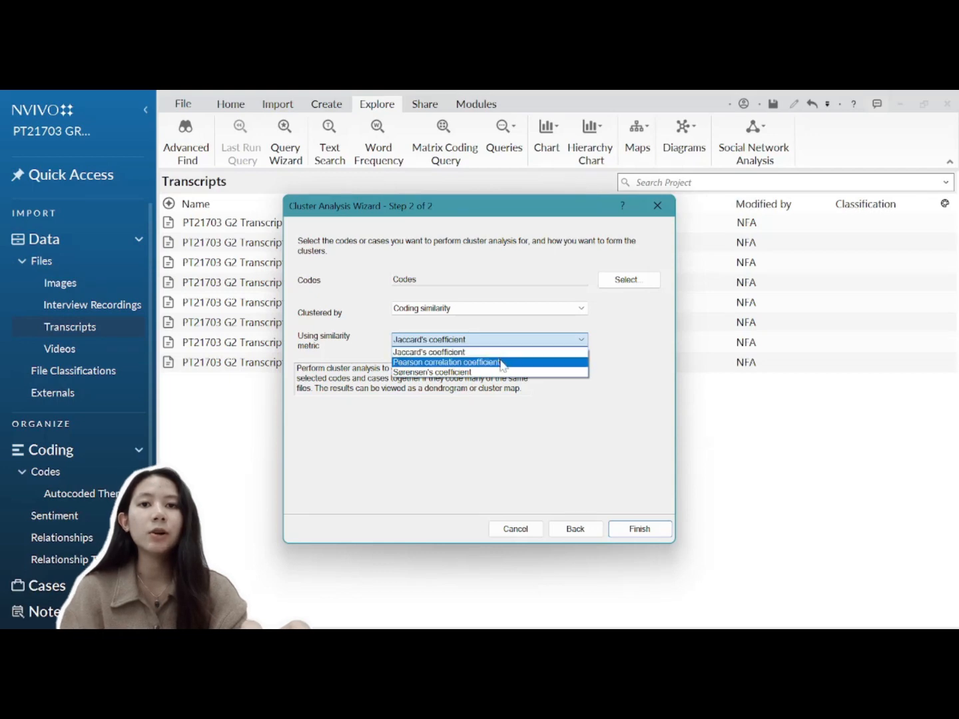
{"action": "left_click", "coordinate": [501, 364]}
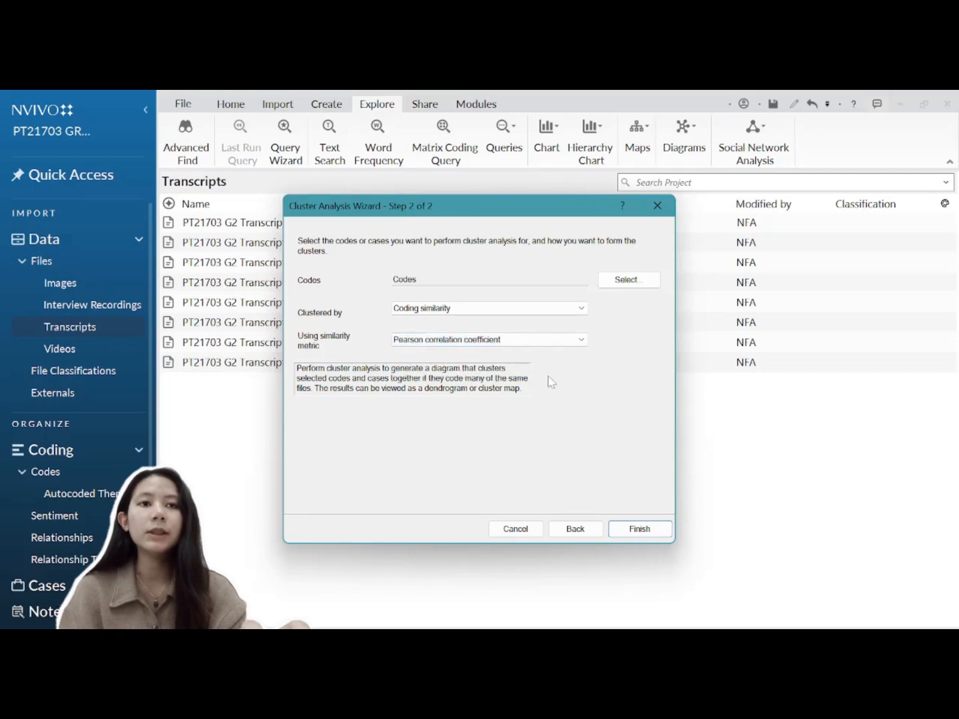
{"action": "left_click", "coordinate": [638, 530]}
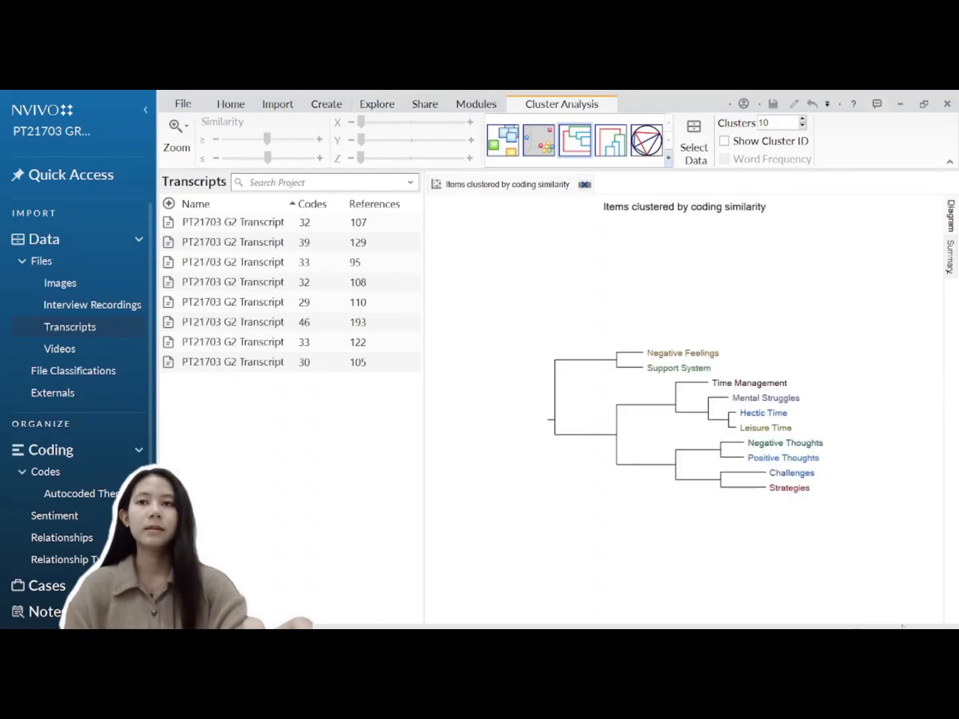
Step: Zoom in on the cluster dendrogram six times until its code names are readable
{"action": "left_click", "coordinate": [859, 627]}
{"action": "left_click", "coordinate": [858, 628]}
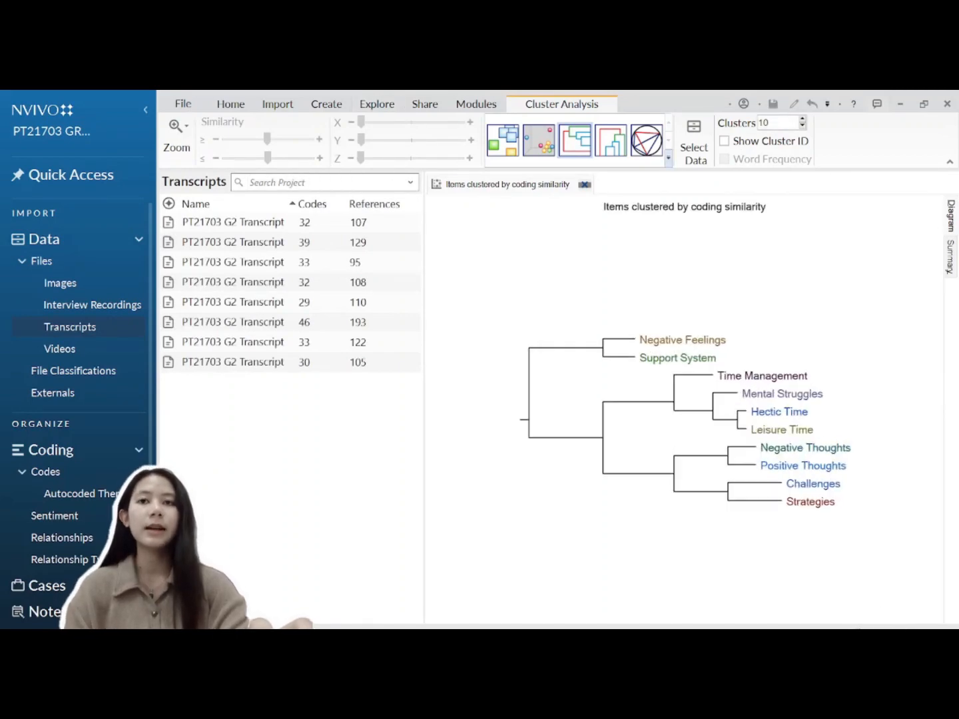
{"action": "left_click", "coordinate": [858, 628]}
{"action": "left_click", "coordinate": [858, 628]}
{"action": "left_click", "coordinate": [857, 628]}
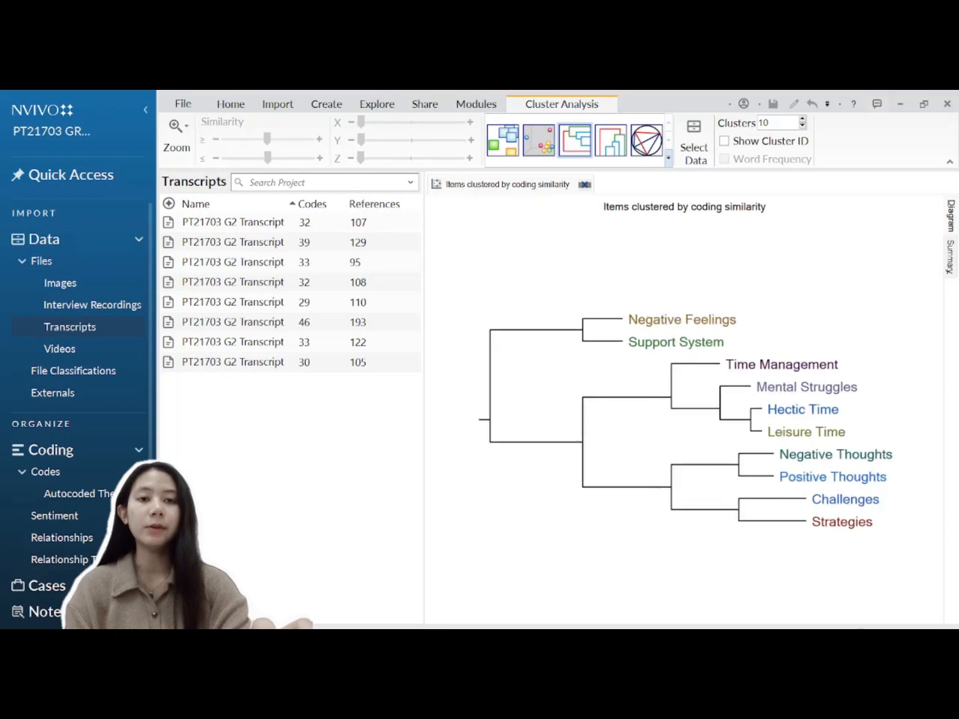
{"action": "left_click", "coordinate": [858, 628]}
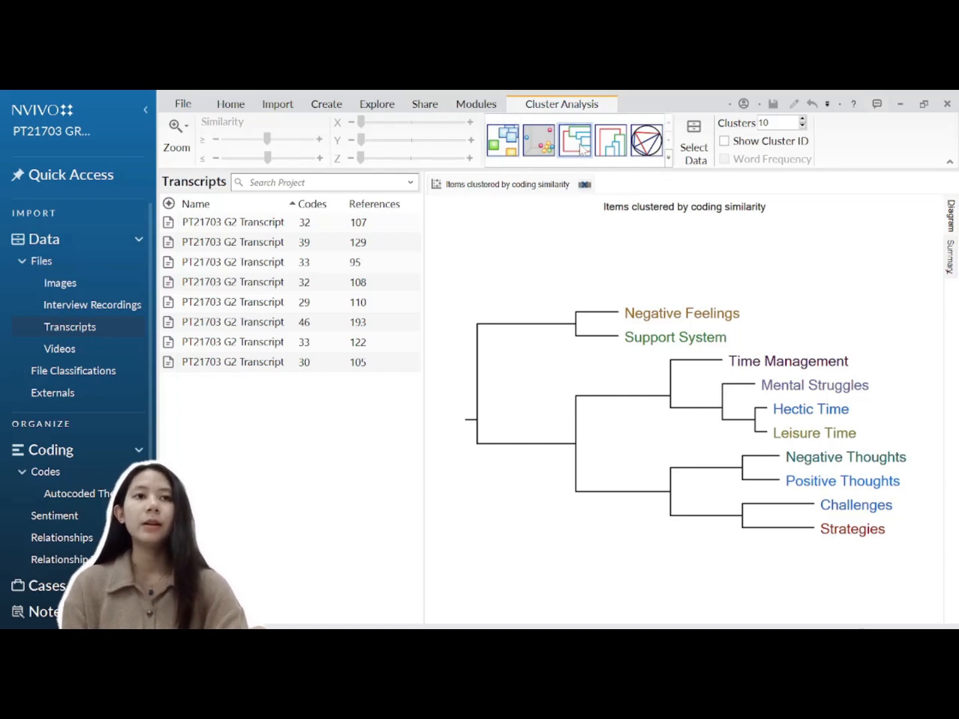
Step: Redraw the clusters vertically, then view them as a 2D cluster map, 3D cluster map and circle graph
{"action": "left_click", "coordinate": [614, 153]}
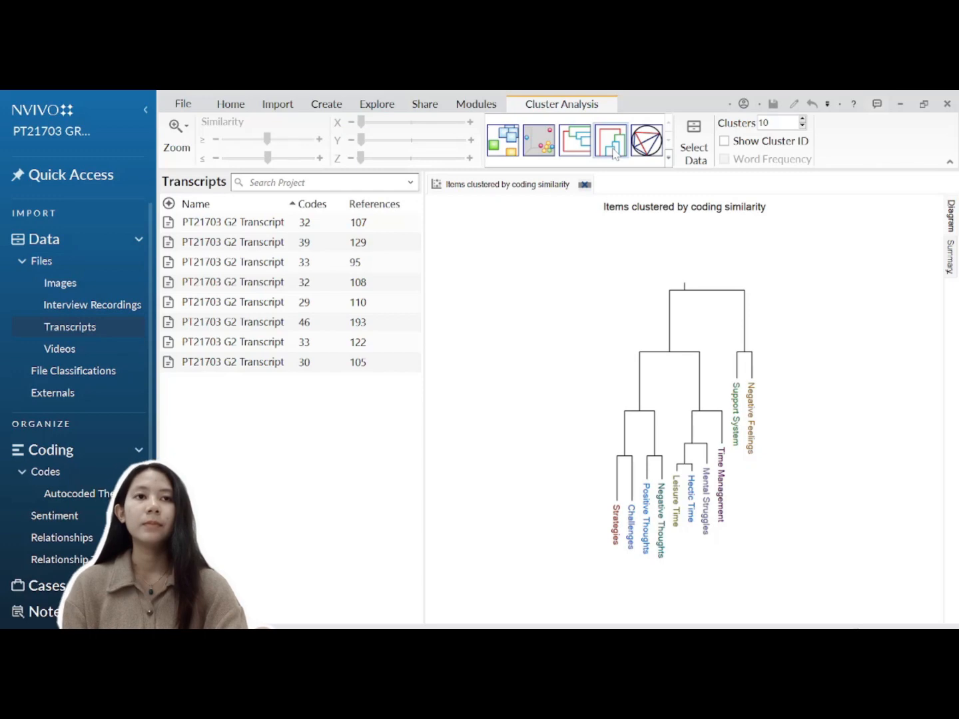
{"action": "left_click", "coordinate": [501, 148]}
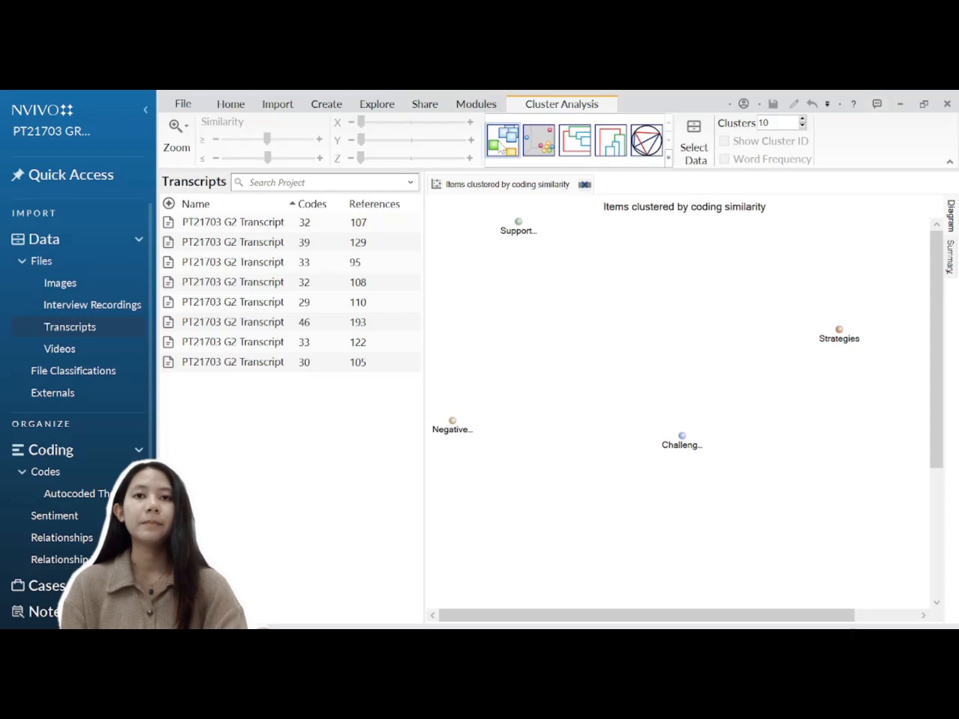
{"action": "left_click", "coordinate": [545, 148]}
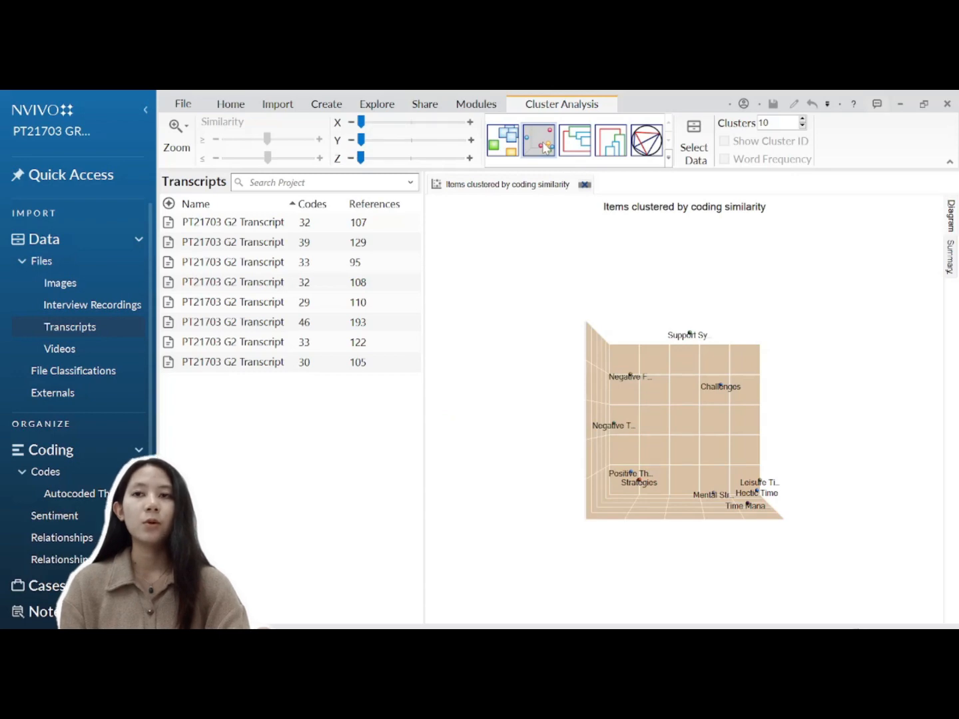
{"action": "left_click", "coordinate": [648, 144]}
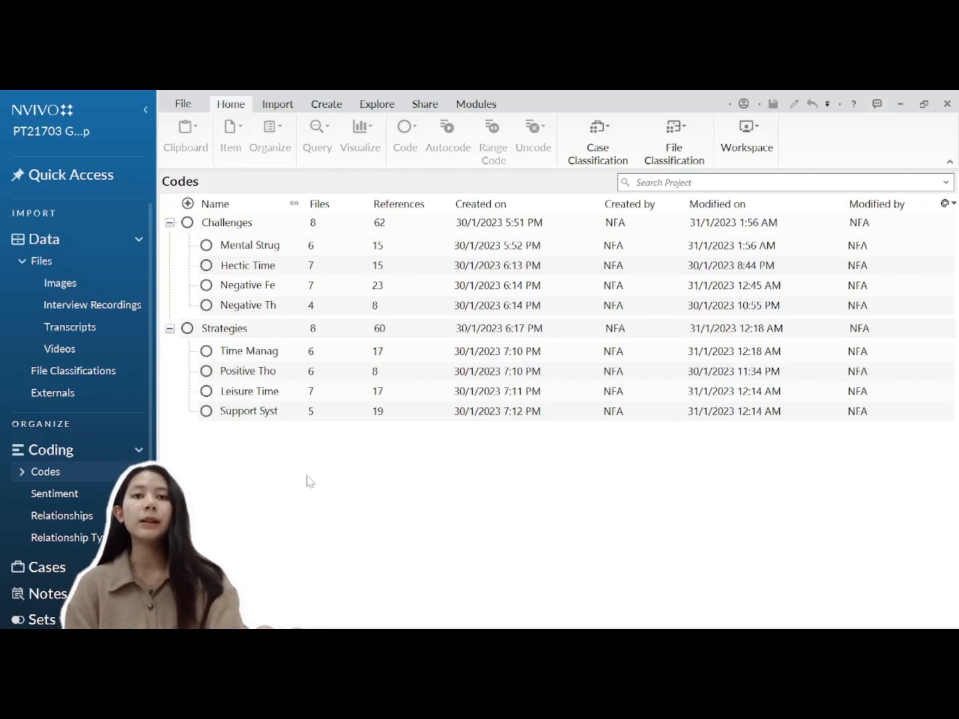
Step: Create an Explore Diagram for the Leisure Time code from Explore > Diagrams
{"action": "left_click", "coordinate": [273, 399]}
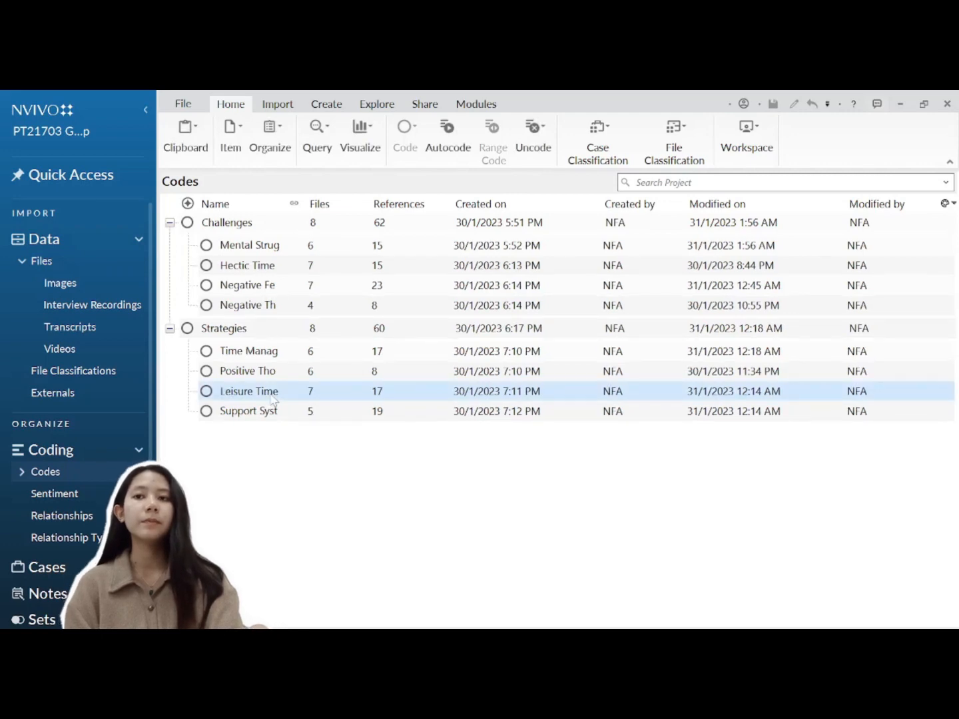
{"action": "left_click", "coordinate": [383, 106]}
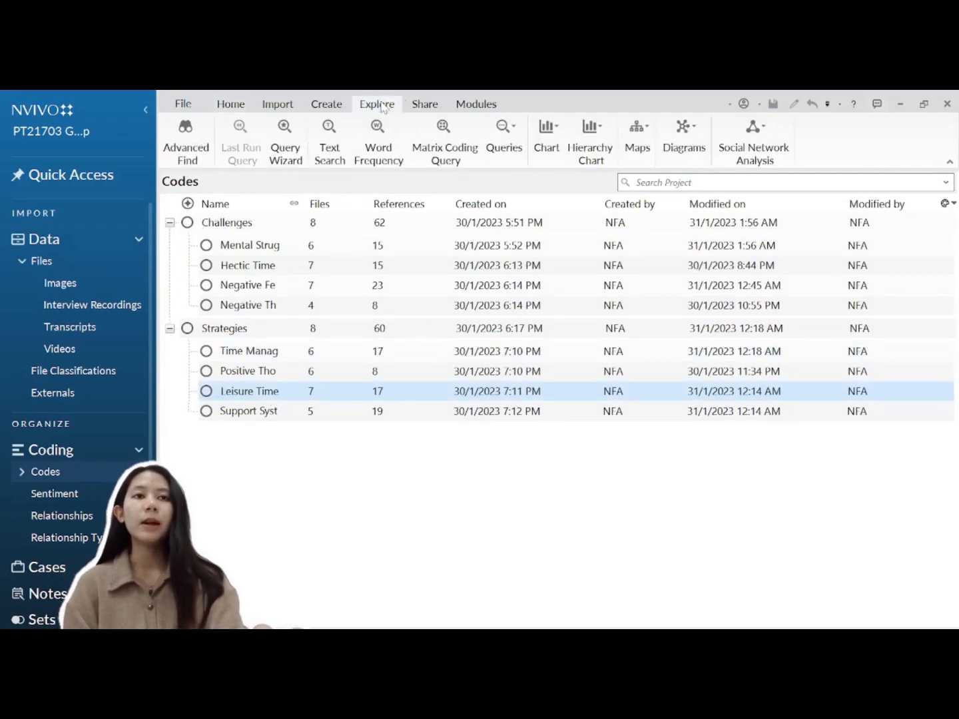
{"action": "left_click", "coordinate": [682, 137]}
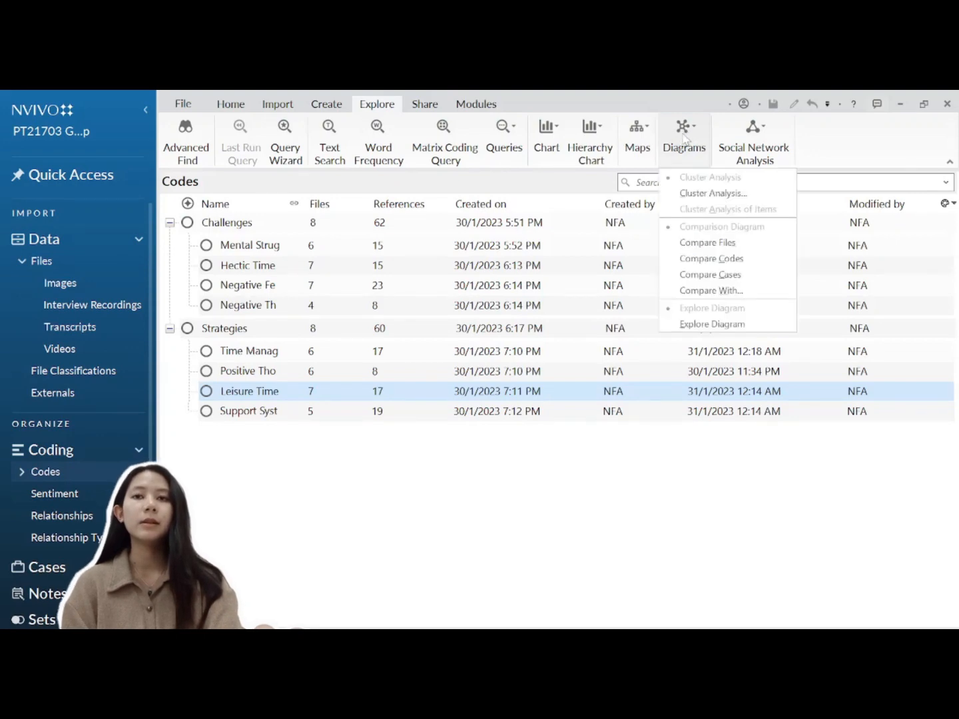
{"action": "left_click", "coordinate": [702, 326]}
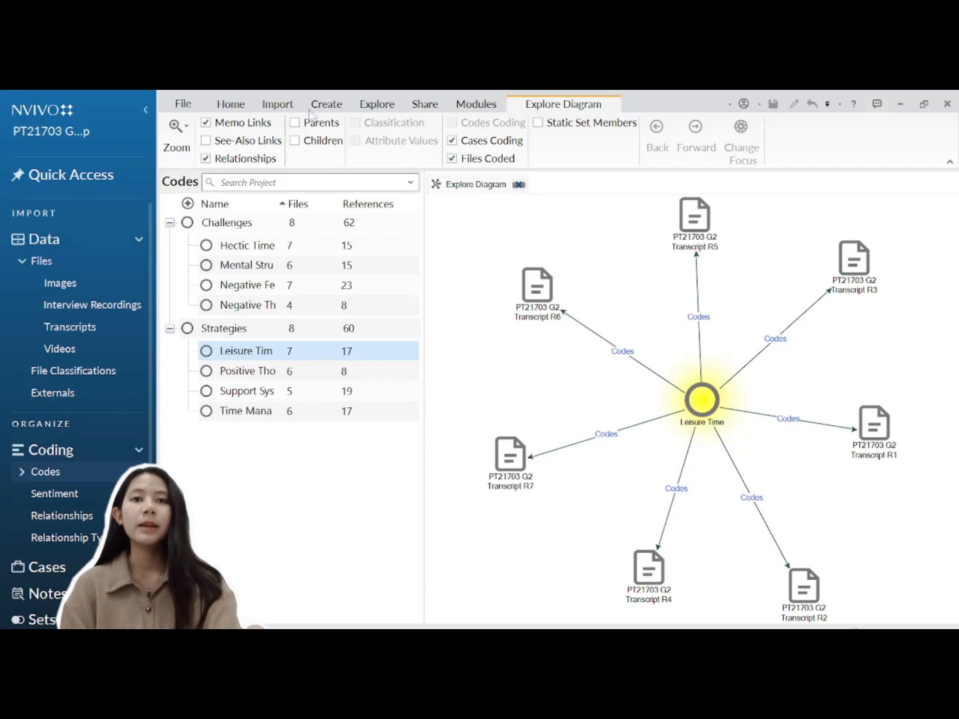
Step: Hide case coding, refocus the diagram on Transcript R1, then return to the Leisure Time focus
{"action": "left_click", "coordinate": [453, 141]}
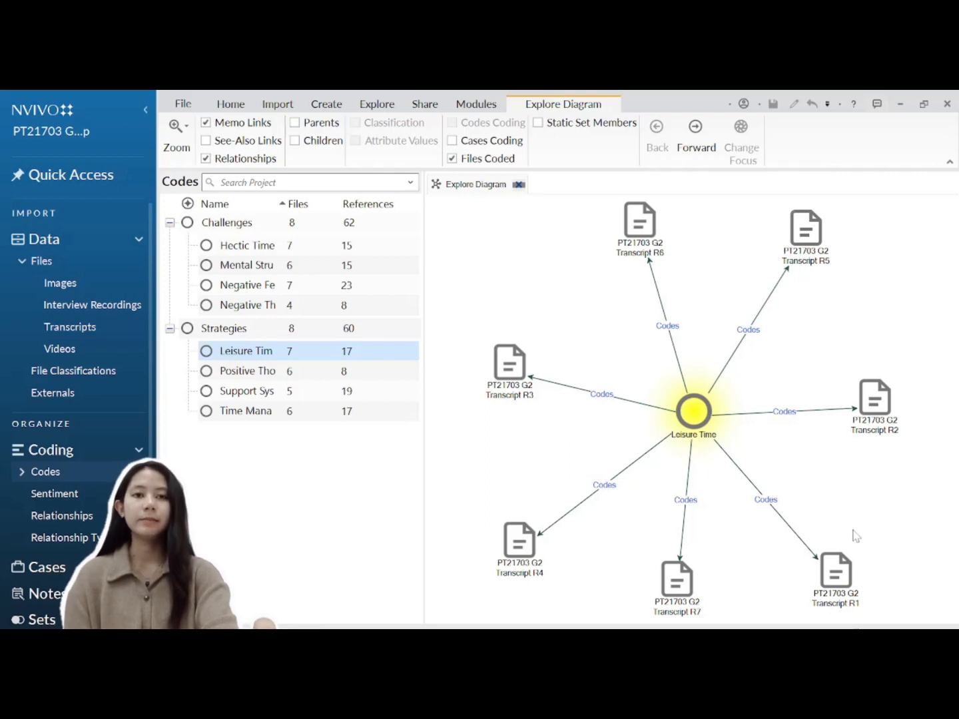
{"action": "left_click", "coordinate": [845, 574]}
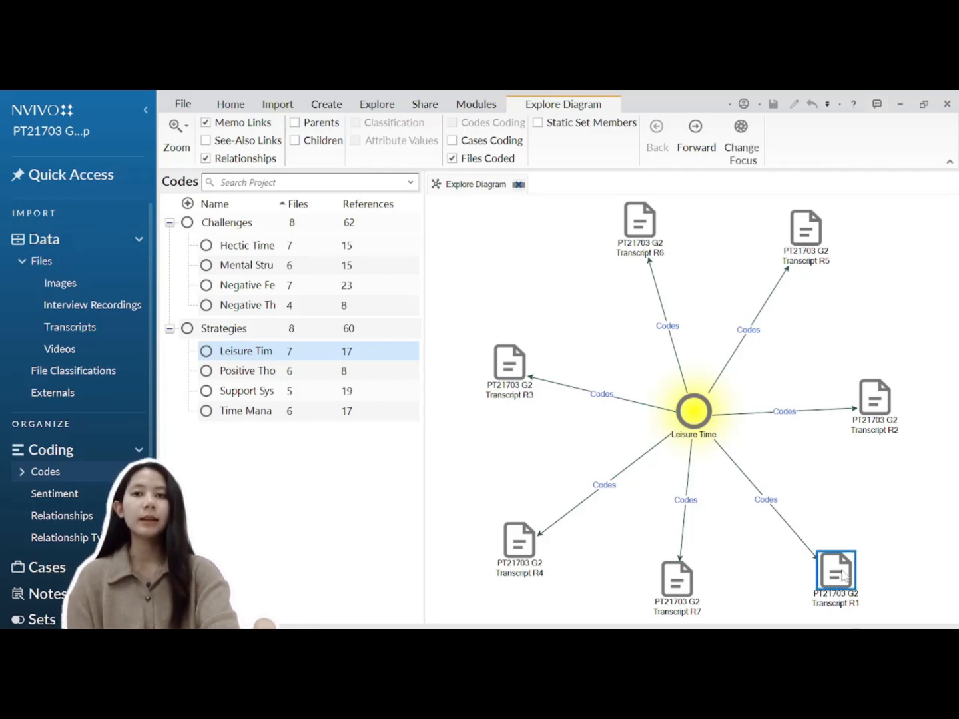
{"action": "left_click", "coordinate": [744, 160]}
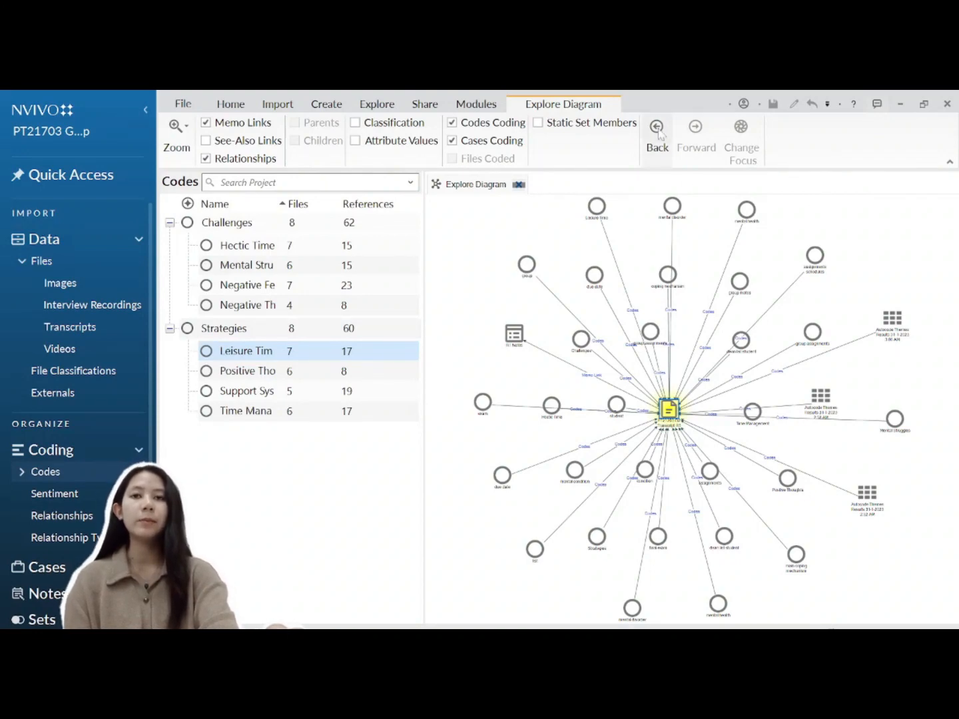
{"action": "left_click", "coordinate": [663, 152]}
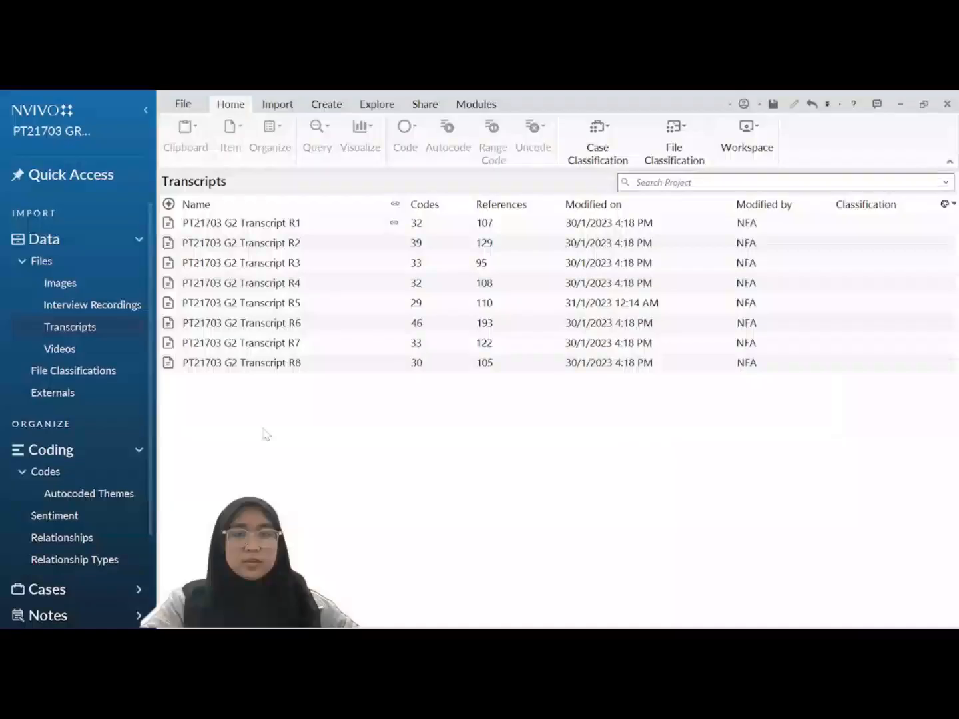
Step: Open the Maps folder under Visualizations in the project navigation
{"action": "scroll", "coordinate": [118, 496], "scroll_direction": "down", "scroll_amount": 3}
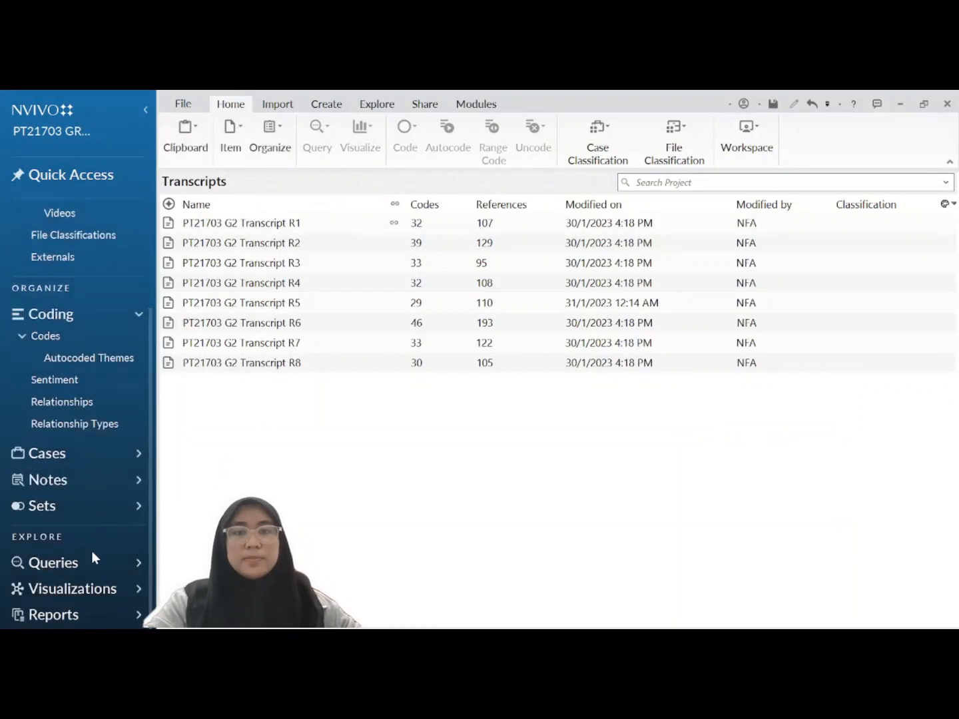
{"action": "left_click", "coordinate": [76, 590]}
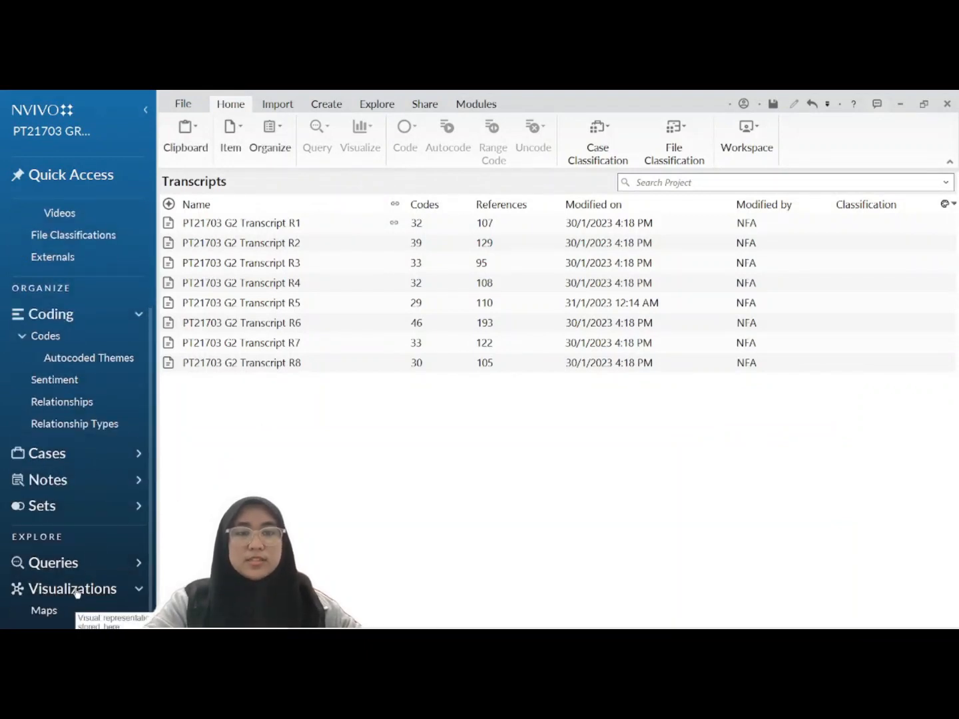
{"action": "left_click", "coordinate": [45, 612]}
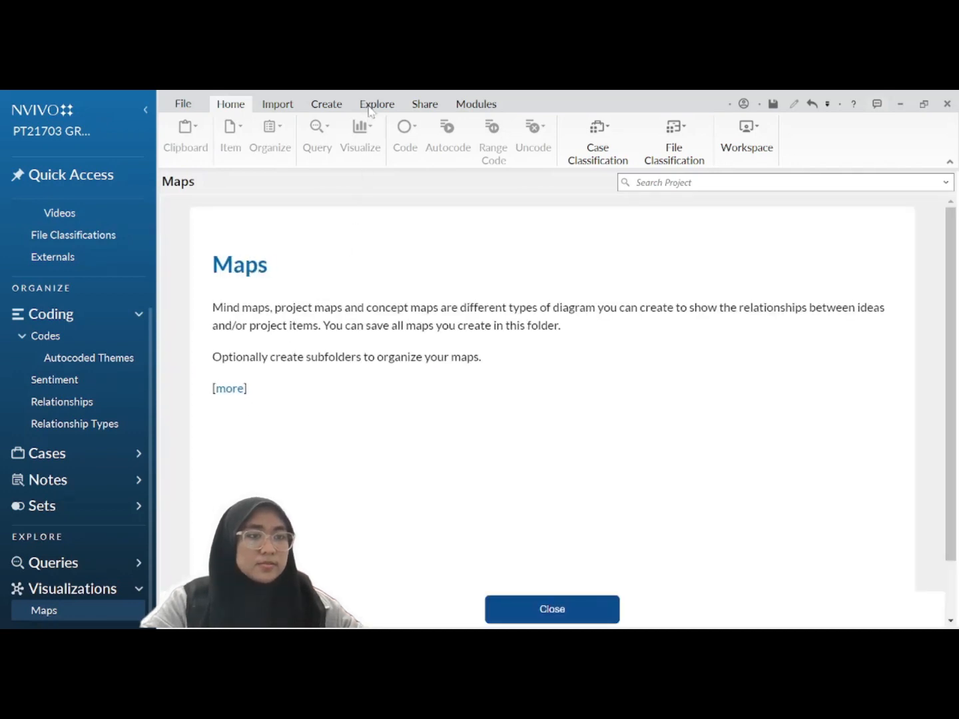
Step: Start a new Mind Map and type its name, Mental Health of Dean List Students
{"action": "left_click", "coordinate": [381, 105]}
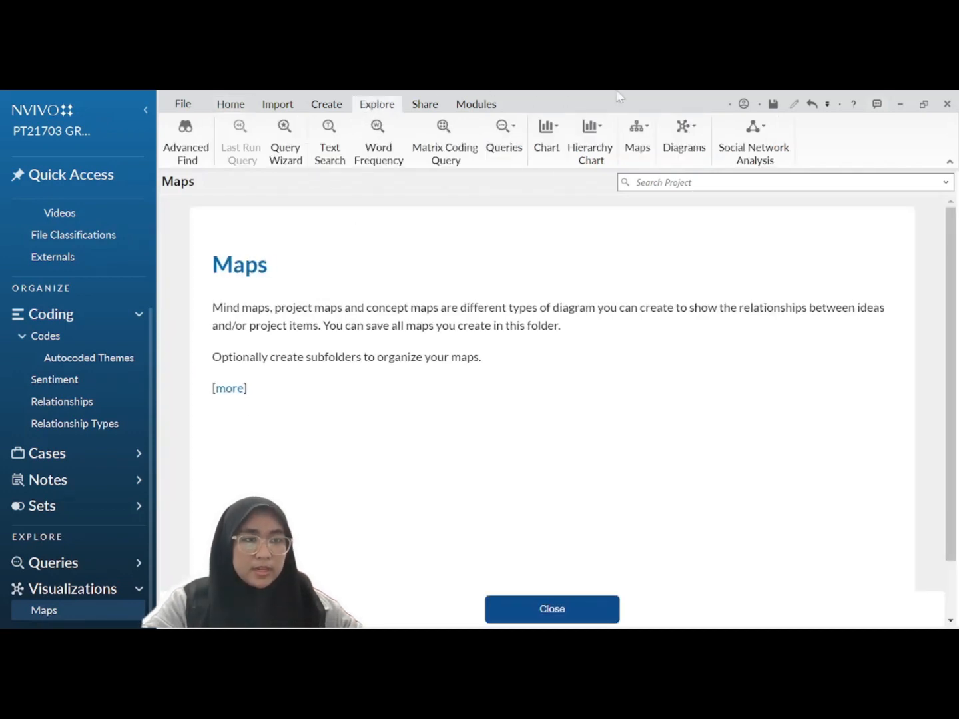
{"action": "left_click", "coordinate": [638, 150]}
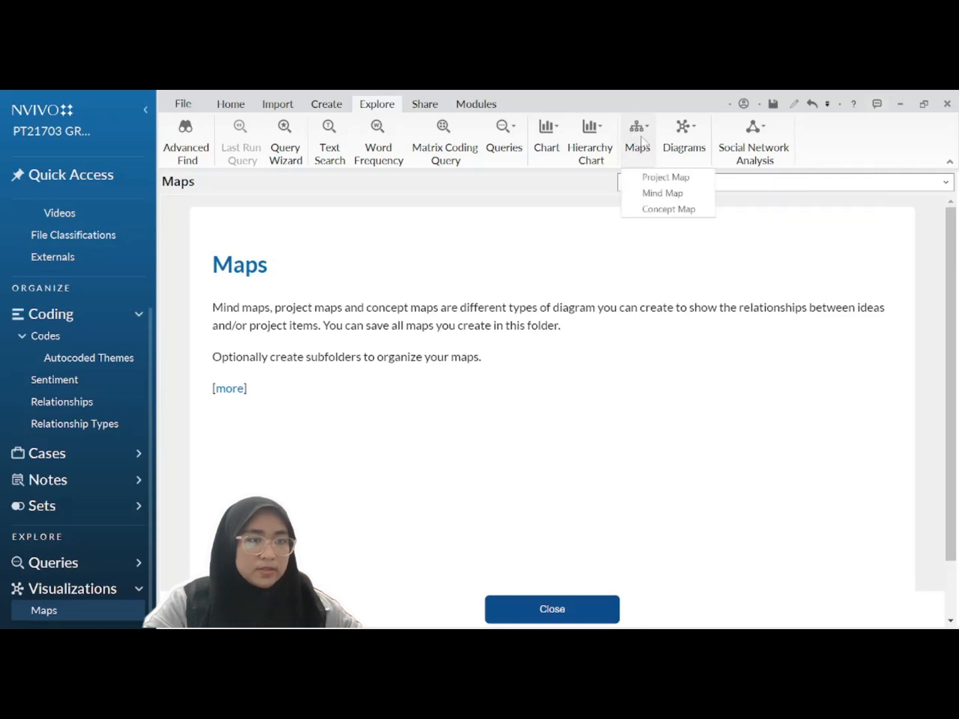
{"action": "left_click", "coordinate": [648, 193]}
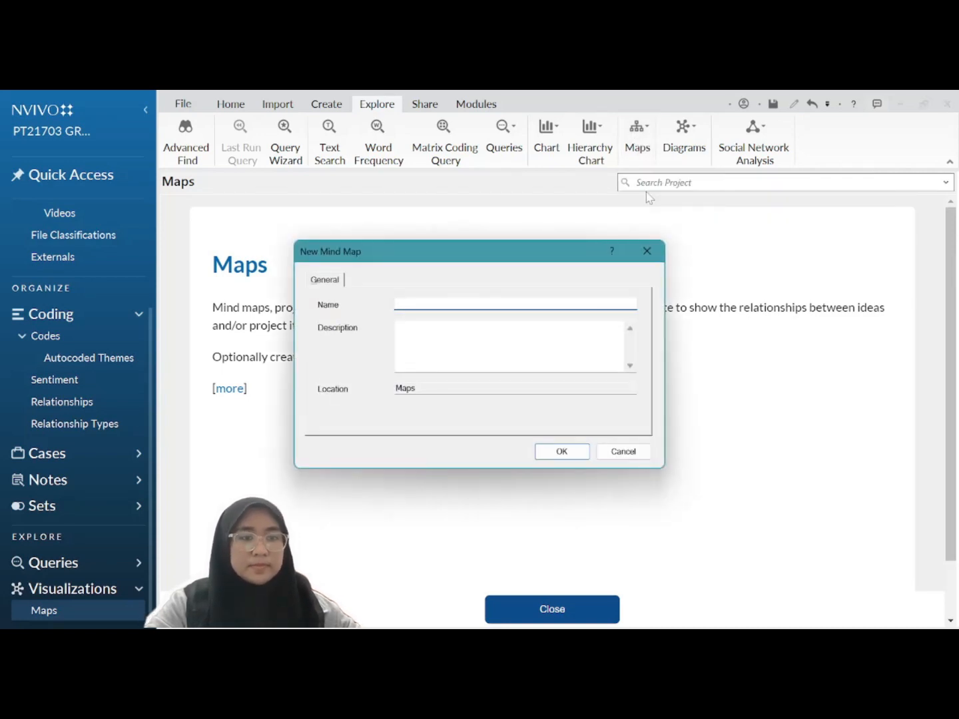
{"action": "type", "text": "Ment"}
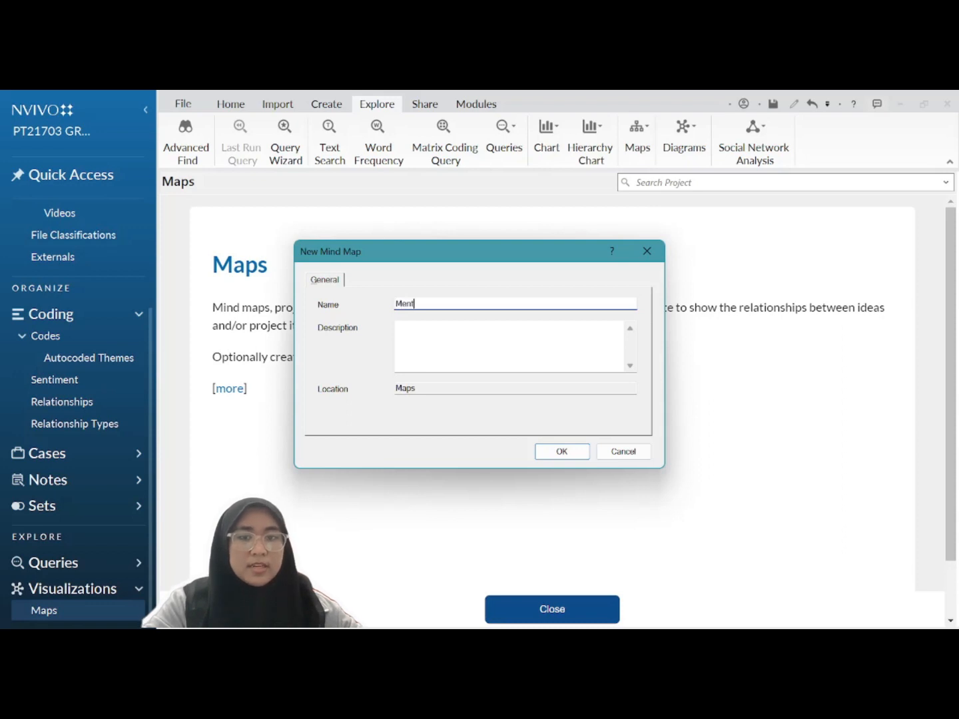
{"action": "type", "text": "al H"}
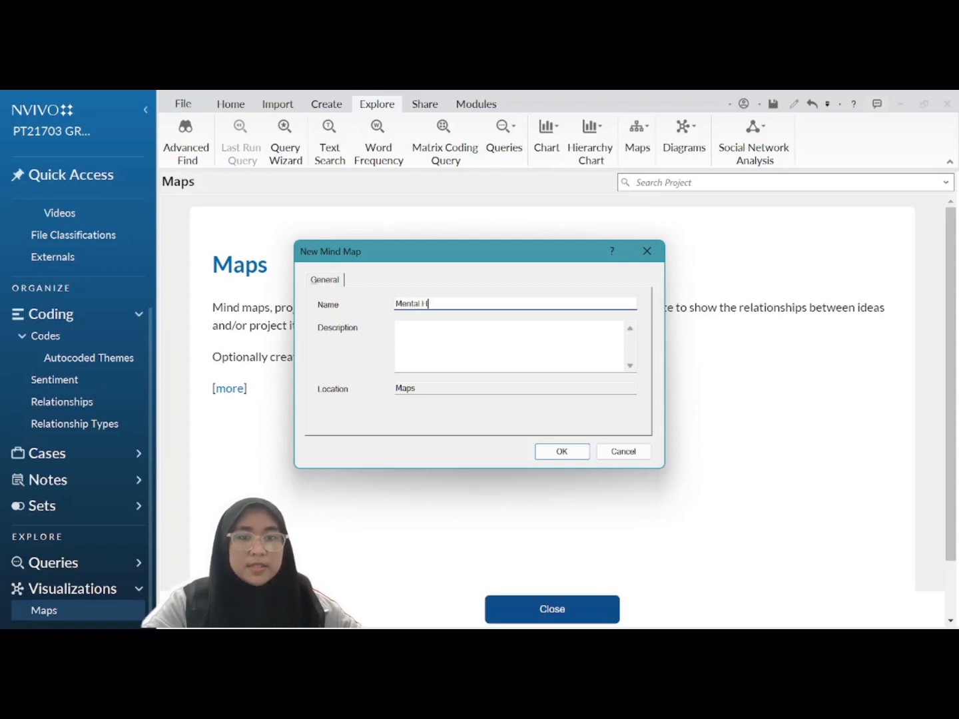
{"action": "type", "text": "ealt"}
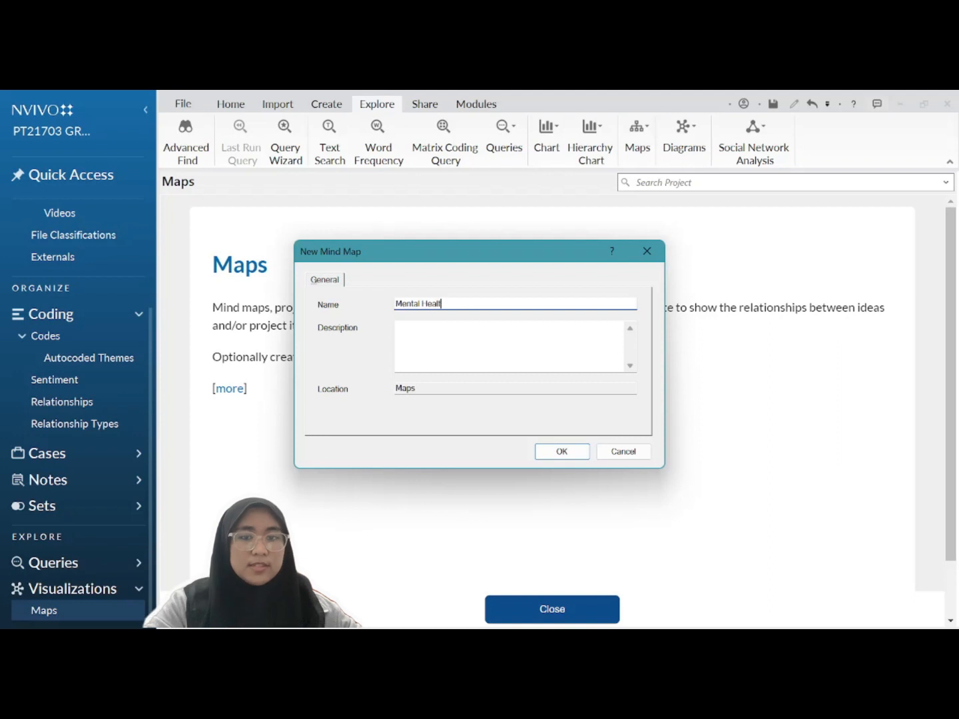
{"action": "type", "text": "h of D"}
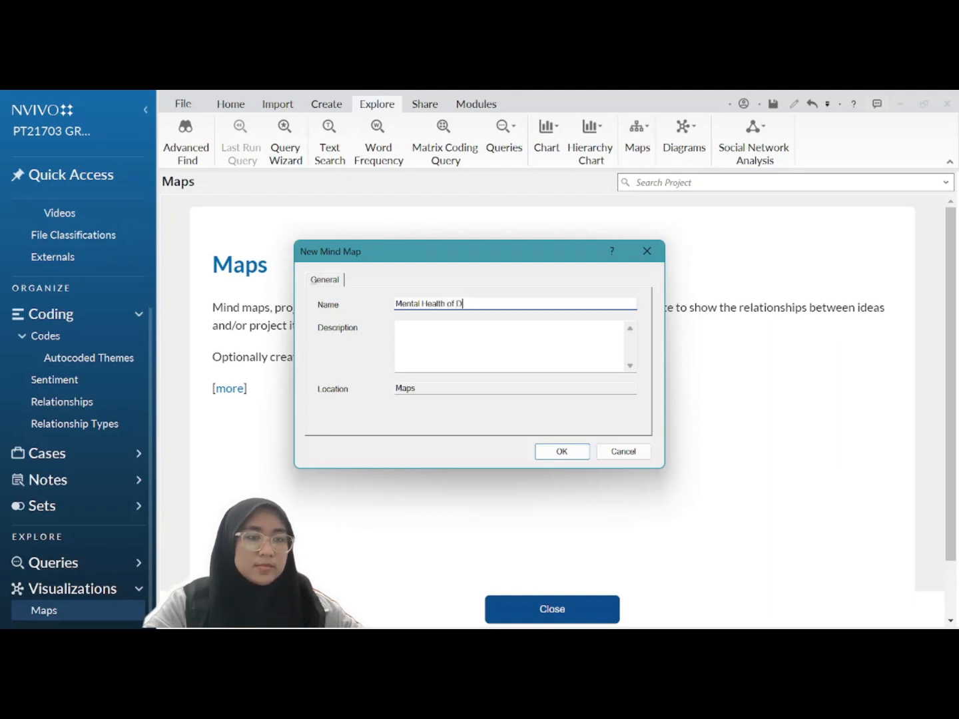
{"action": "type", "text": "ean "}
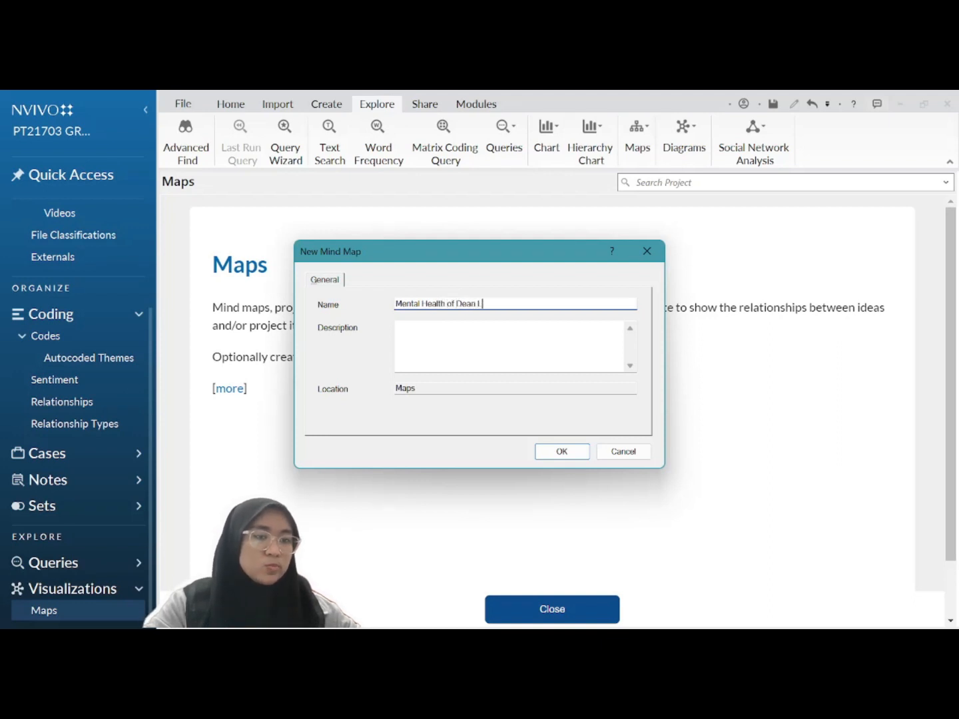
{"action": "type", "text": "List S"}
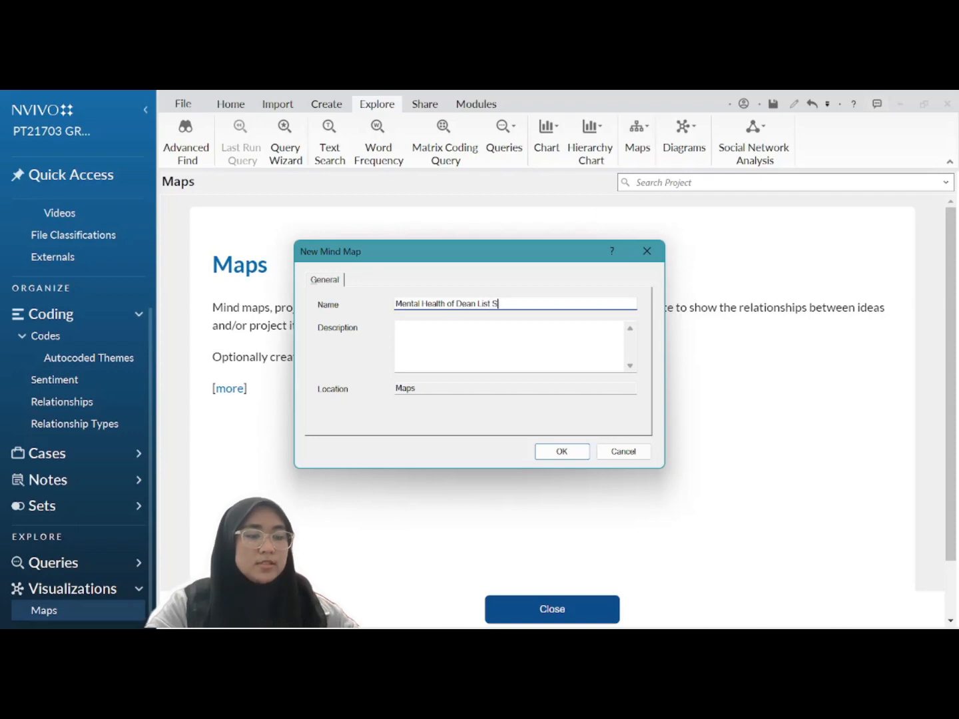
{"action": "type", "text": "tudents"}
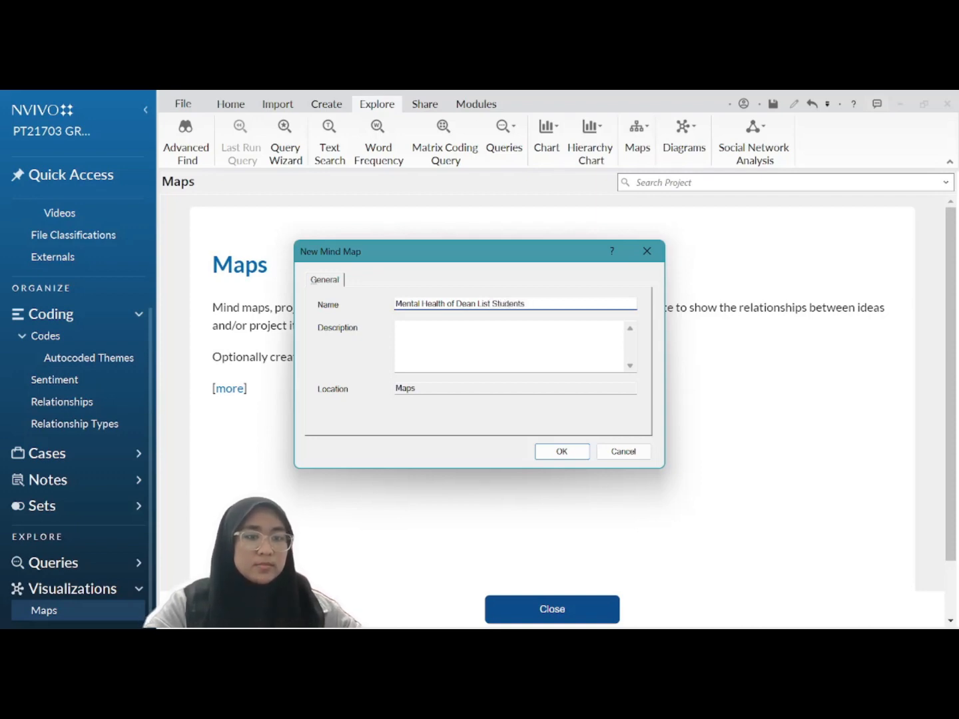
Step: Create the map, label the central idea Mental Health of Dean List Students, and add a Challenges branch
{"action": "left_click", "coordinate": [568, 454]}
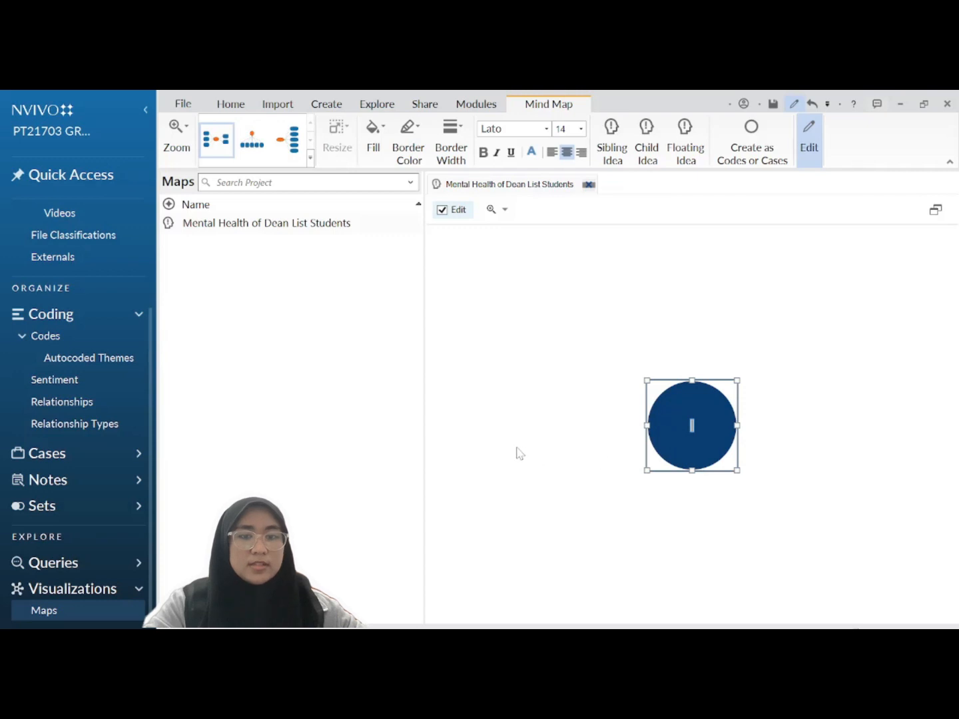
{"action": "type", "text": "Men"}
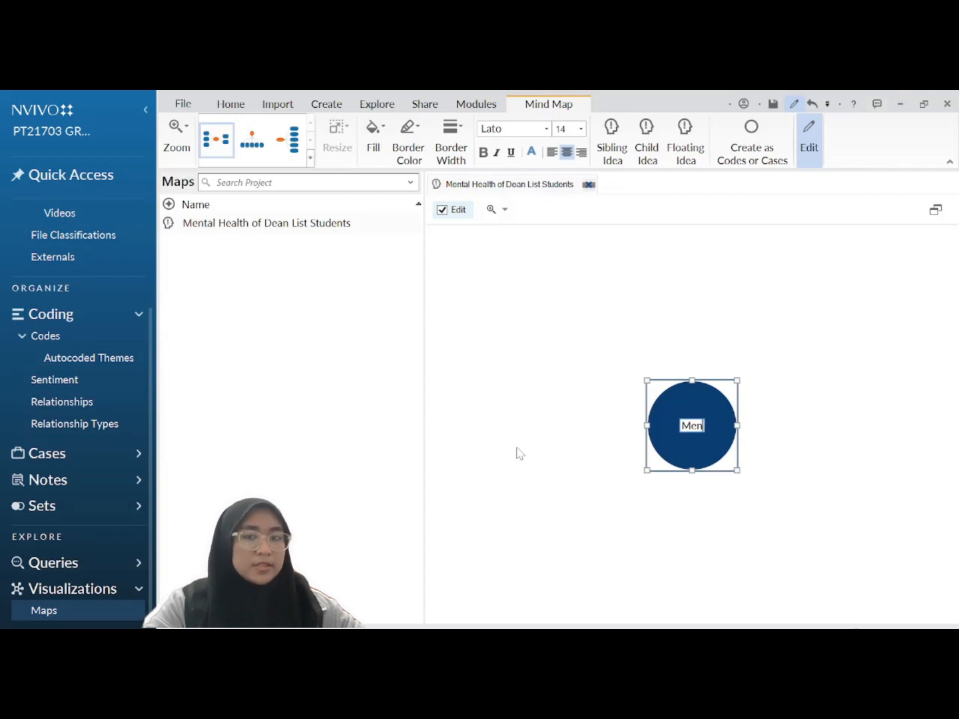
{"action": "type", "text": "tal He"}
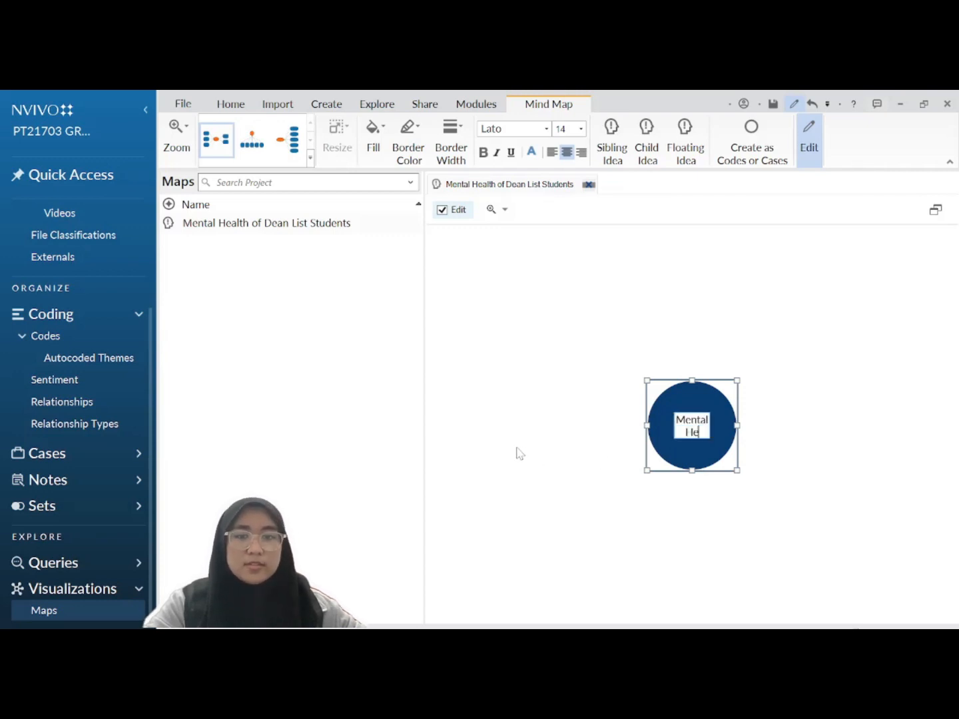
{"action": "type", "text": "alth o"}
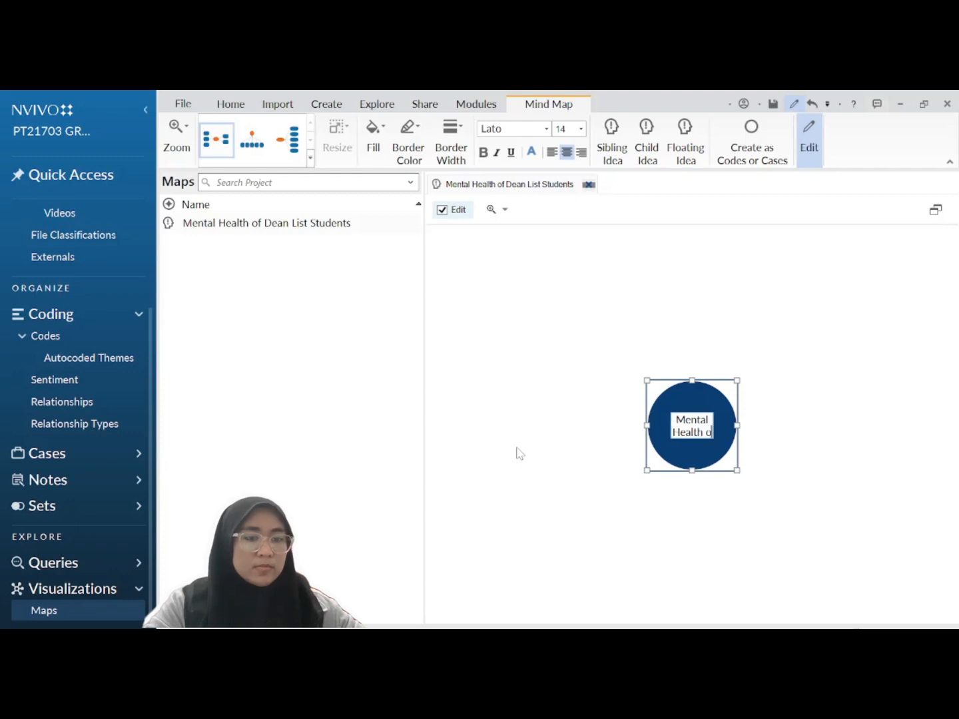
{"action": "type", "text": "f Dean List Students"}
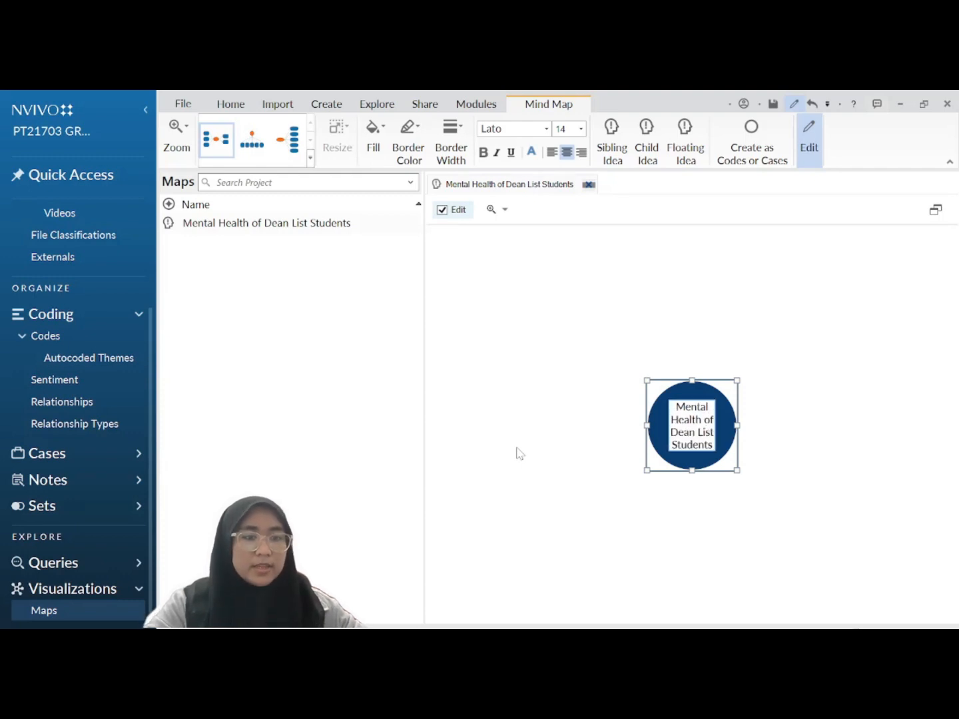
{"action": "key", "text": "Return"}
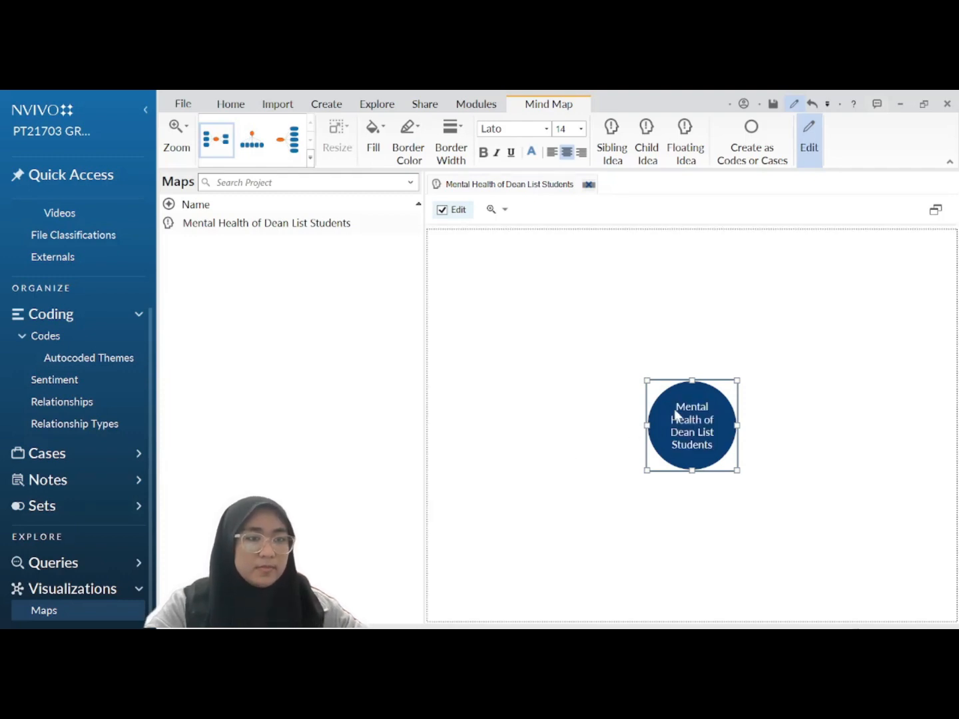
{"action": "left_click", "coordinate": [616, 153]}
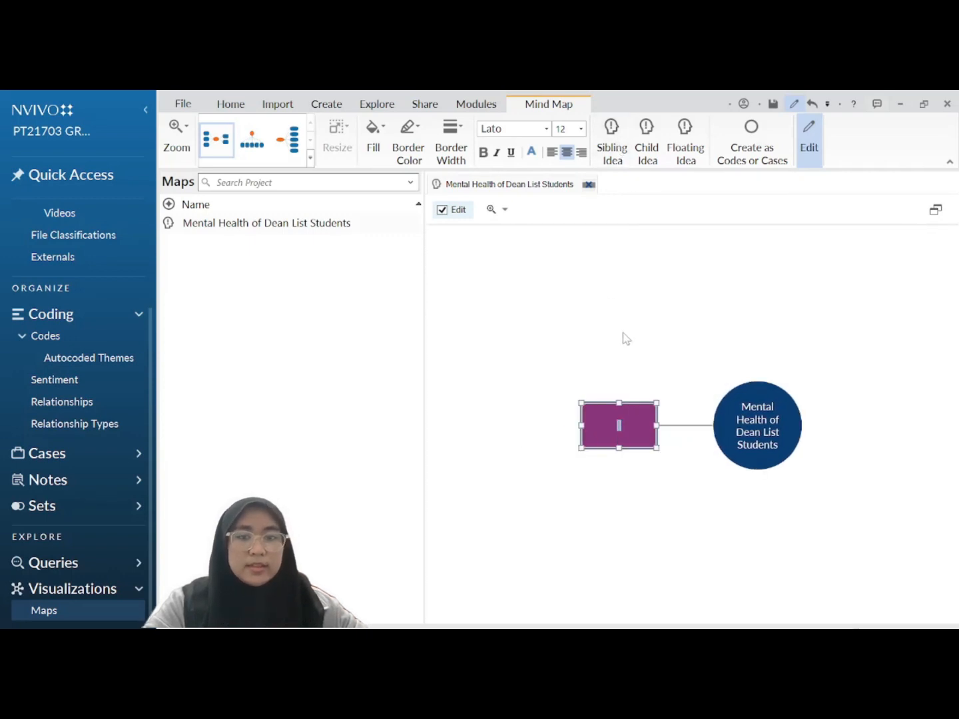
{"action": "type", "text": "c"}
{"action": "type", "text": "a"}
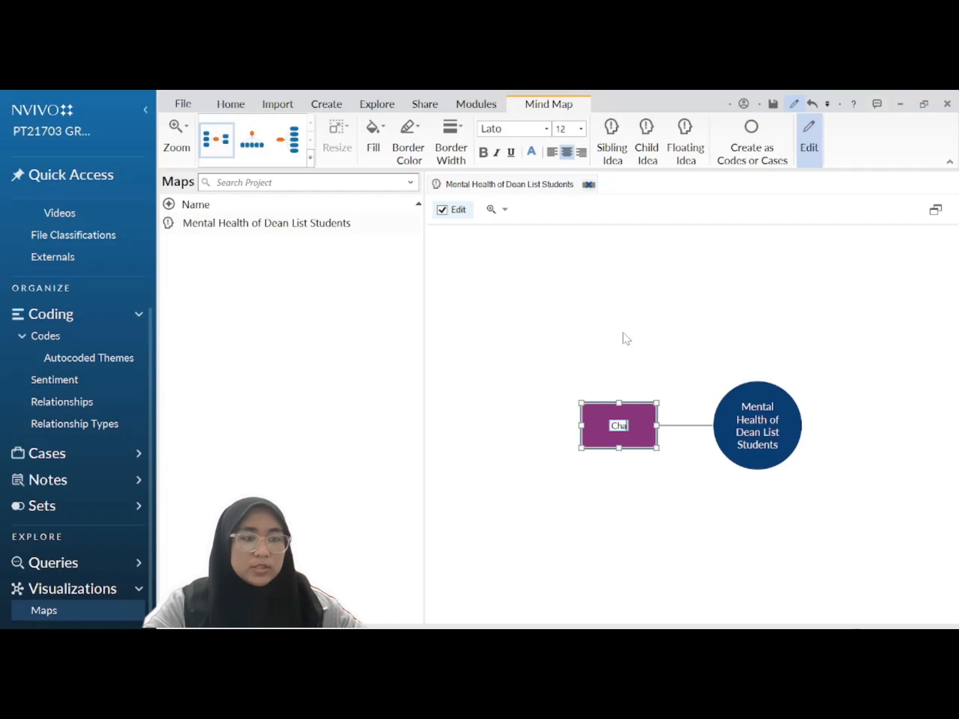
{"action": "type", "text": "llenges"}
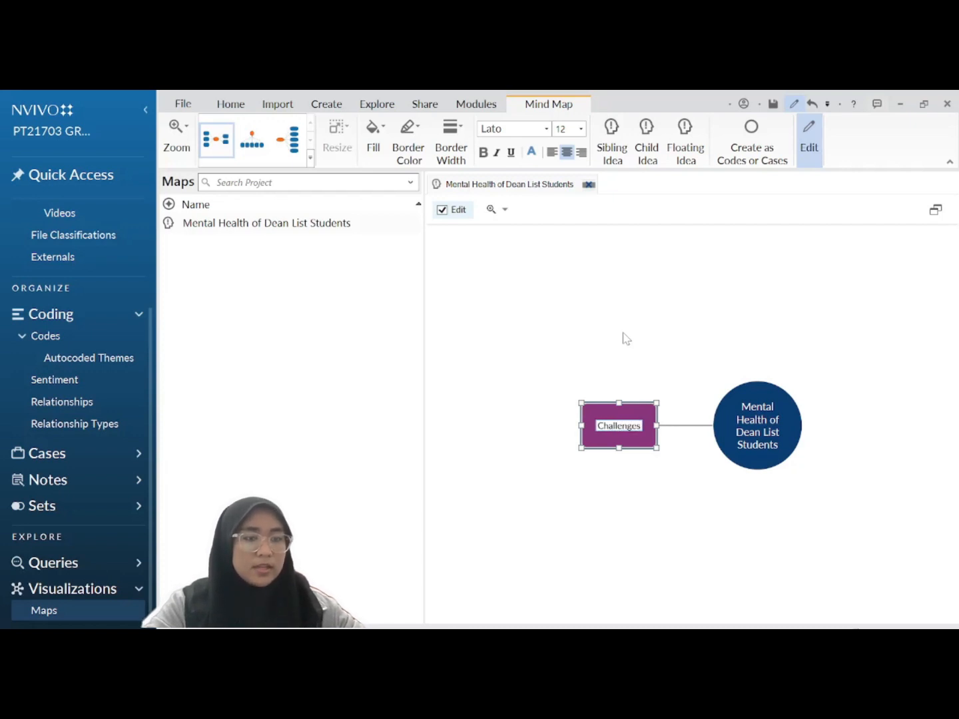
Step: Add a second branch named Strategies off the central idea
{"action": "left_click", "coordinate": [778, 402]}
{"action": "left_click", "coordinate": [618, 146]}
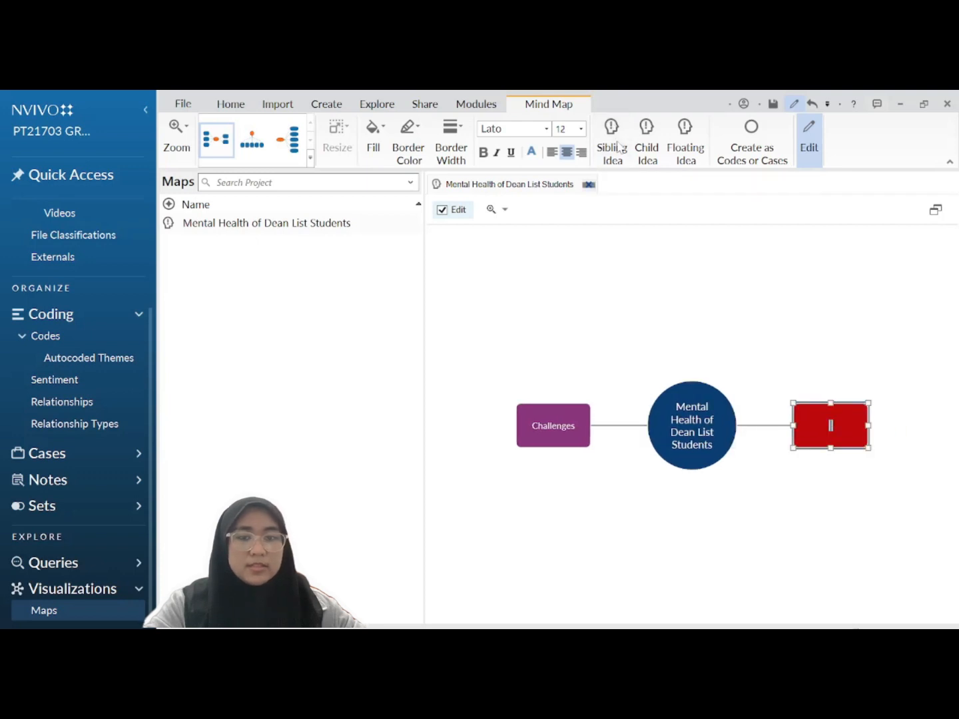
{"action": "type", "text": "Strategies"}
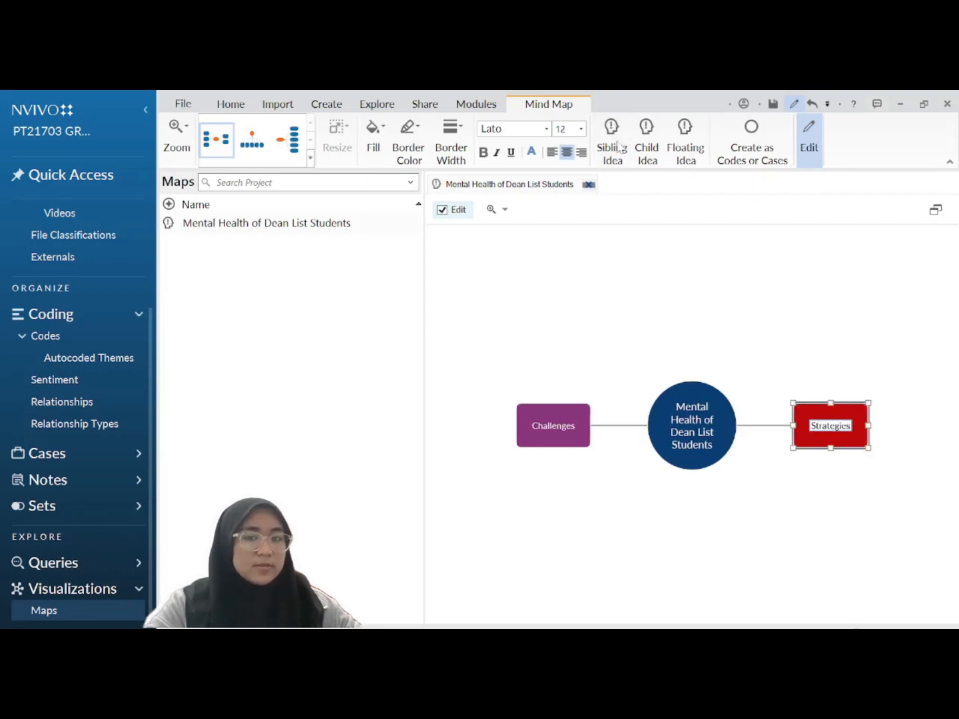
{"action": "key", "text": "Return"}
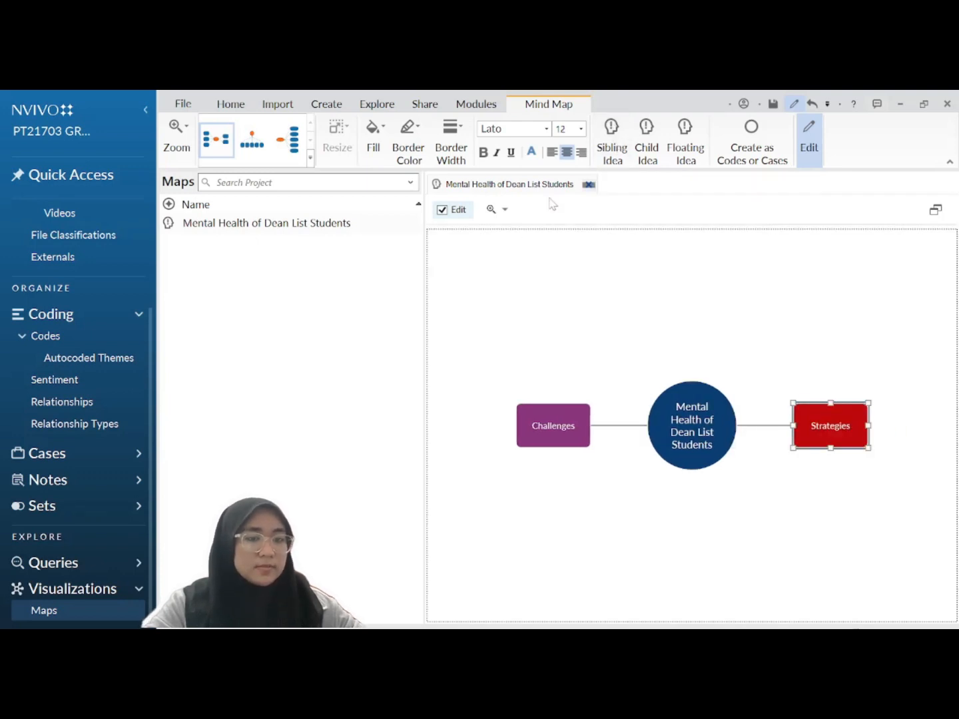
{"action": "left_click", "coordinate": [548, 421]}
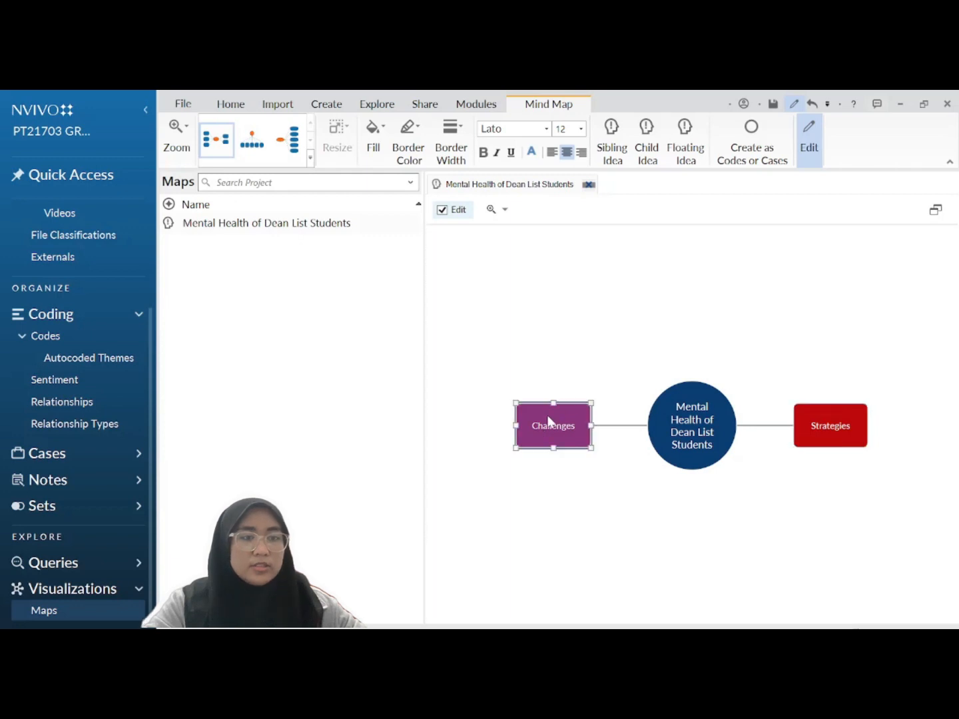
Step: Add child ideas Hectic Time, Mental Struggles, Negative Feelings and Negative Thoughts under Challenges
{"action": "left_click", "coordinate": [646, 150]}
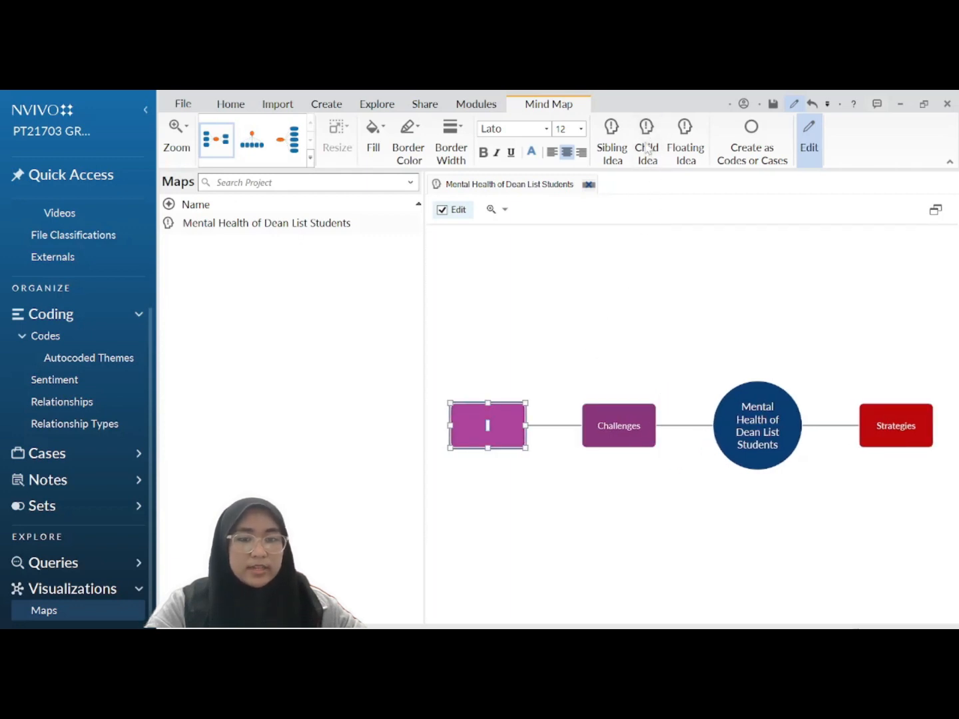
{"action": "type", "text": "He"}
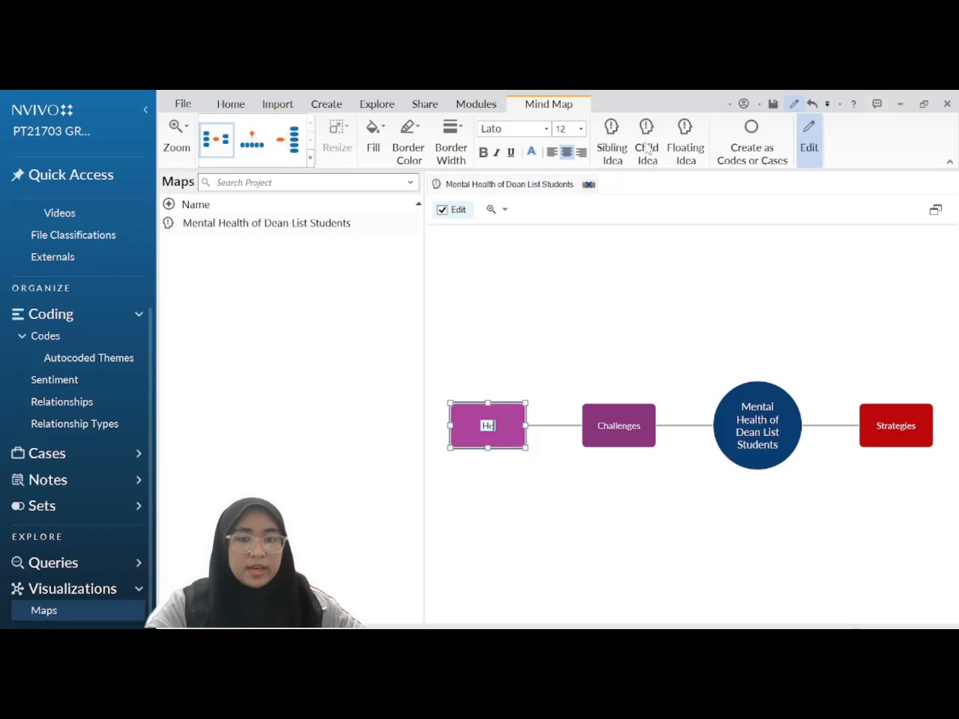
{"action": "type", "text": "ctic"}
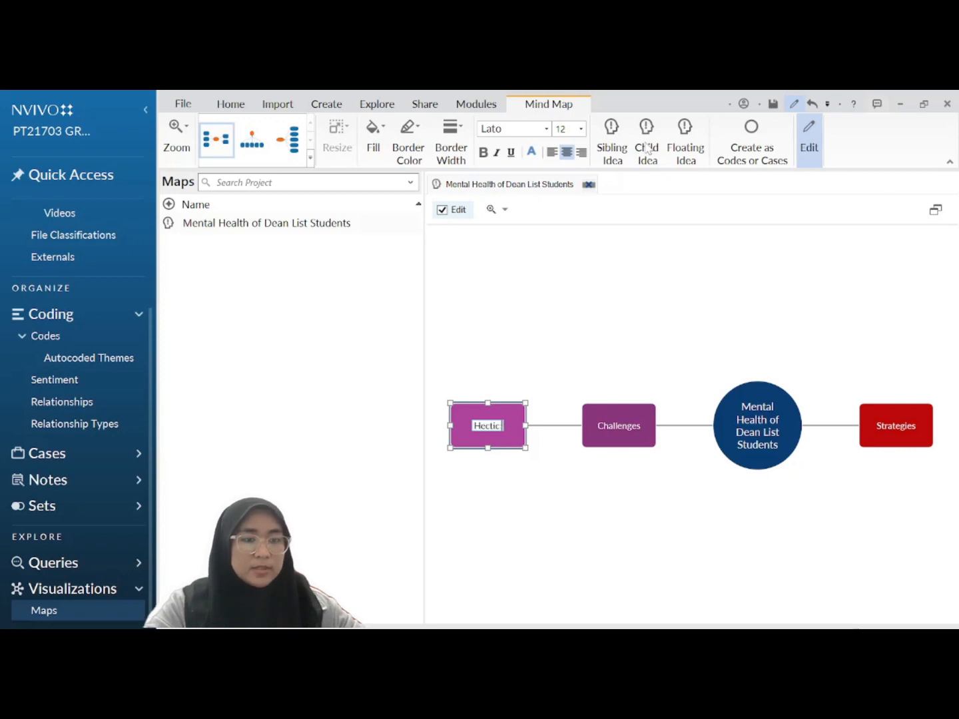
{"action": "type", "text": " Time"}
{"action": "left_click", "coordinate": [636, 442]}
{"action": "left_click", "coordinate": [649, 149]}
{"action": "type", "text": "Mental Struggles"}
{"action": "left_click", "coordinate": [627, 414]}
{"action": "left_click", "coordinate": [648, 148]}
{"action": "type", "text": "Negative"}
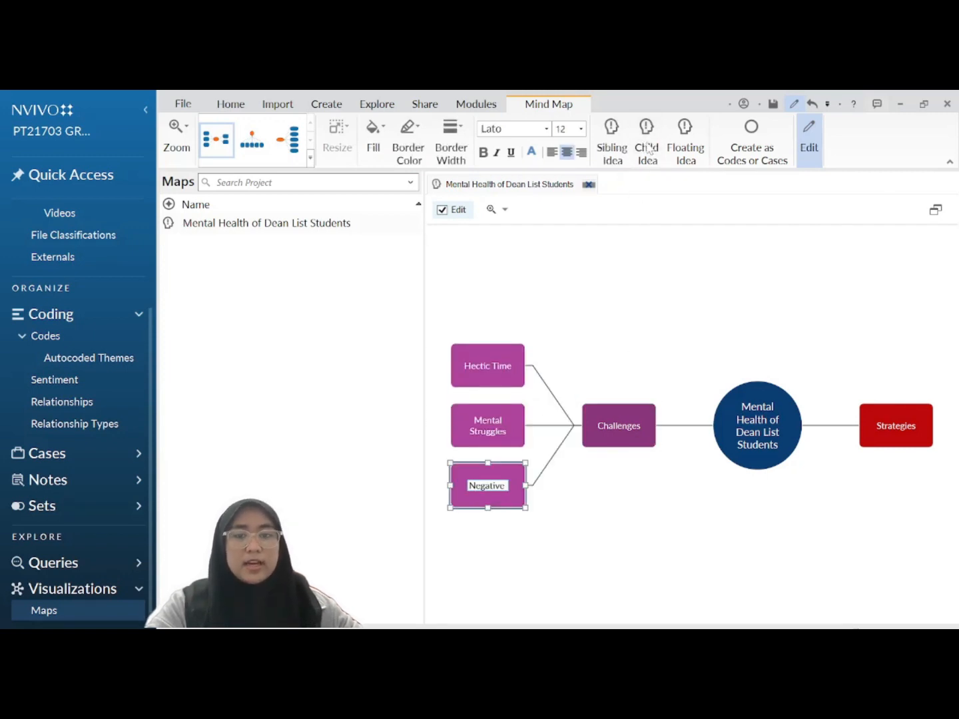
{"action": "type", "text": " Feelings"}
{"action": "left_click", "coordinate": [628, 411]}
{"action": "left_click", "coordinate": [648, 149]}
{"action": "type", "text": "Negative Thoughts"}
{"action": "key", "text": "Return"}
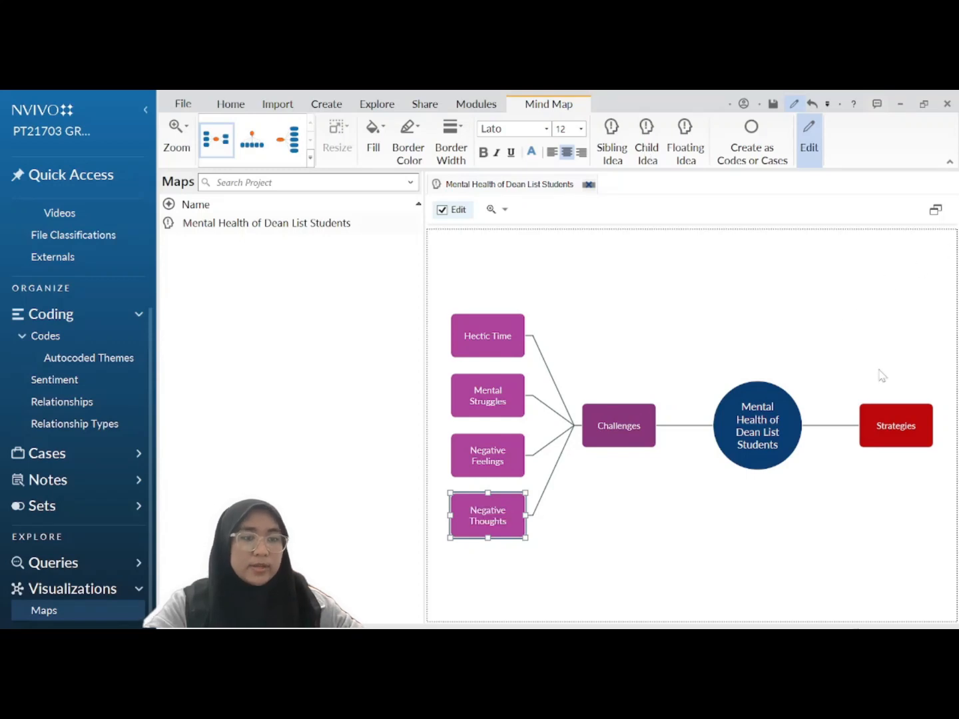
Step: Add child ideas Leisure Time and Positive Thoughts under Strategies, plus a third child
{"action": "left_click", "coordinate": [883, 411]}
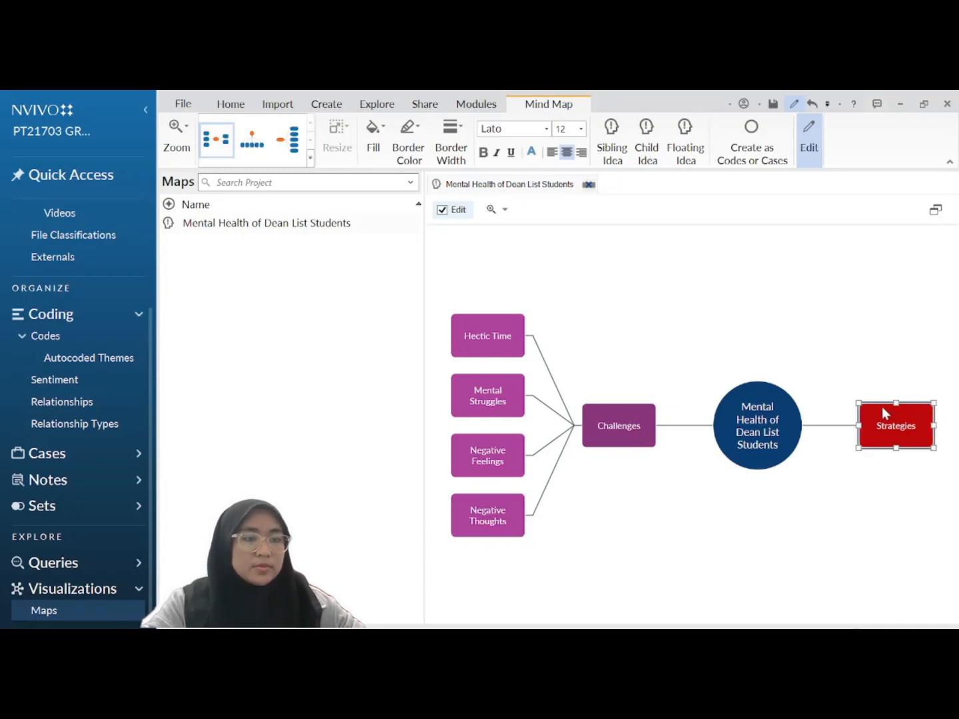
{"action": "left_click", "coordinate": [651, 149]}
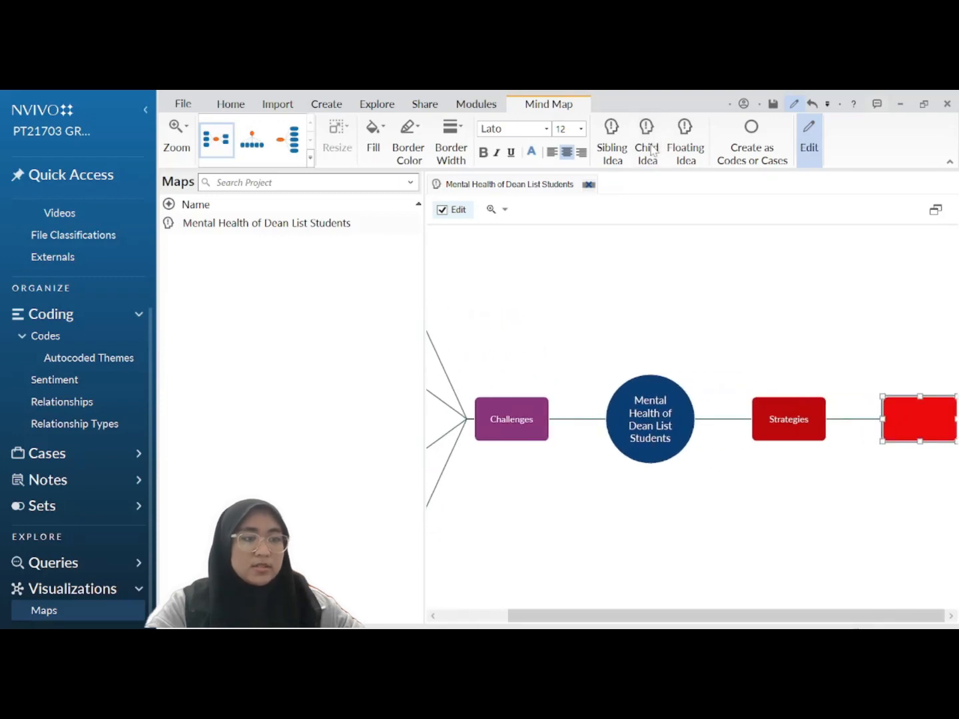
{"action": "type", "text": "Leisure Time"}
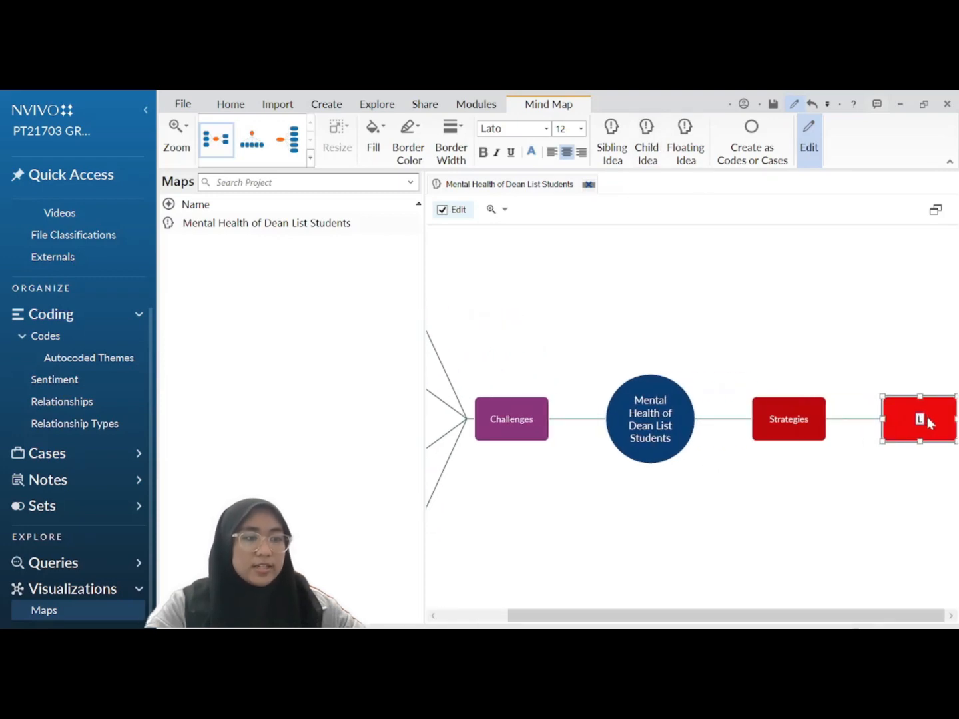
{"action": "left_click", "coordinate": [788, 419]}
{"action": "left_click", "coordinate": [647, 150]}
{"action": "type", "text": "Positive Thoughts"}
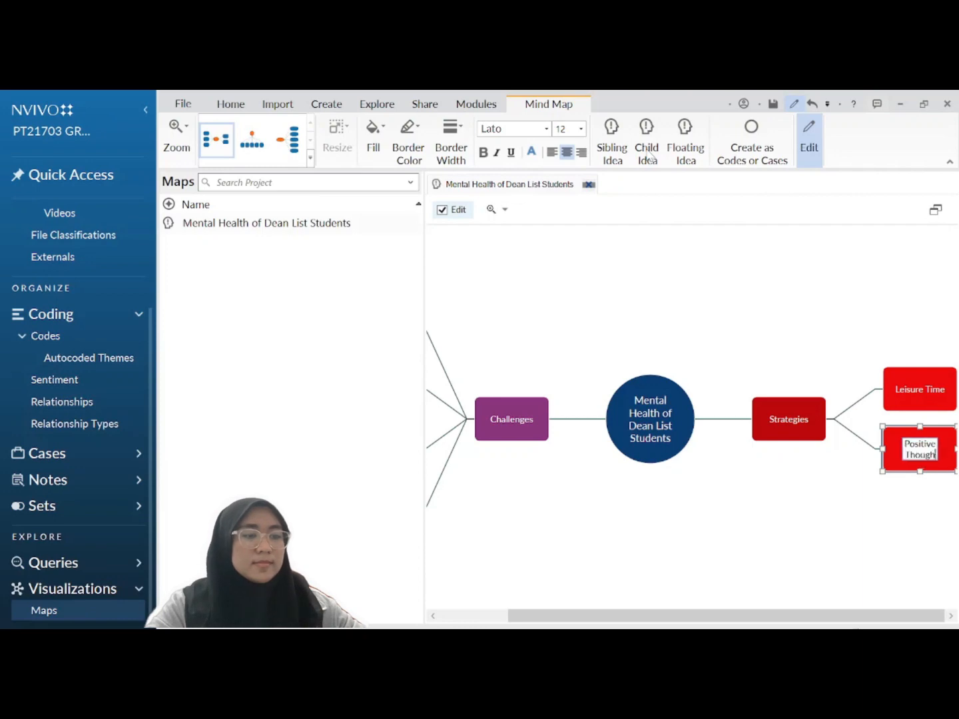
{"action": "left_click", "coordinate": [796, 420]}
{"action": "left_click", "coordinate": [647, 149]}
Step: Name the third Strategies child Support System, turn on Edit mode, and add a floating idea
{"action": "type", "text": "Support System"}
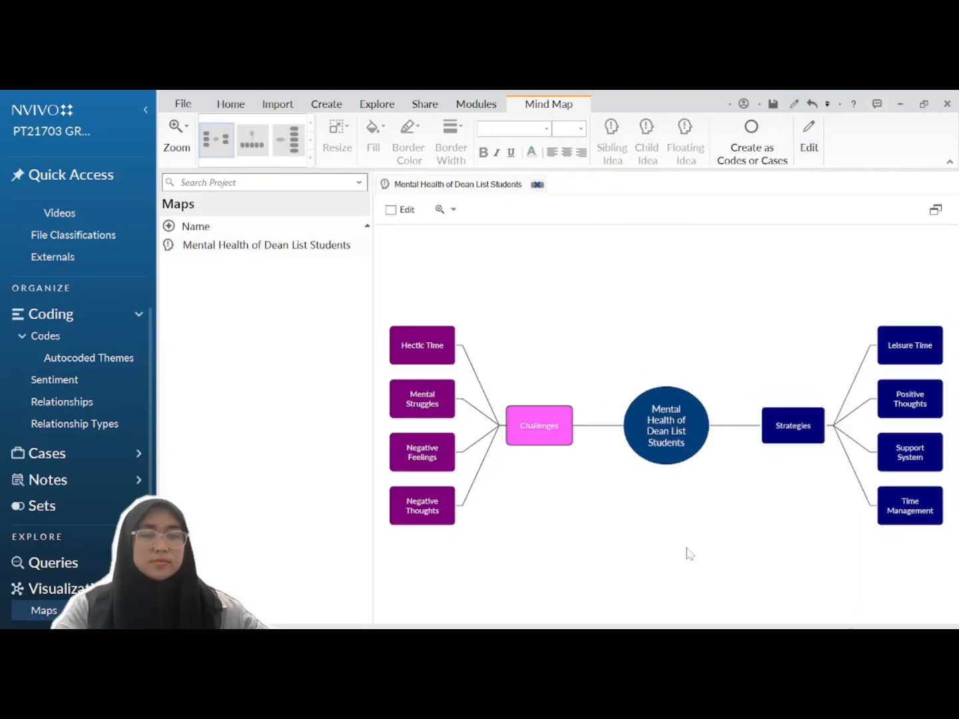
{"action": "left_click", "coordinate": [405, 212]}
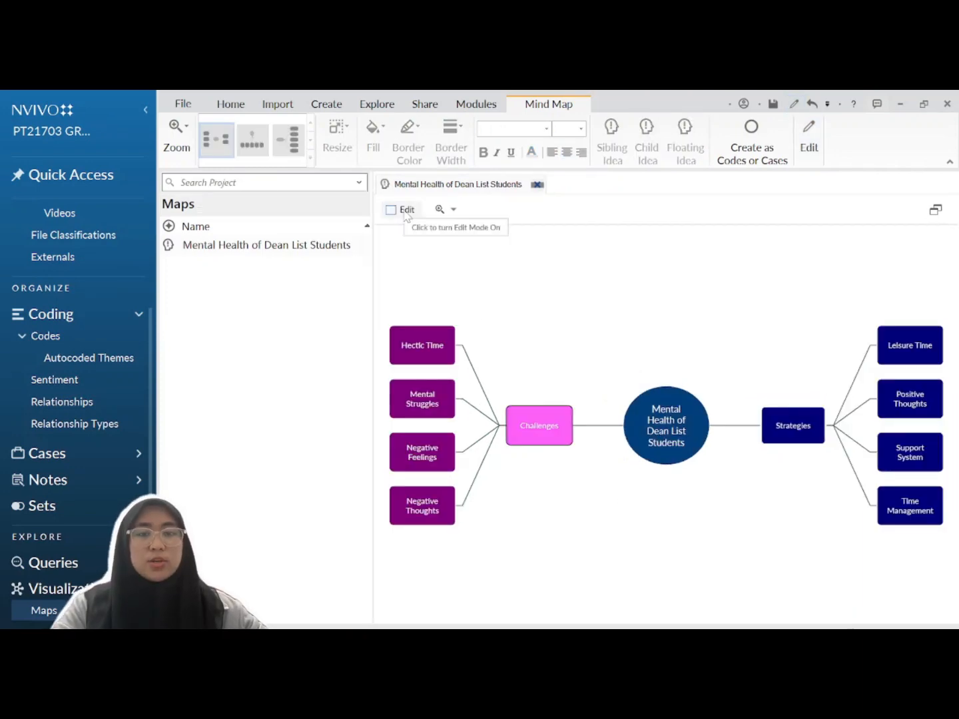
{"action": "left_click", "coordinate": [402, 214]}
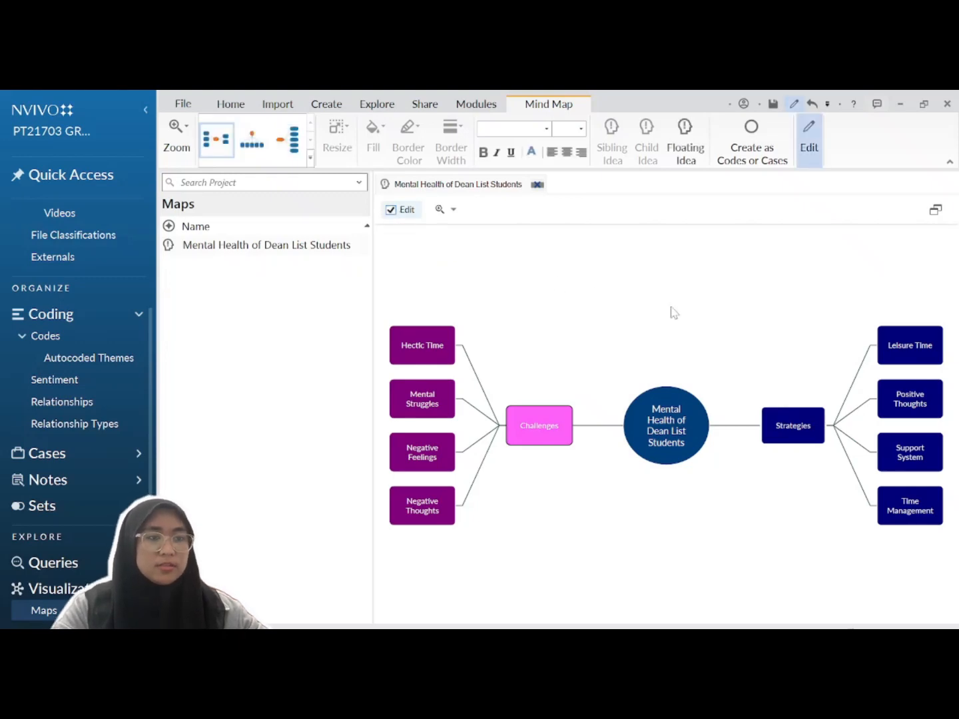
{"action": "left_click", "coordinate": [687, 143]}
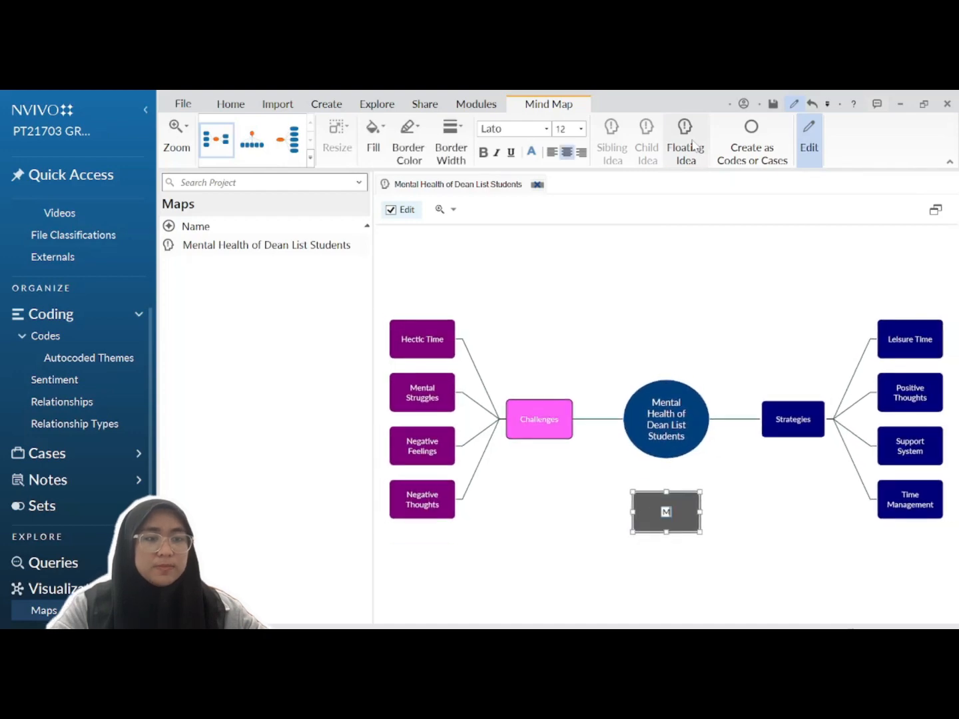
Step: Label the floating idea Mental Condition and drag it above the central idea
{"action": "type", "text": "Menta"}
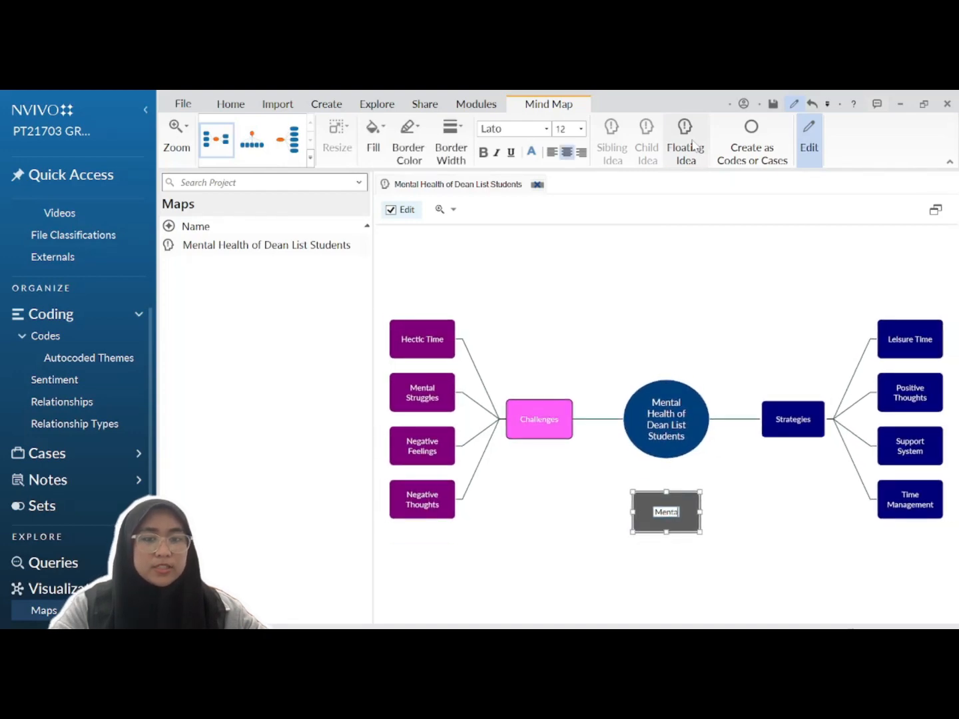
{"action": "type", "text": "l Cond"}
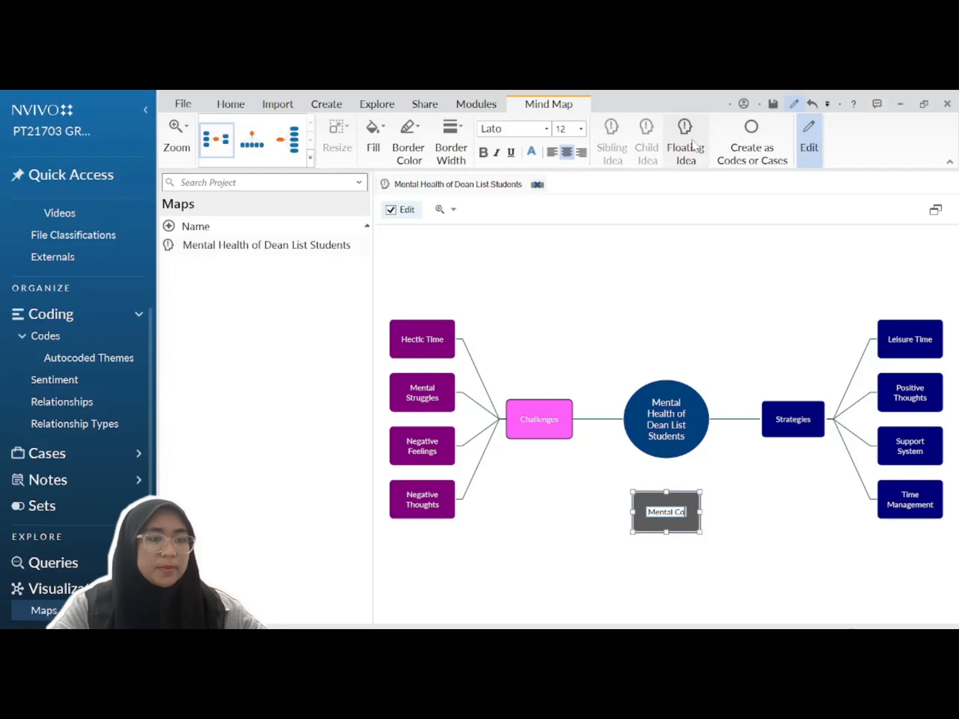
{"action": "type", "text": "ition"}
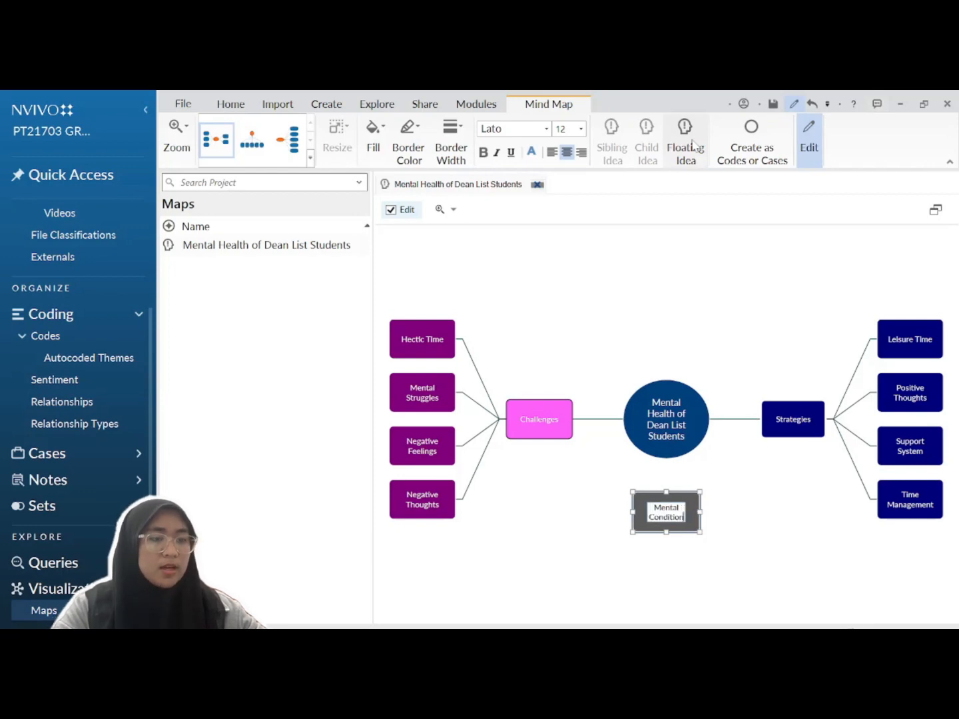
{"action": "key", "text": "Return"}
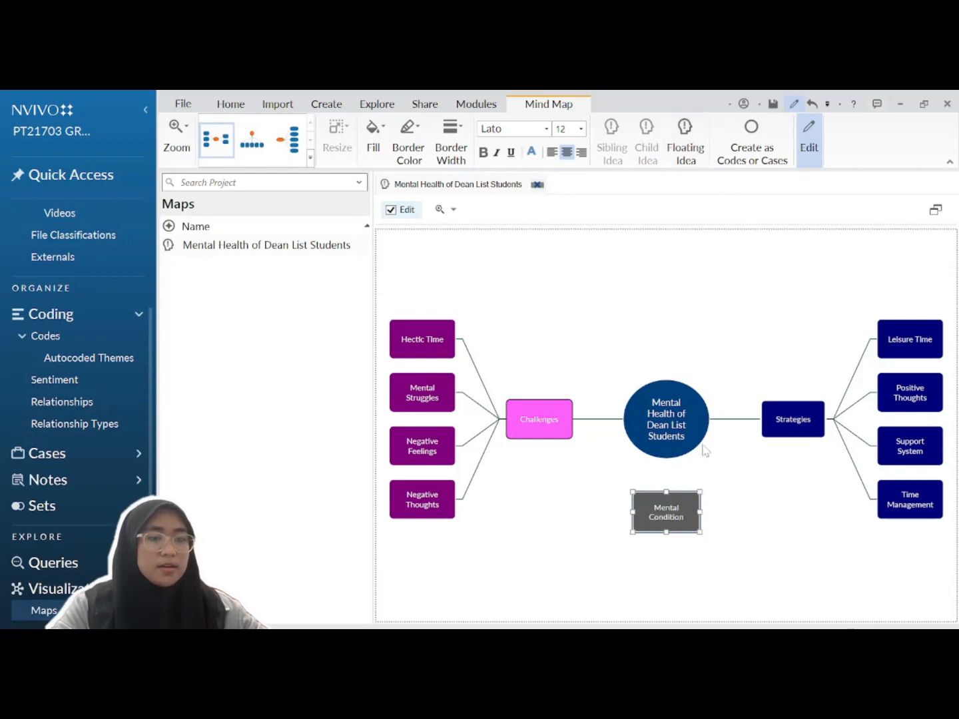
{"action": "left_click", "coordinate": [711, 542]}
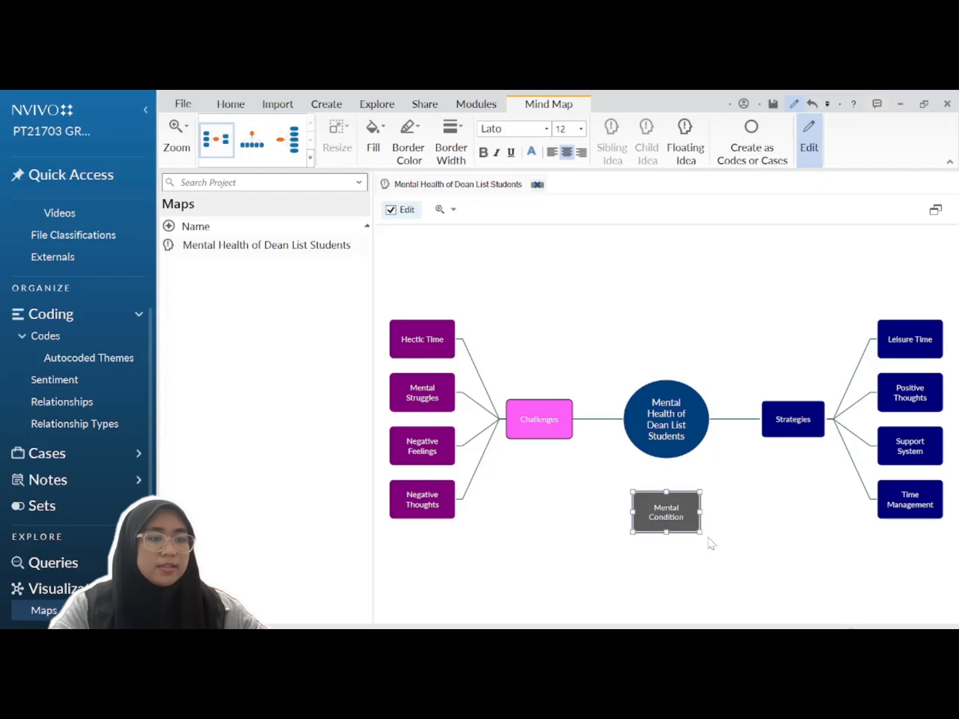
{"action": "left_click", "coordinate": [679, 514]}
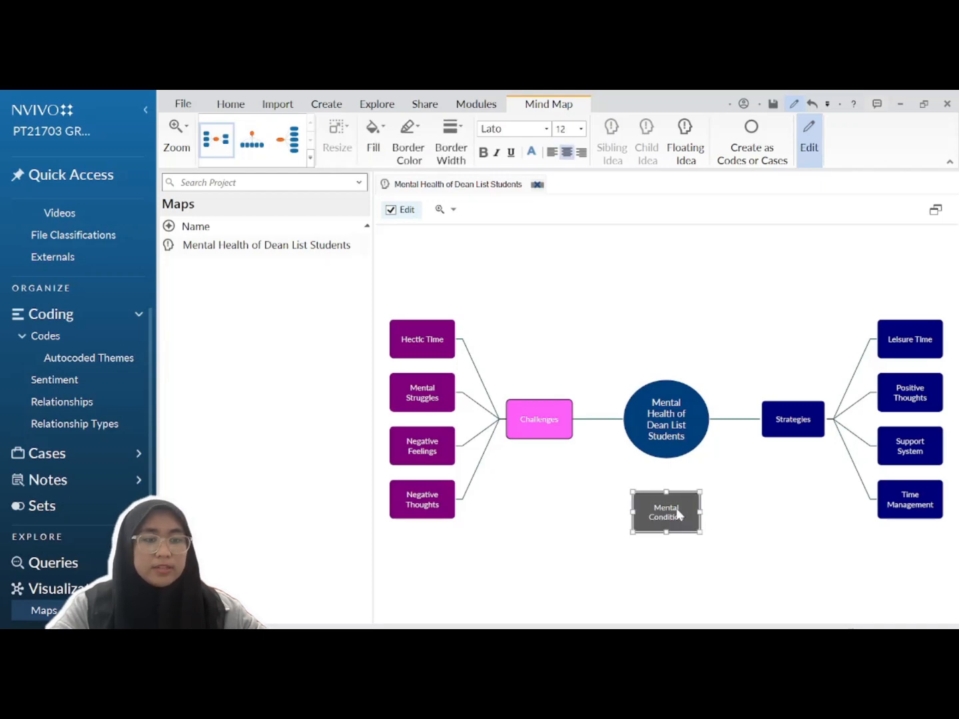
{"action": "left_click_drag", "start_coordinate": [679, 514], "coordinate": [675, 347]}
{"action": "left_click", "coordinate": [675, 404]}
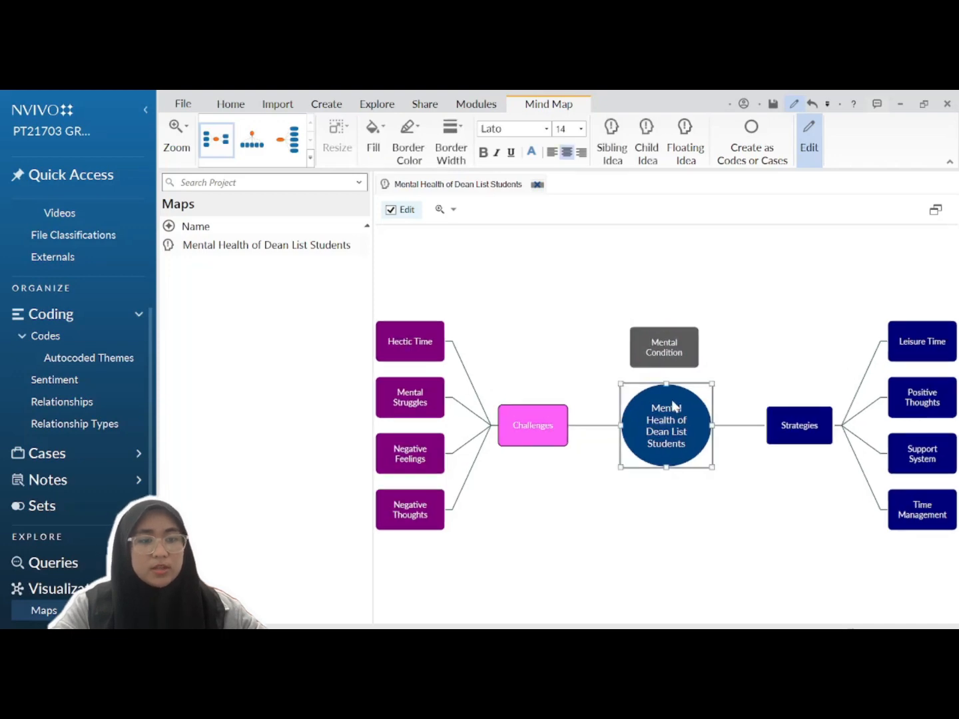